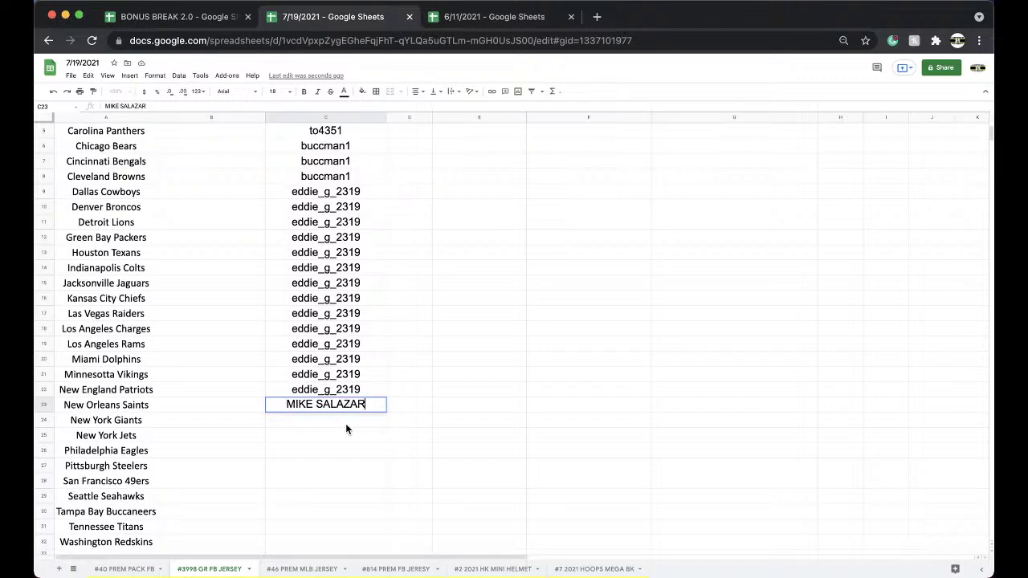
Step: Copy the Saints' buyer to the Giants row and move the #3998 GR FB JERSEY sheet first
{"action": "key", "text": "Return"}
{"action": "left_click", "coordinate": [334, 408]}
{"action": "key", "text": "ctrl+c"}
{"action": "key", "text": "Down"}
{"action": "key", "text": "ctrl+v"}
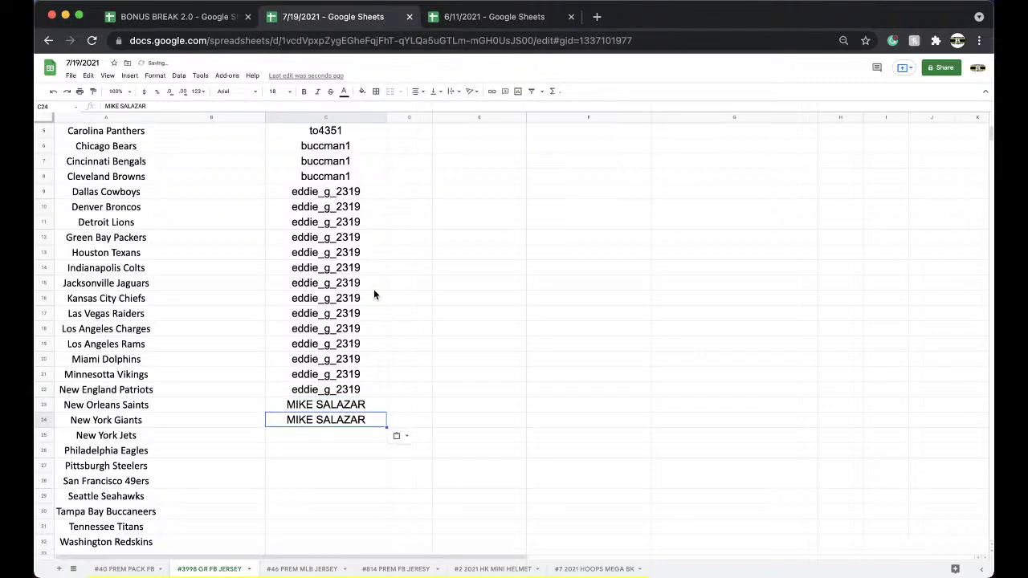
{"action": "left_click_drag", "start_coordinate": [131, 565], "coordinate": [201, 571]}
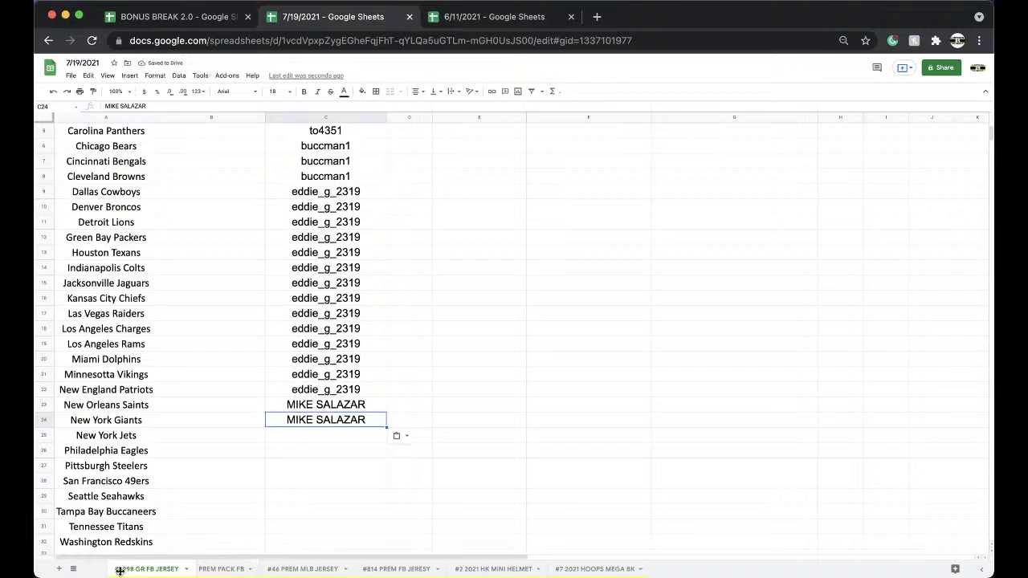
{"action": "left_click", "coordinate": [482, 18]}
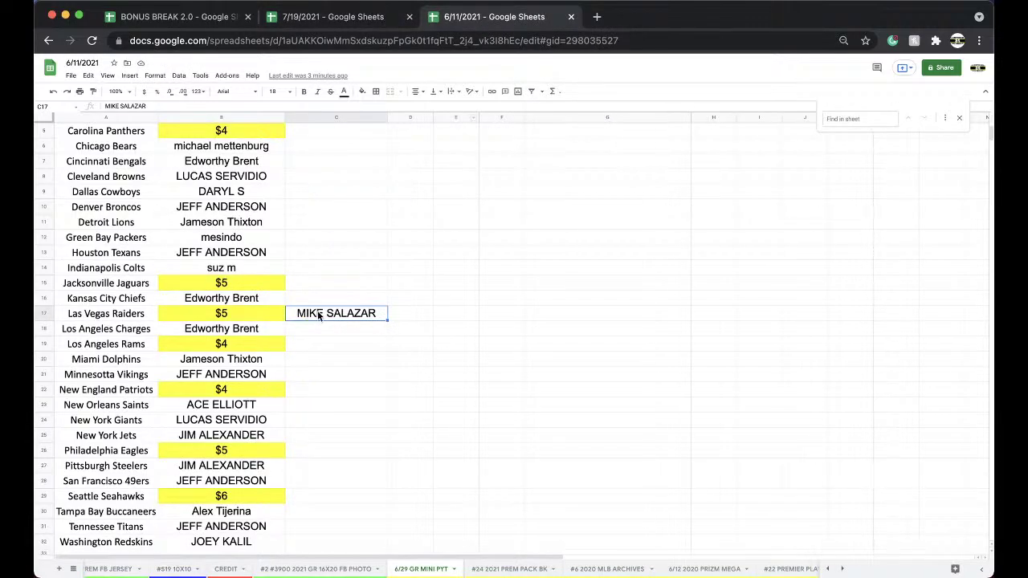
Step: Enter $18 and the buyer's name on the 6/11/2021 Las Vegas Raiders row and fill it orange
{"action": "type", "text": "$18"}
{"action": "left_click", "coordinate": [231, 319]}
{"action": "key", "text": "ctrl+v"}
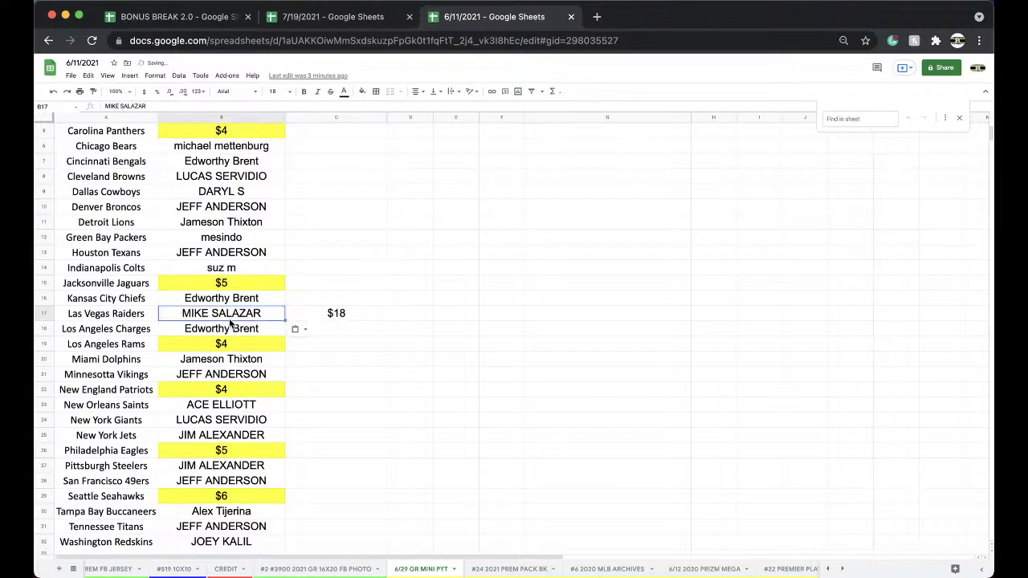
{"action": "left_click", "coordinate": [368, 379]}
{"action": "left_click", "coordinate": [335, 313]}
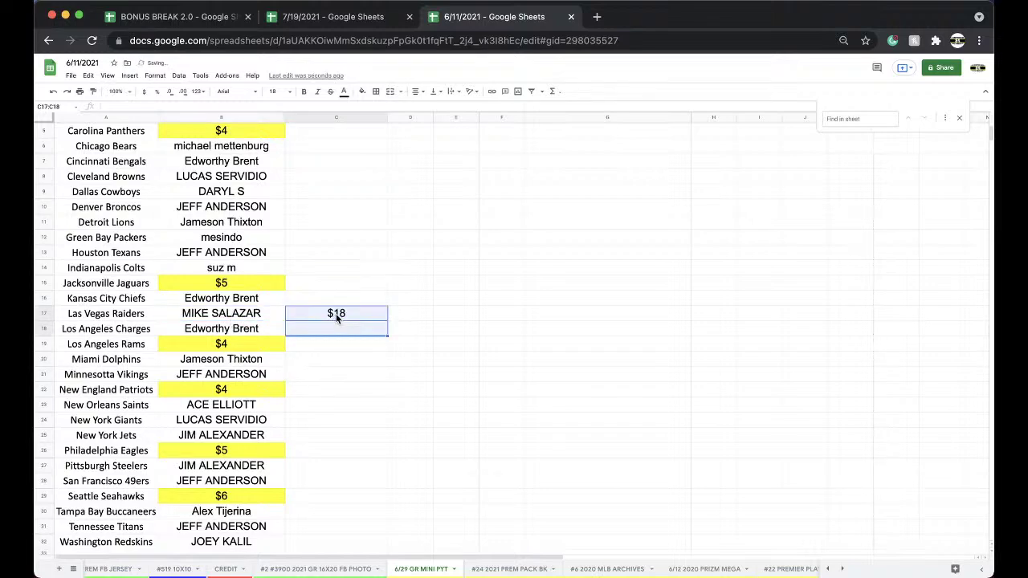
{"action": "left_click", "coordinate": [277, 315], "text": "shift"}
{"action": "left_click", "coordinate": [362, 91]}
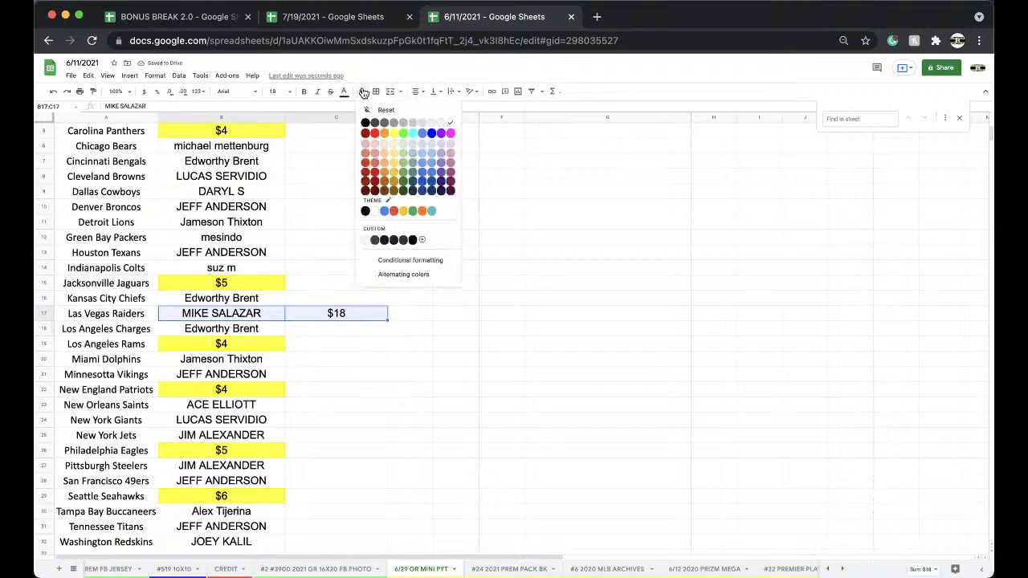
{"action": "left_click", "coordinate": [384, 134]}
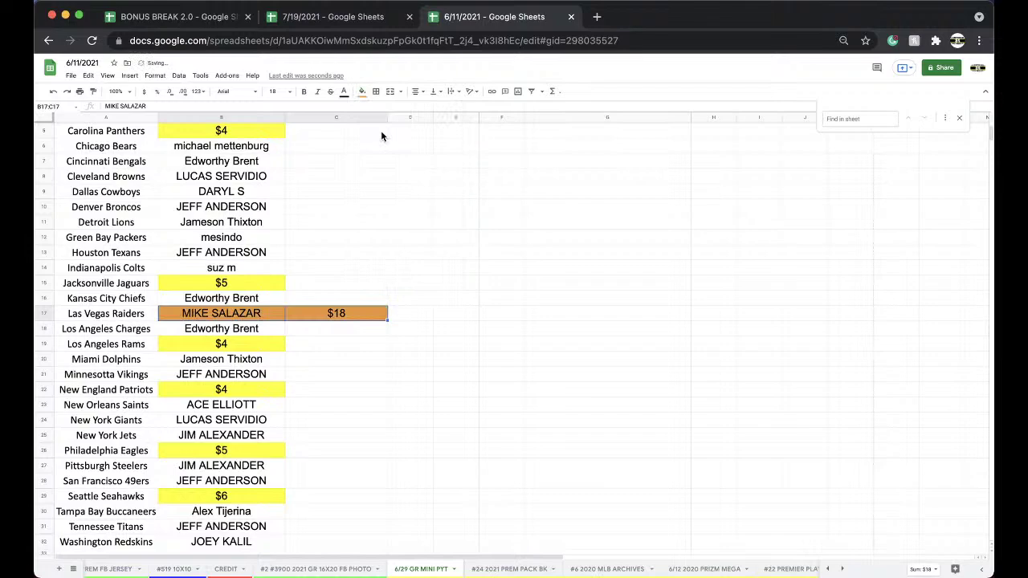
{"action": "left_click", "coordinate": [358, 18]}
{"action": "left_click", "coordinate": [317, 435]}
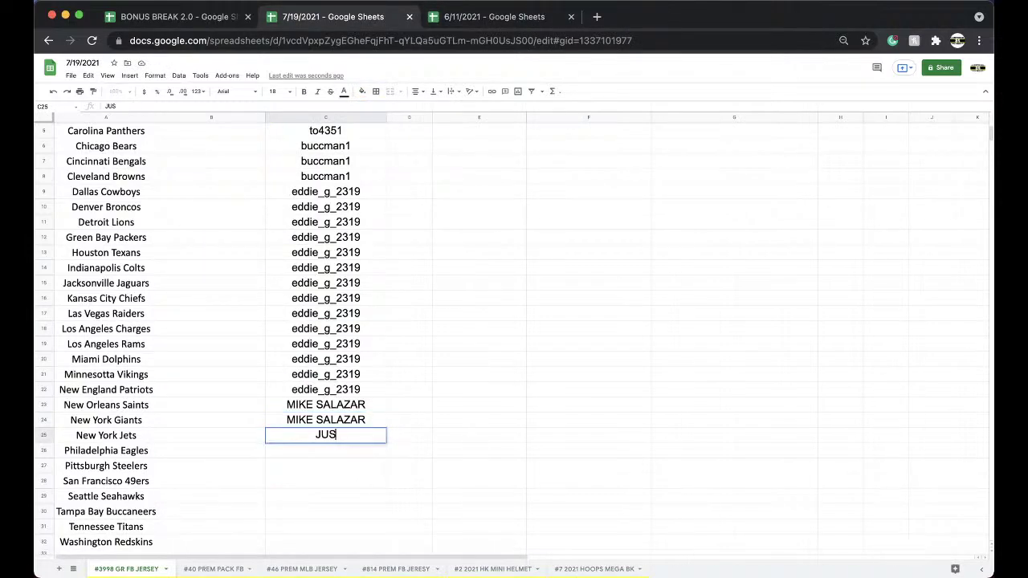
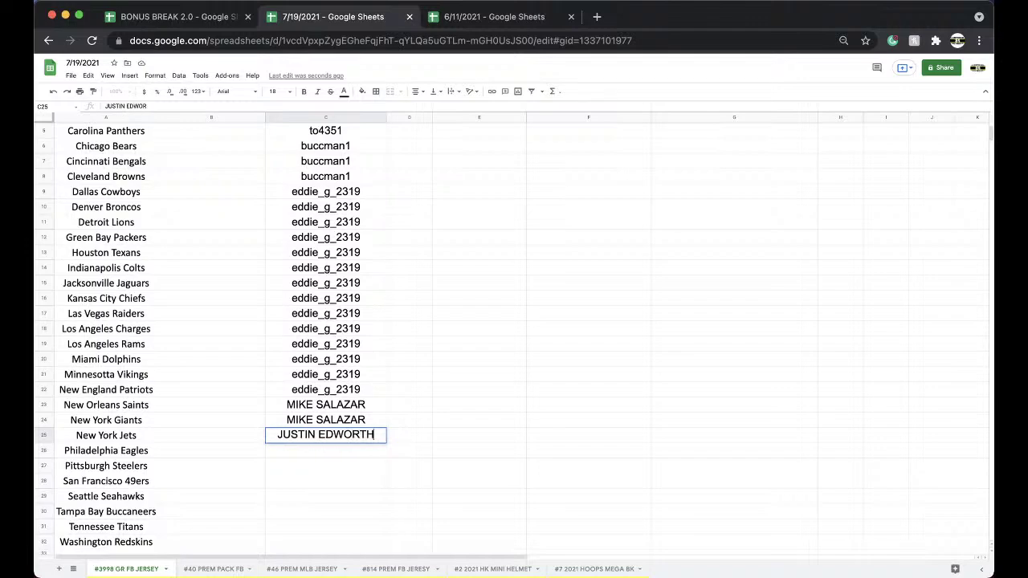
Step: Enter a buyer for the Jets, copy it down through the 49ers, and fill C25:C28 yellow
{"action": "left_click", "coordinate": [410, 419]}
{"action": "left_click", "coordinate": [364, 433]}
{"action": "key", "text": "super+c"}
{"action": "key", "text": "Down"}
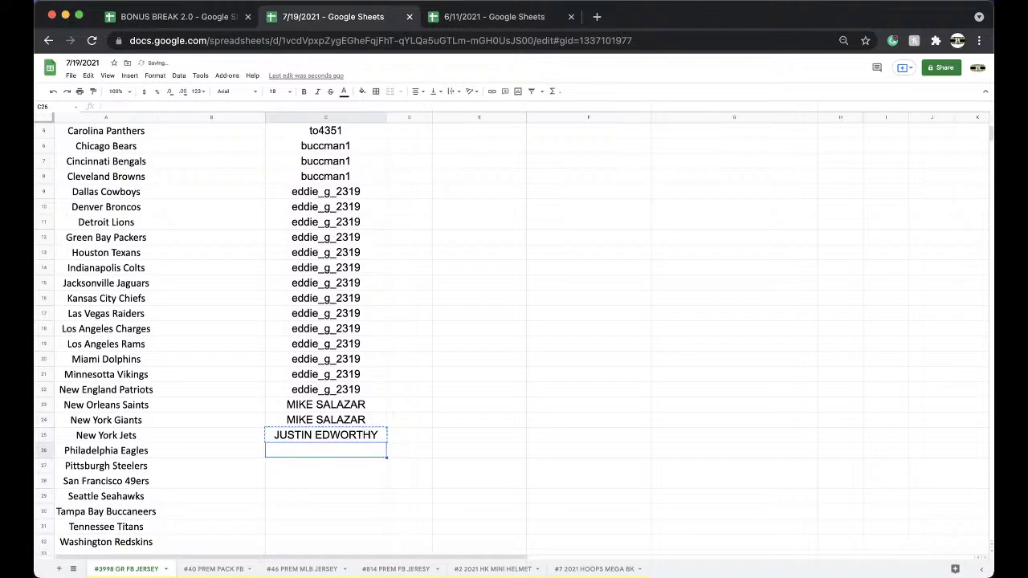
{"action": "key", "text": "super+v"}
{"action": "key", "text": "Down"}
{"action": "key", "text": "super+v"}
{"action": "key", "text": "Down"}
{"action": "key", "text": "super+v"}
{"action": "scroll", "coordinate": [357, 450], "scroll_direction": "down", "scroll_amount": 1}
{"action": "left_click_drag", "start_coordinate": [354, 407], "coordinate": [356, 450]}
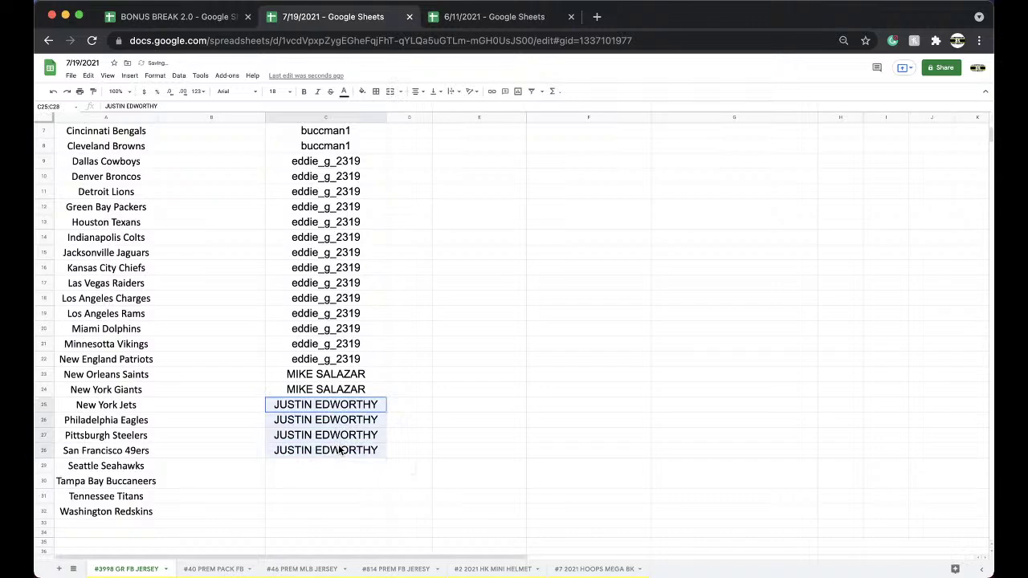
{"action": "left_click", "coordinate": [361, 91]}
{"action": "left_click", "coordinate": [390, 135]}
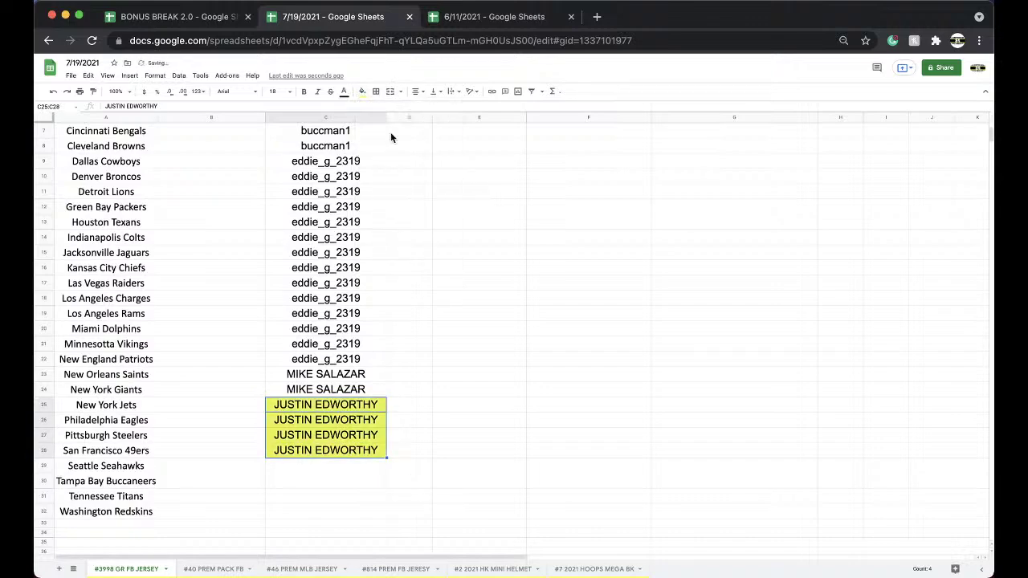
Step: Give the Seahawks and Buccaneers a second buyer in C29:C30 and fill them yellow
{"action": "left_click", "coordinate": [314, 466]}
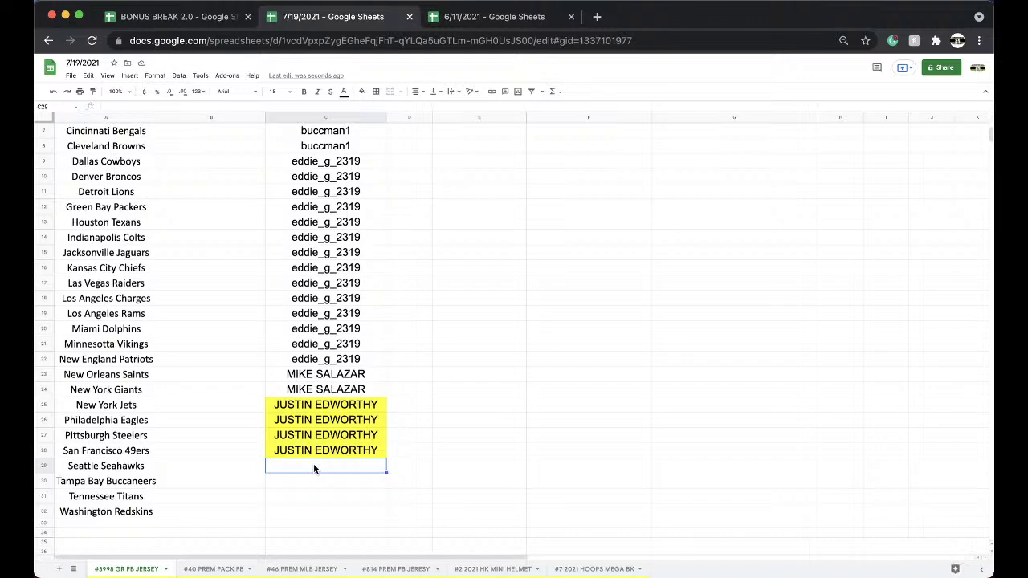
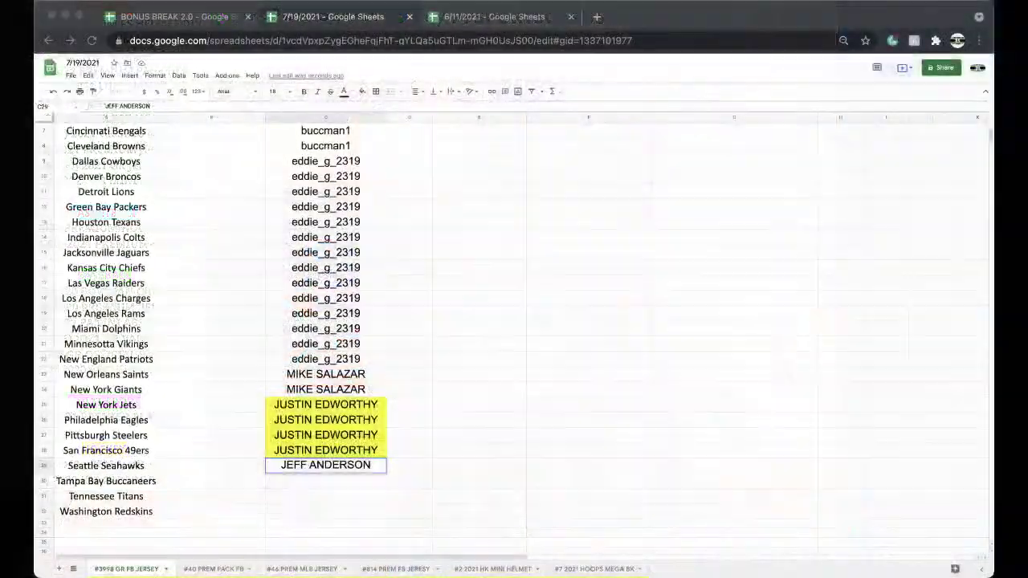
{"action": "left_click", "coordinate": [336, 468]}
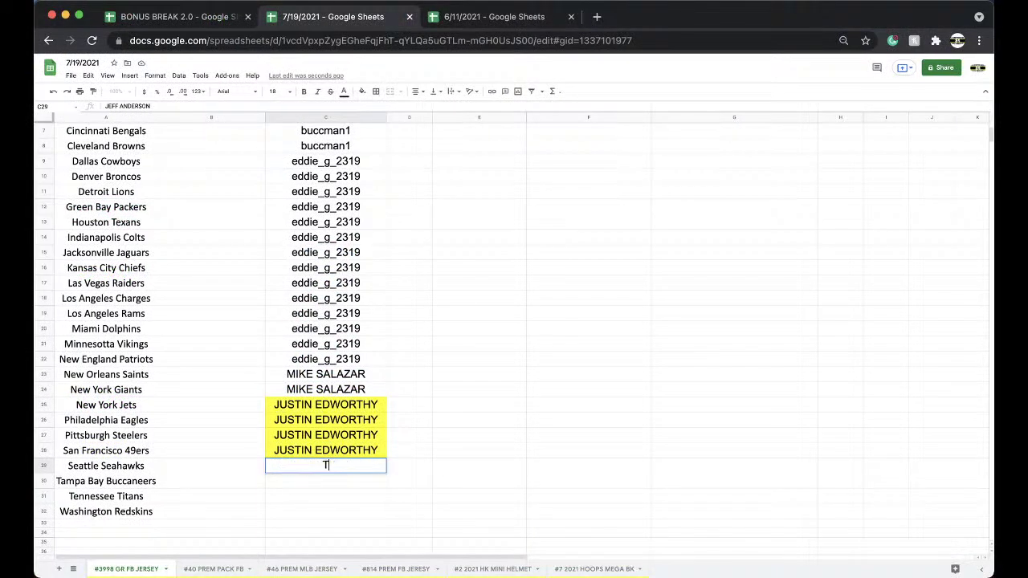
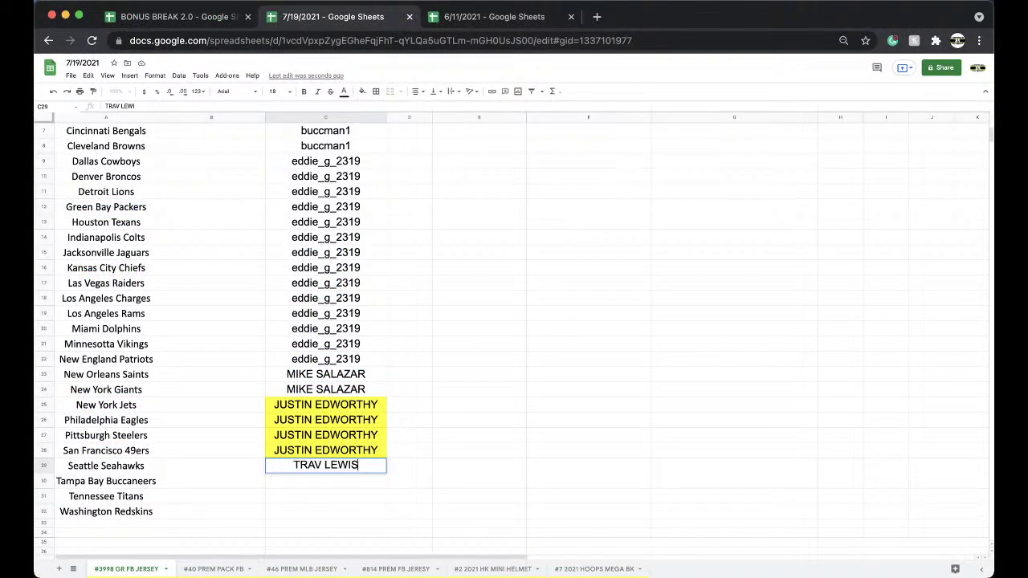
{"action": "left_click", "coordinate": [399, 447]}
{"action": "left_click", "coordinate": [323, 466]}
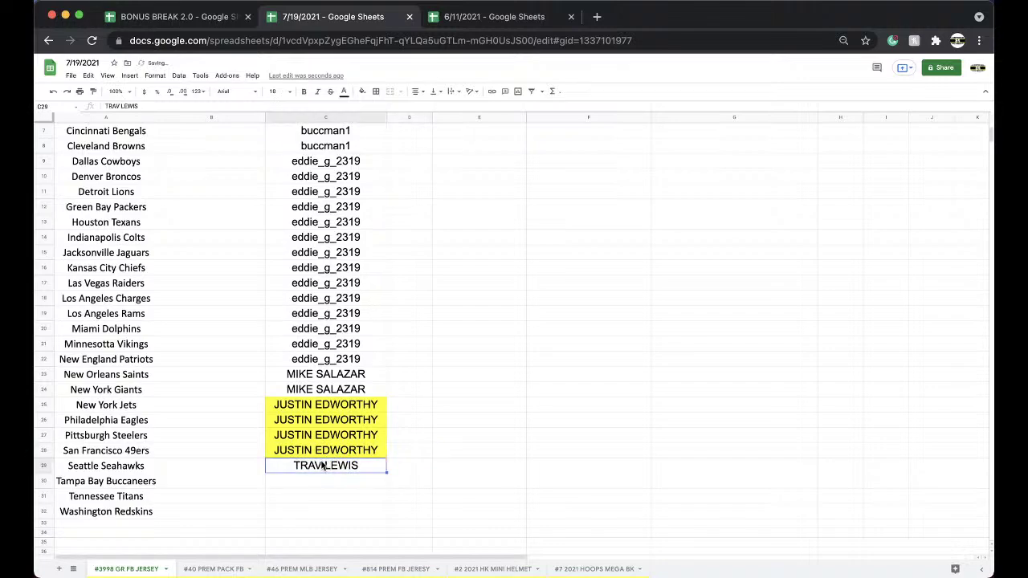
{"action": "key", "text": "ctrl+c"}
{"action": "key", "text": "Down"}
{"action": "key", "text": "ctrl+v"}
{"action": "left_click_drag", "start_coordinate": [314, 451], "coordinate": [310, 480]}
{"action": "left_click", "coordinate": [362, 91]}
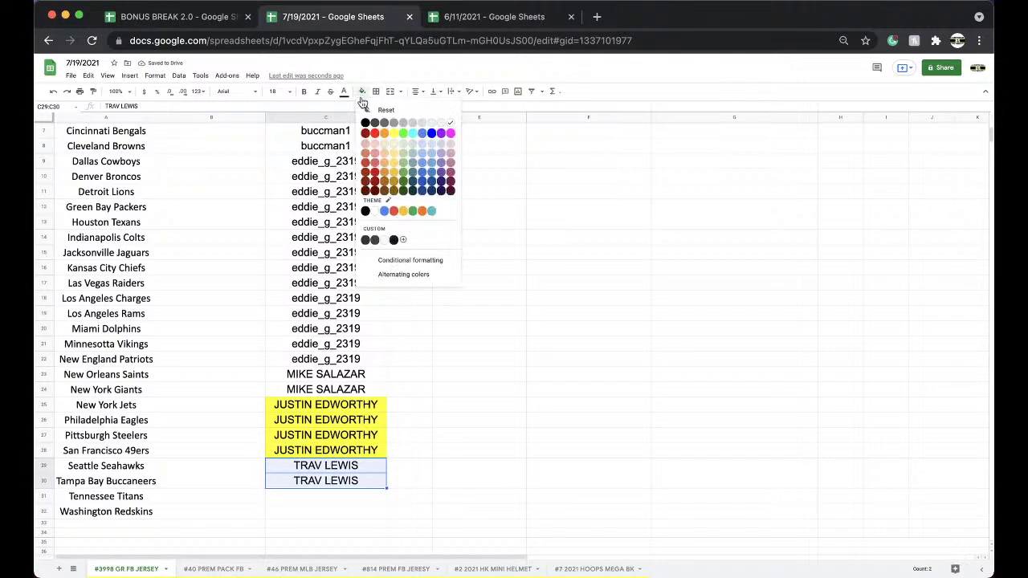
{"action": "left_click", "coordinate": [394, 133]}
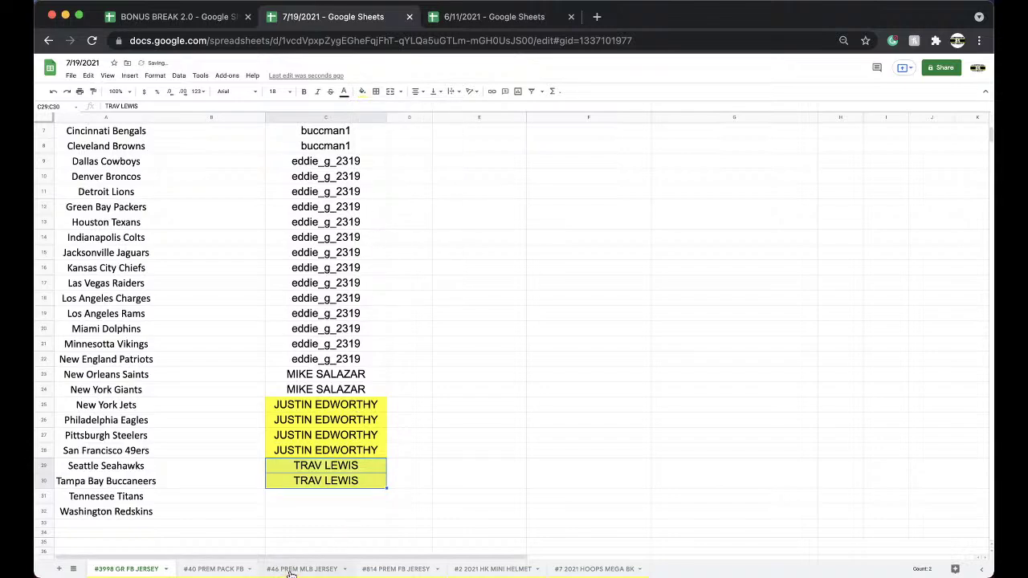
Step: Enter a third buyer for the Titans and copy it to the Washington Redskins row
{"action": "left_click", "coordinate": [283, 497]}
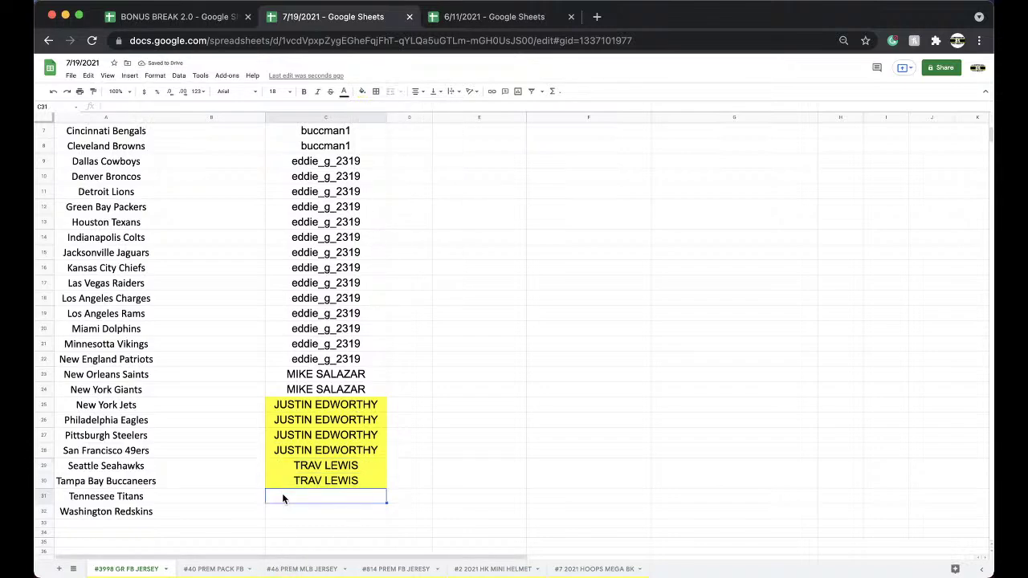
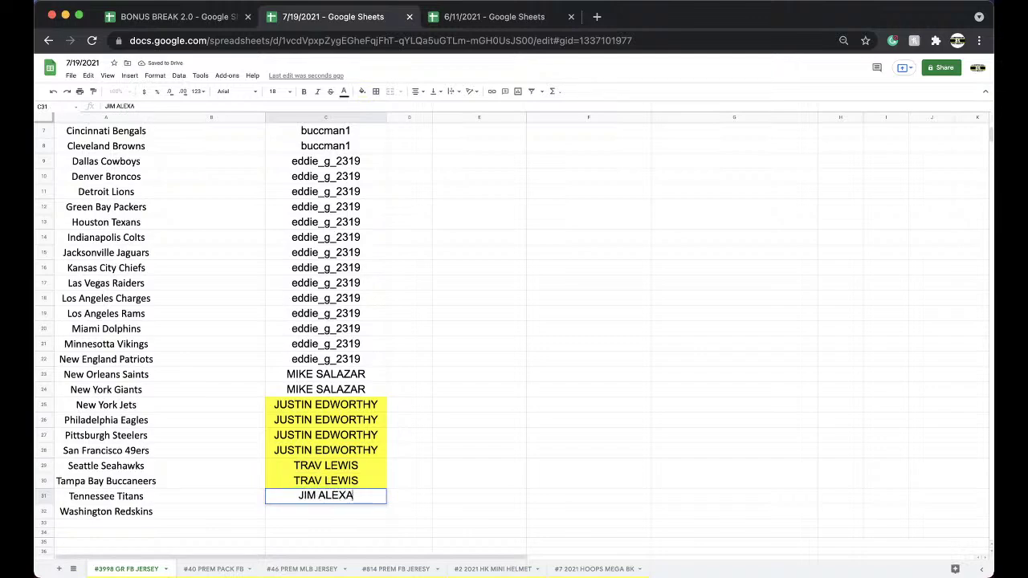
{"action": "left_click", "coordinate": [357, 480]}
{"action": "key", "text": "Down"}
{"action": "key", "text": "ctrl+c"}
{"action": "key", "text": "Down"}
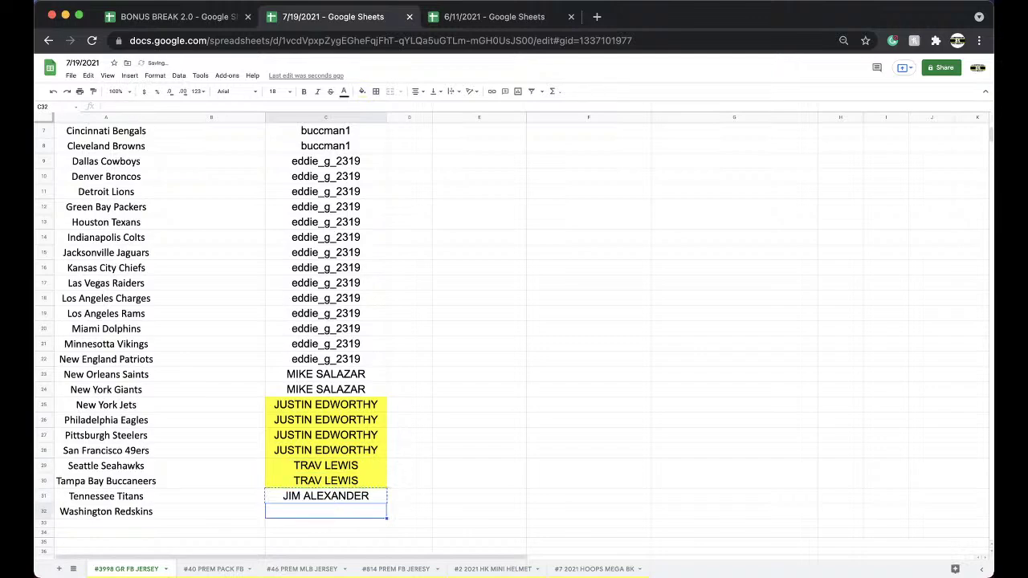
{"action": "key", "text": "ctrl+v"}
Step: Change the colour of the current sheet's tab
{"action": "right_click", "coordinate": [153, 569]}
{"action": "mouse_move", "coordinate": [140, 466]}
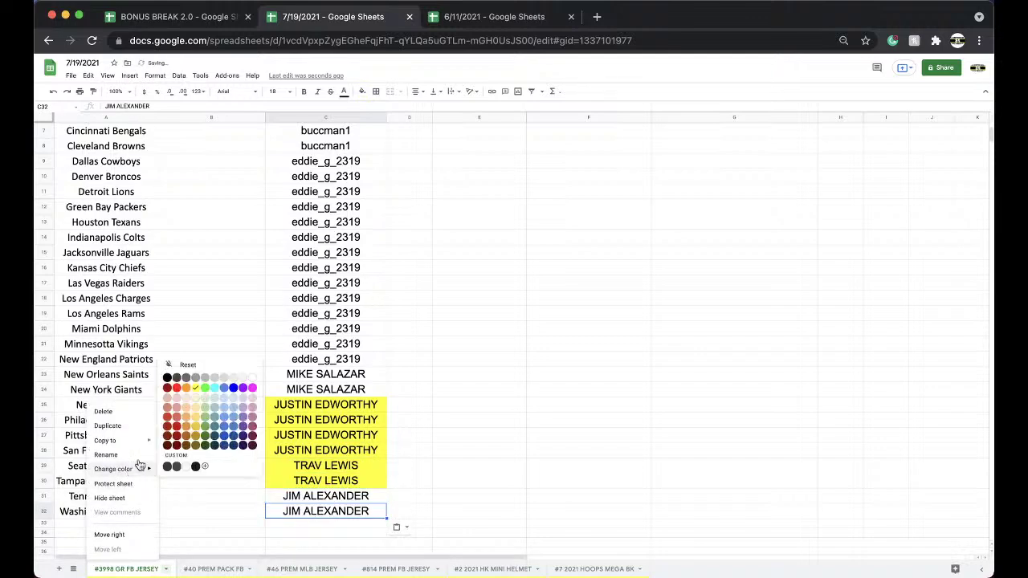
{"action": "left_click", "coordinate": [204, 399]}
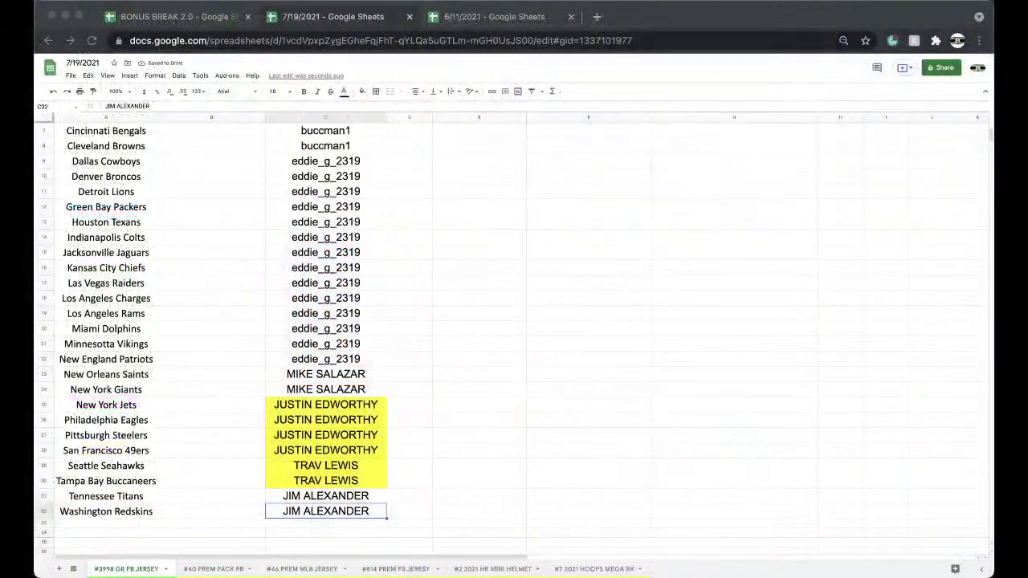
Step: Fill the Titans and Redskins buyer cells C31:C32 green
{"action": "left_click", "coordinate": [344, 501]}
{"action": "left_click_drag", "start_coordinate": [323, 498], "coordinate": [319, 514]}
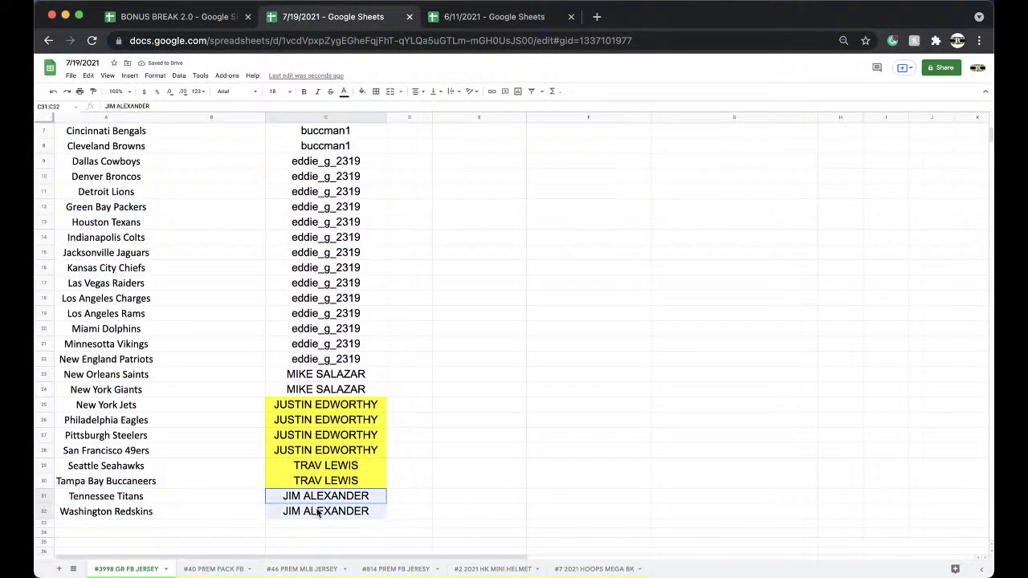
{"action": "left_click", "coordinate": [361, 91]}
{"action": "left_click", "coordinate": [403, 139]}
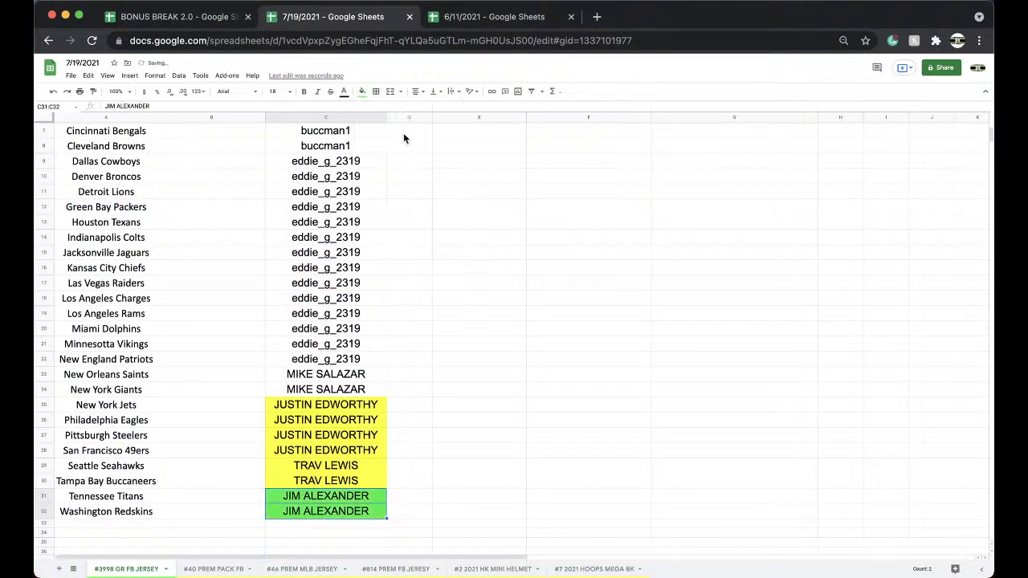
{"action": "left_click", "coordinate": [462, 19]}
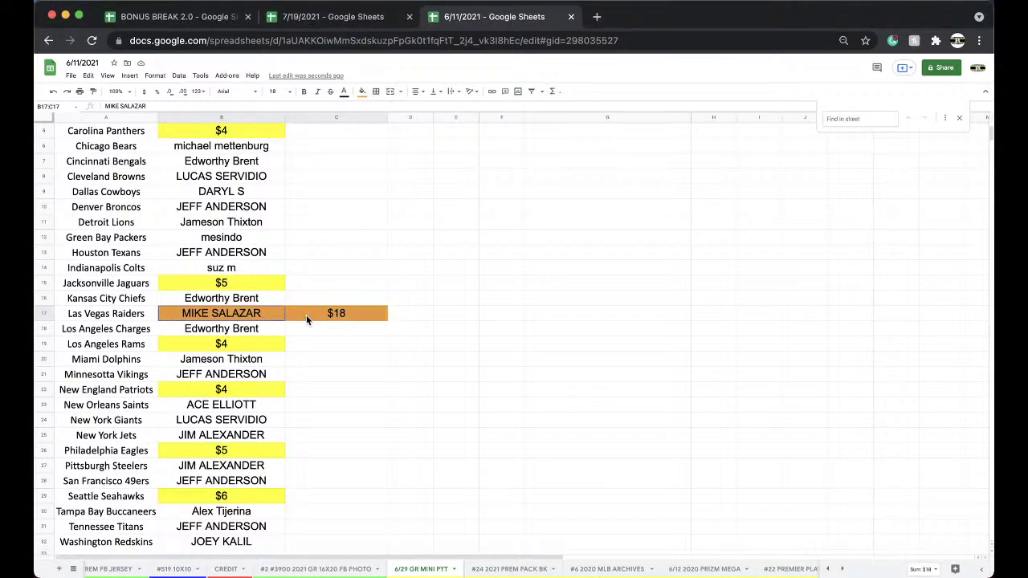
Step: Reset the fill on the Raiders row B17:C17 and delete the $18 from C17
{"action": "left_click", "coordinate": [362, 90]}
{"action": "left_click", "coordinate": [374, 108]}
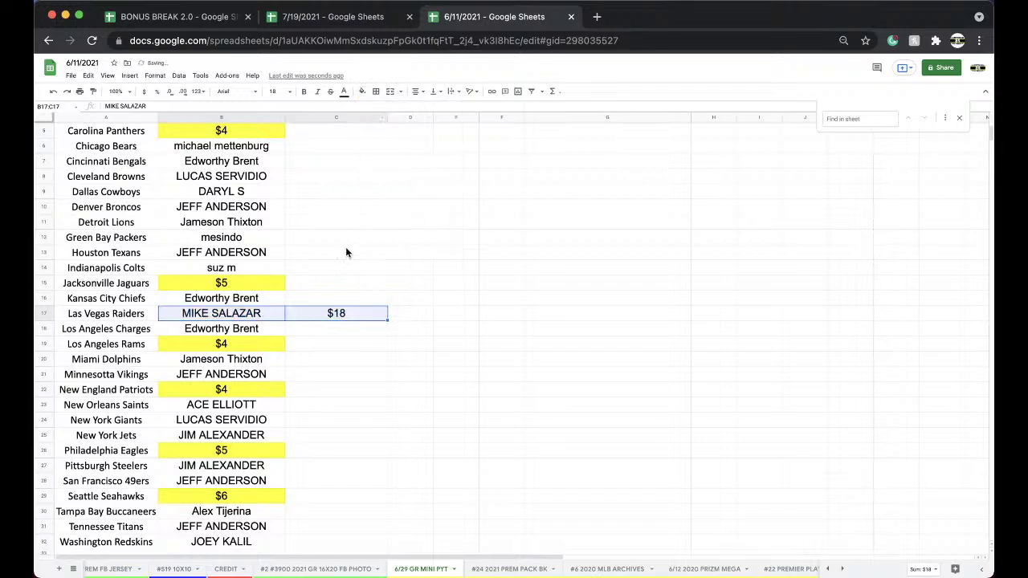
{"action": "left_click", "coordinate": [315, 313]}
{"action": "key", "text": "Delete"}
{"action": "scroll", "coordinate": [315, 314], "scroll_direction": "down", "scroll_amount": 3}
{"action": "scroll", "coordinate": [314, 313], "scroll_direction": "up", "scroll_amount": 4}
{"action": "scroll", "coordinate": [314, 314], "scroll_direction": "down", "scroll_amount": 1}
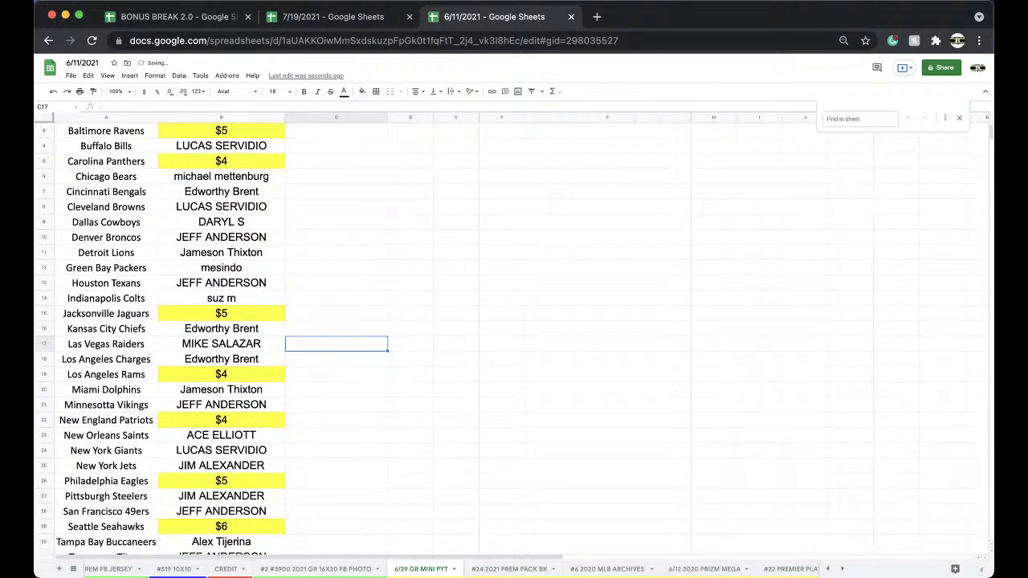
{"action": "left_click", "coordinate": [355, 25]}
{"action": "left_click_drag", "start_coordinate": [325, 466], "coordinate": [325, 480]}
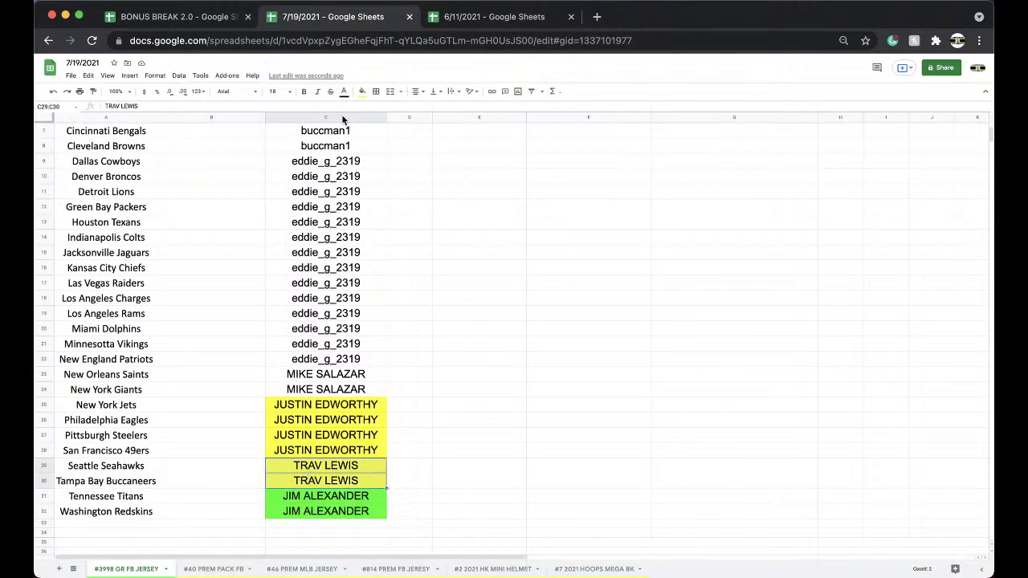
Step: Set the Seahawks and Buccaneers buyer cells C29:C30 back to a white fill
{"action": "left_click", "coordinate": [359, 93]}
{"action": "left_click", "coordinate": [452, 121]}
{"action": "left_click", "coordinate": [494, 16]}
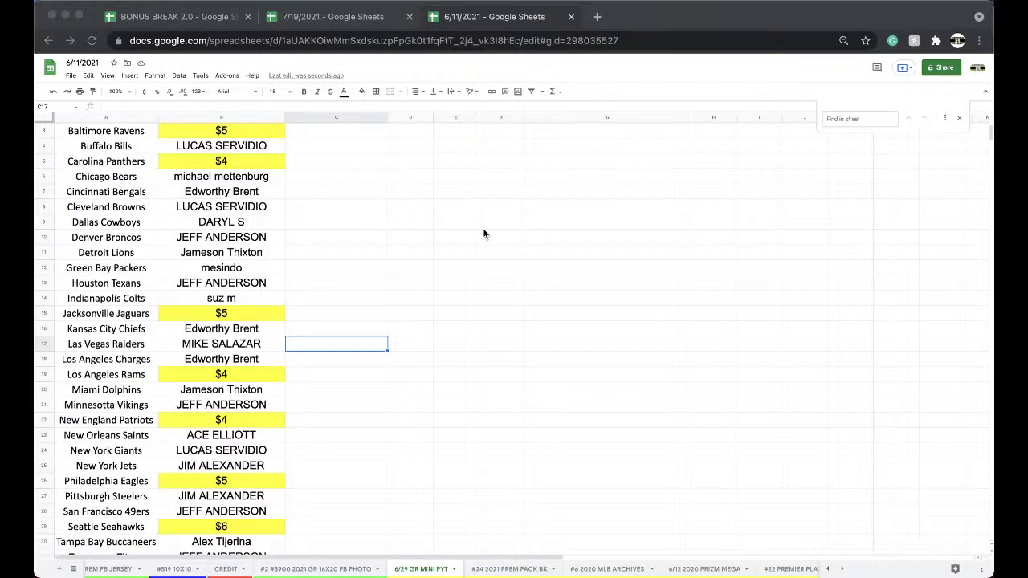
Step: Reset the fill on C25:C28 in 7/19/2021, removing the yellow from the Jets–49ers buyers
{"action": "left_click", "coordinate": [302, 16]}
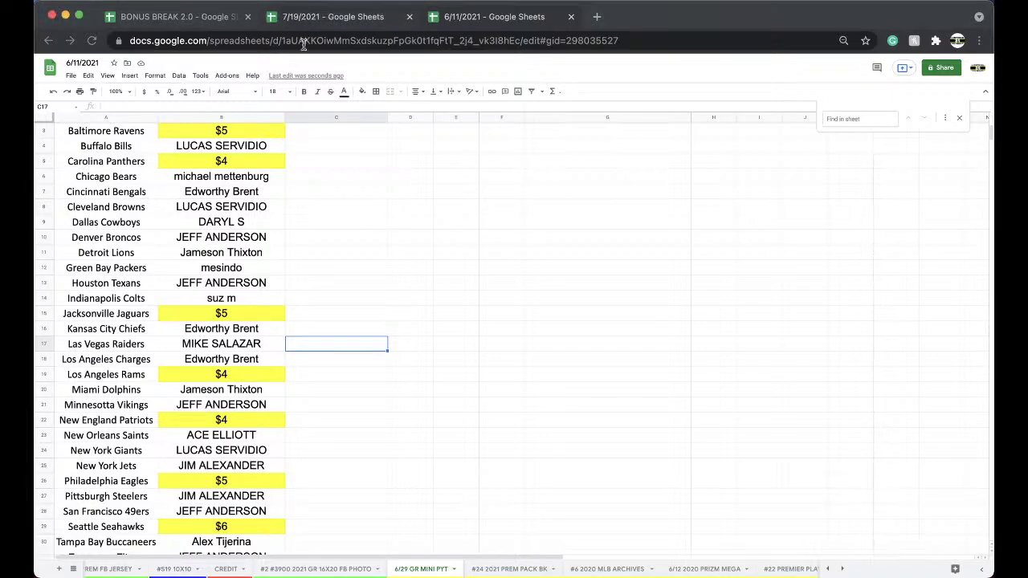
{"action": "left_click_drag", "start_coordinate": [317, 406], "coordinate": [321, 450]}
{"action": "left_click", "coordinate": [362, 91]}
{"action": "left_click", "coordinate": [374, 107]}
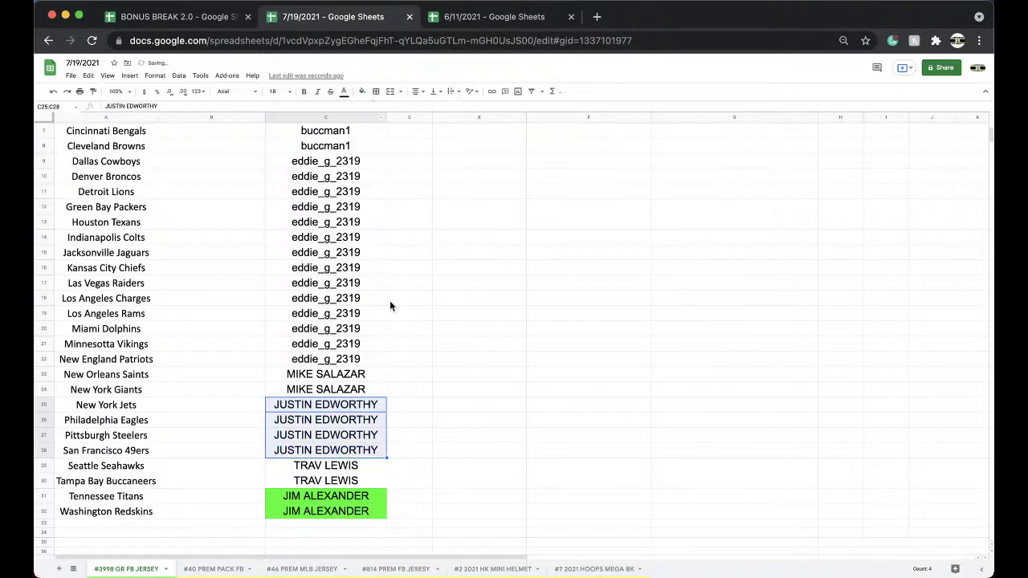
Step: Scroll through the 6/11/2021 spreadsheet to review its rows
{"action": "left_click", "coordinate": [473, 18]}
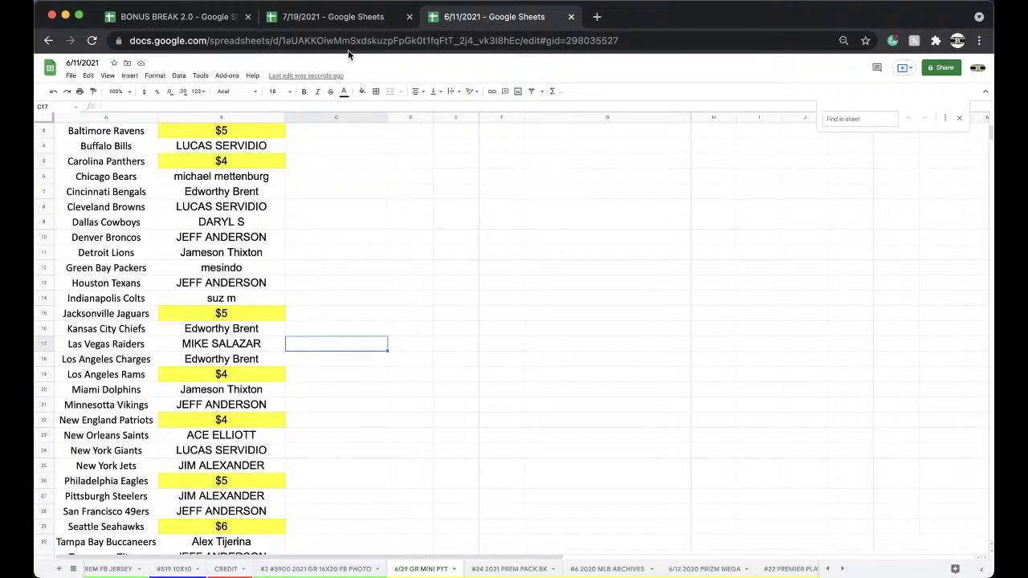
{"action": "scroll", "coordinate": [335, 383], "scroll_direction": "down", "scroll_amount": 3}
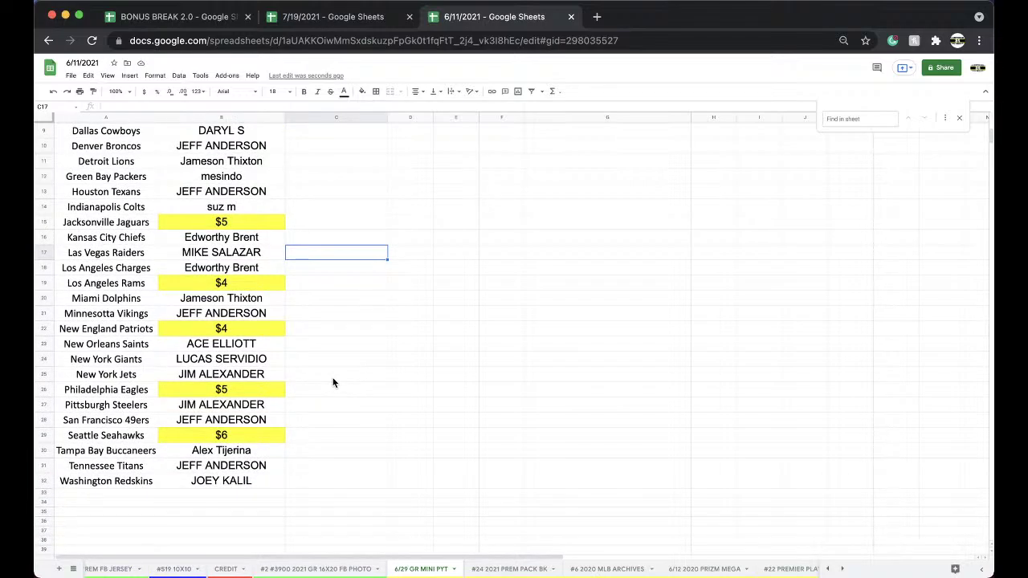
{"action": "scroll", "coordinate": [329, 362], "scroll_direction": "up", "scroll_amount": 5}
{"action": "scroll", "coordinate": [319, 327], "scroll_direction": "down", "scroll_amount": 3}
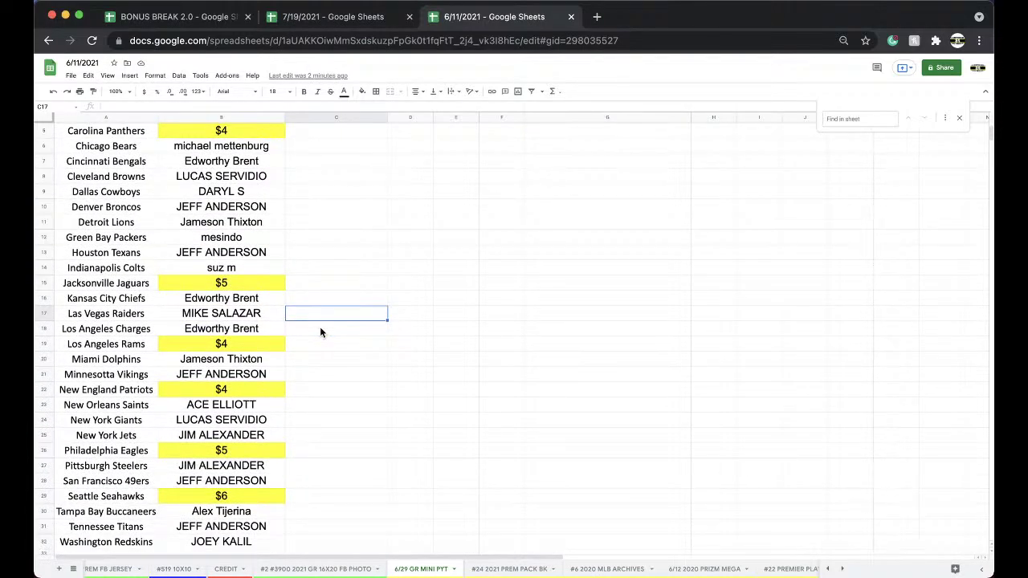
{"action": "scroll", "coordinate": [320, 333], "scroll_direction": "up", "scroll_amount": 2}
{"action": "scroll", "coordinate": [321, 332], "scroll_direction": "down", "scroll_amount": 3}
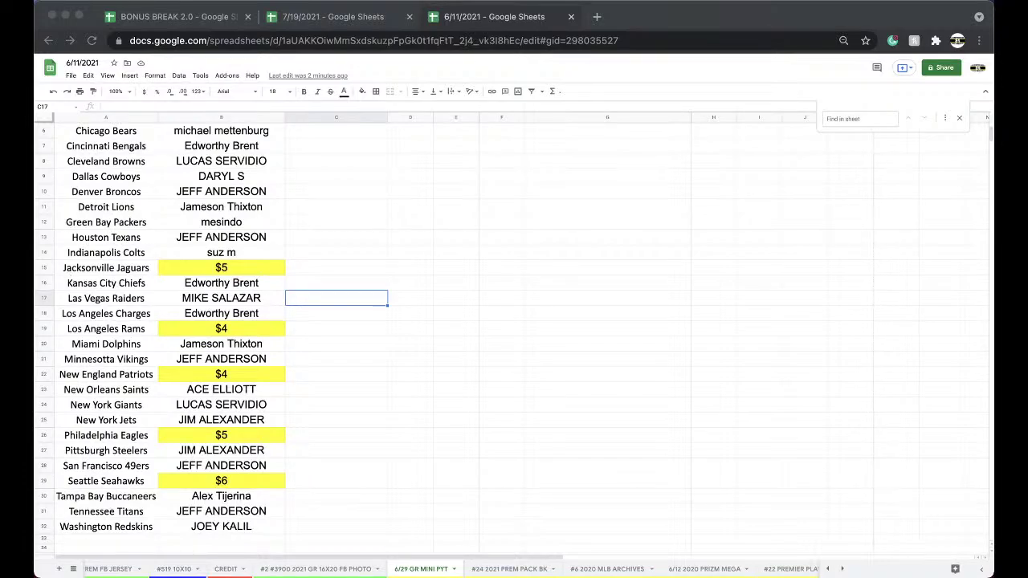
Step: Look over the #40 PREM PACK FB and 16X20 FB PHOTO sheets, ending on 6/29 GR MINI PYT
{"action": "left_click", "coordinate": [313, 16]}
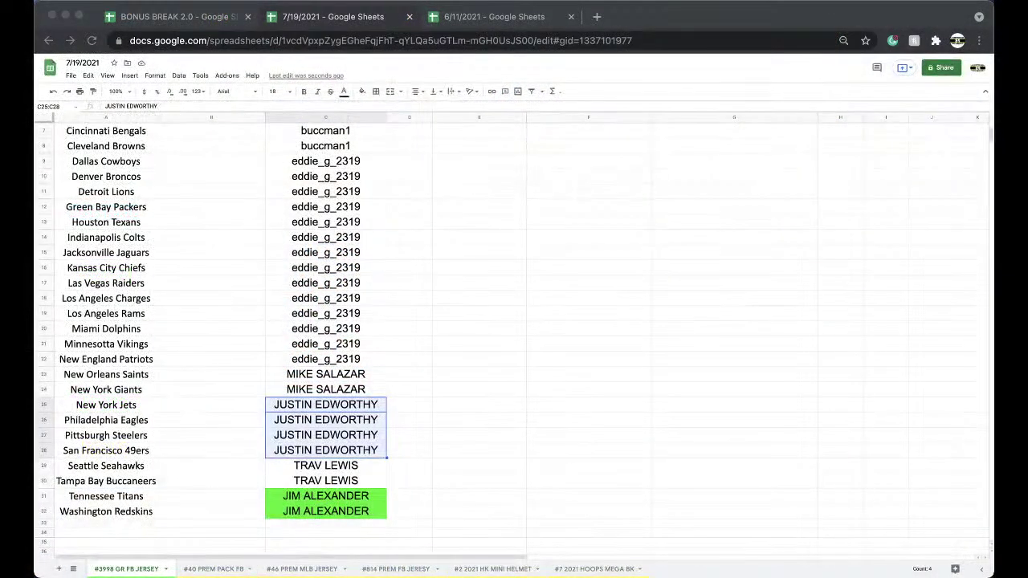
{"action": "left_click", "coordinate": [212, 569]}
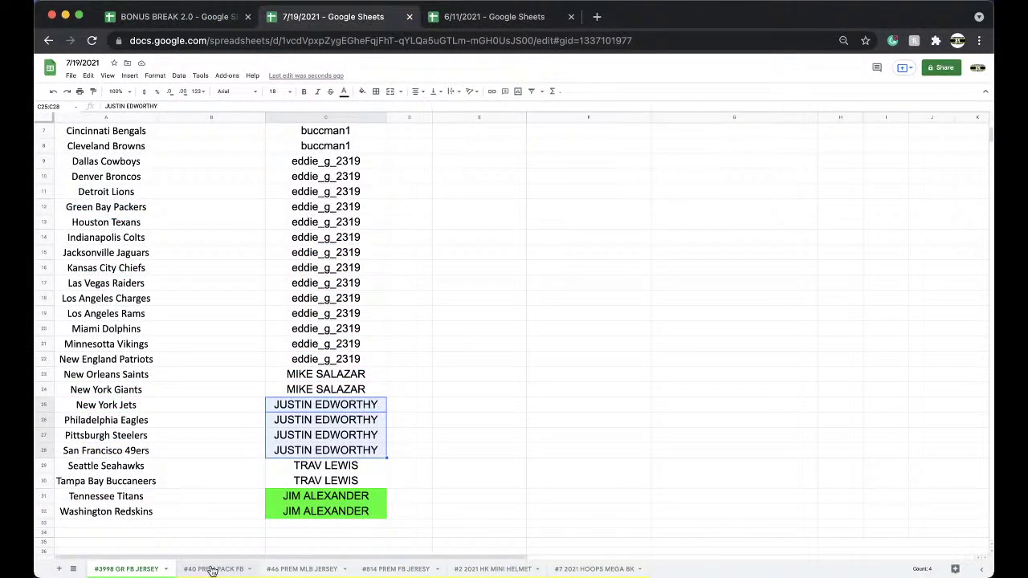
{"action": "left_click", "coordinate": [457, 21]}
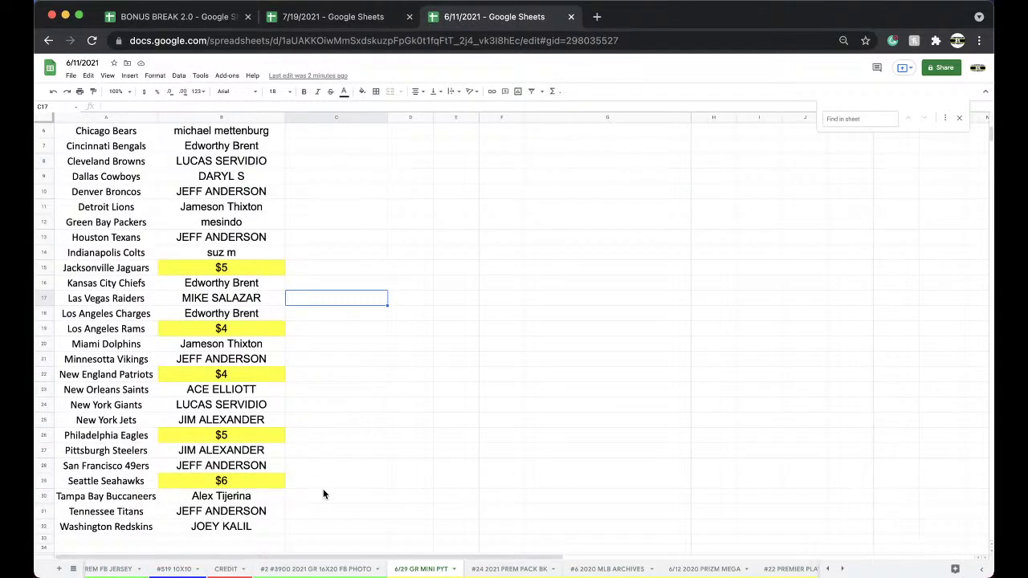
{"action": "left_click", "coordinate": [319, 570]}
{"action": "left_click", "coordinate": [421, 568]}
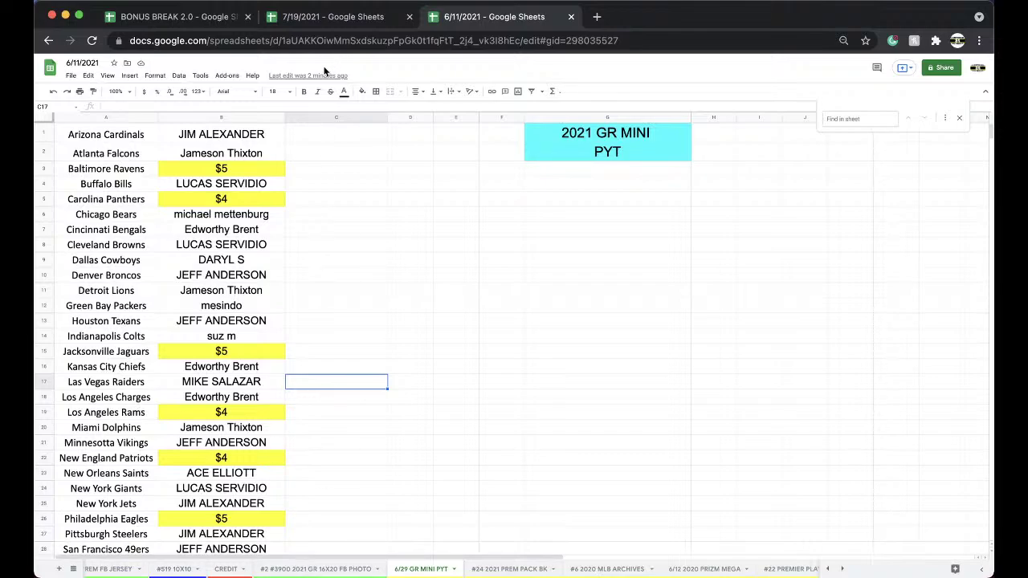
{"action": "left_click", "coordinate": [318, 23]}
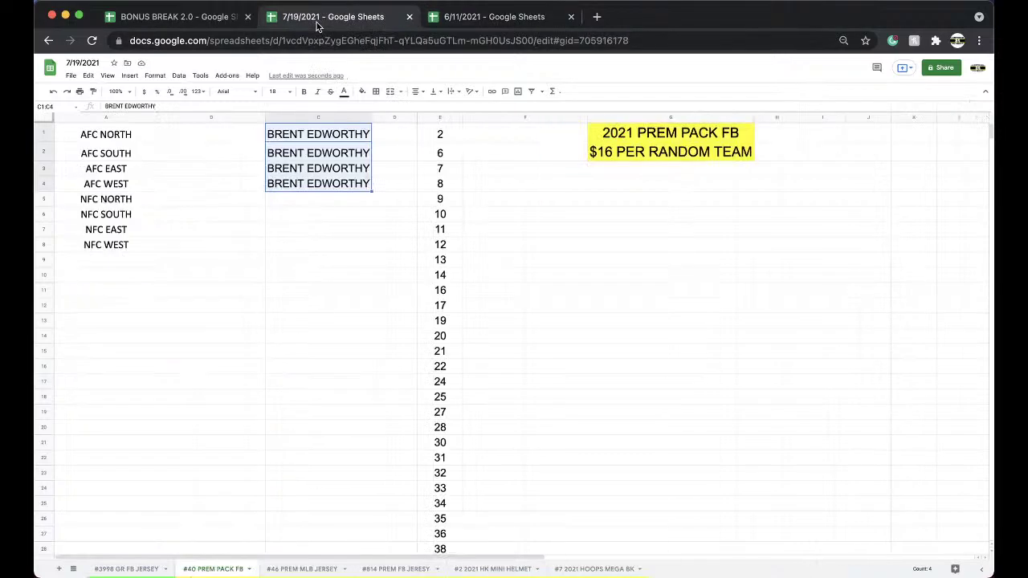
{"action": "left_click", "coordinate": [474, 22]}
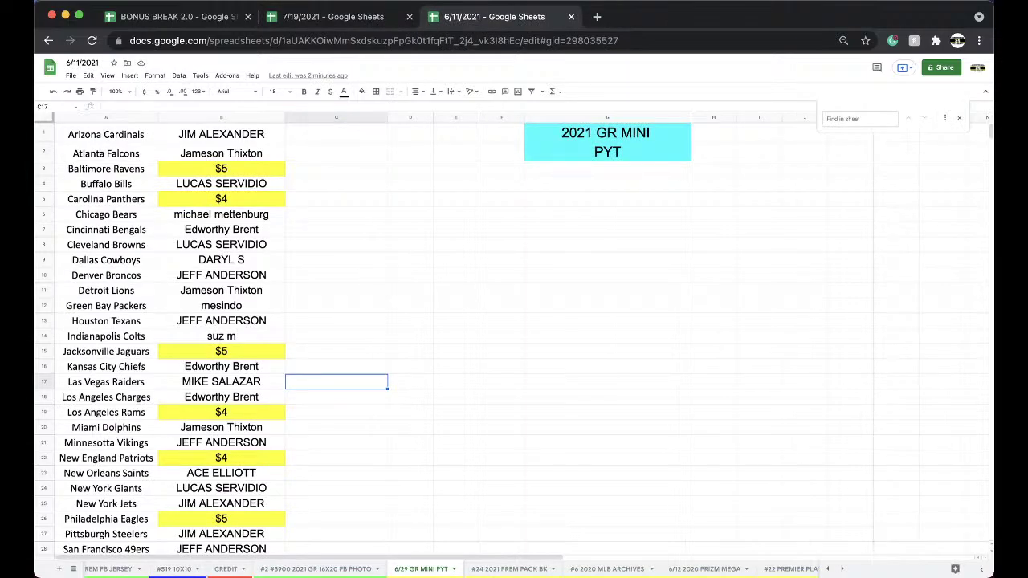
Step: Correct #3900 to #3990 in the 16X20 FB PHOTO sheet name, then view 6/29 GR MINI PYT
{"action": "left_click", "coordinate": [282, 569]}
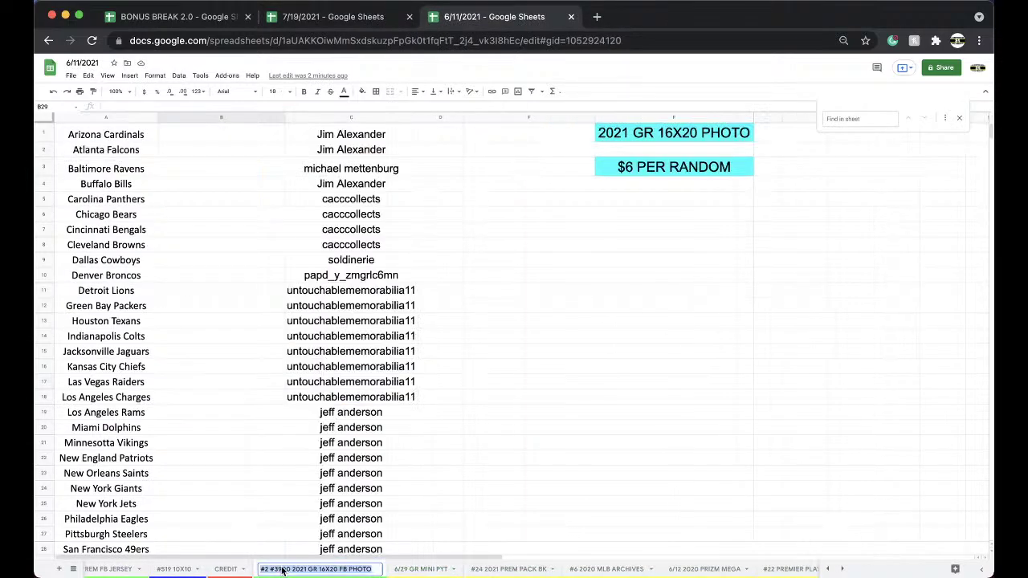
{"action": "key", "text": "Return"}
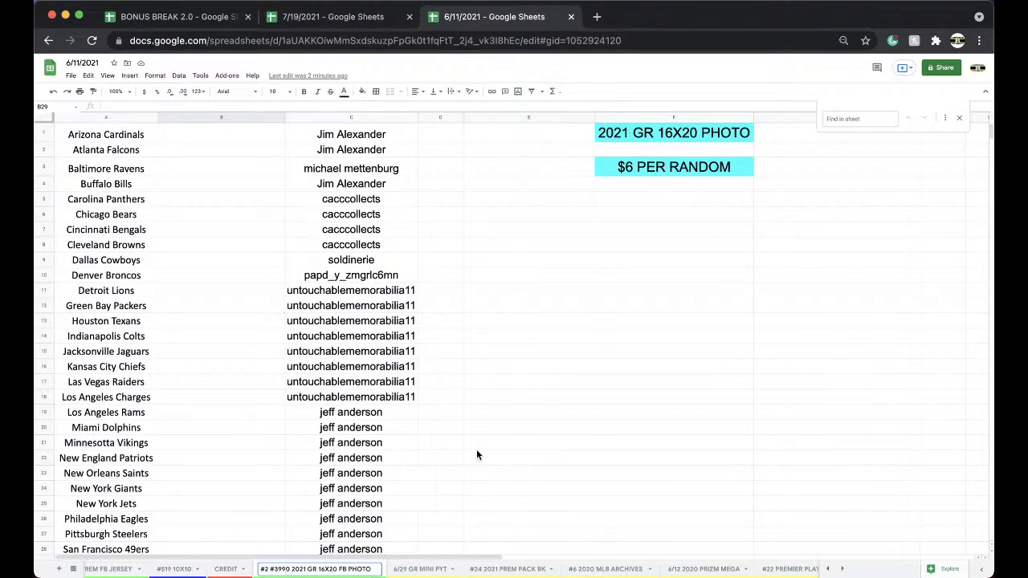
{"action": "left_click", "coordinate": [424, 568]}
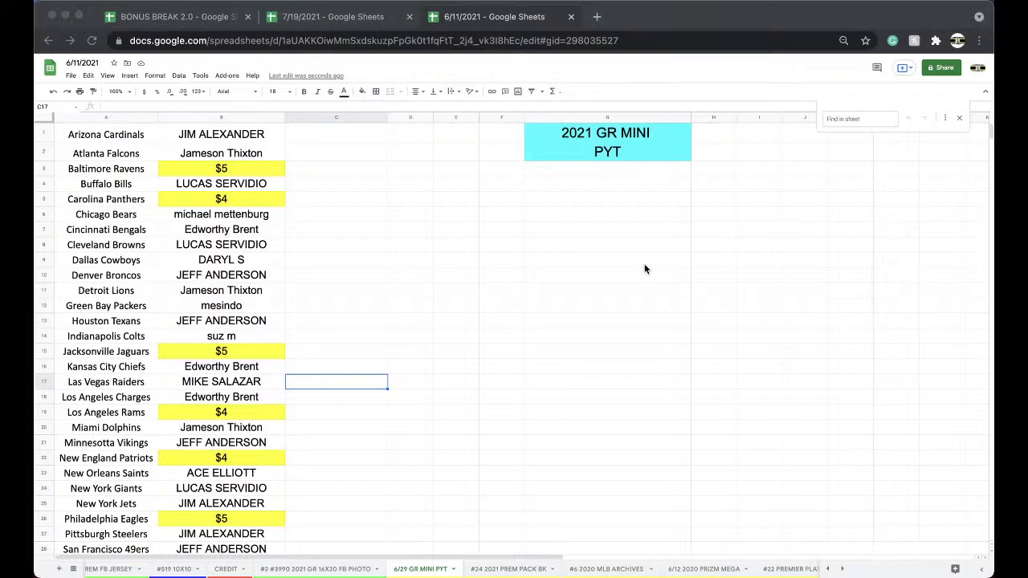
Step: Enter the buyer's name beside the Rams price in C19 and copy it beside the Eagles in C26
{"action": "left_click", "coordinate": [230, 415]}
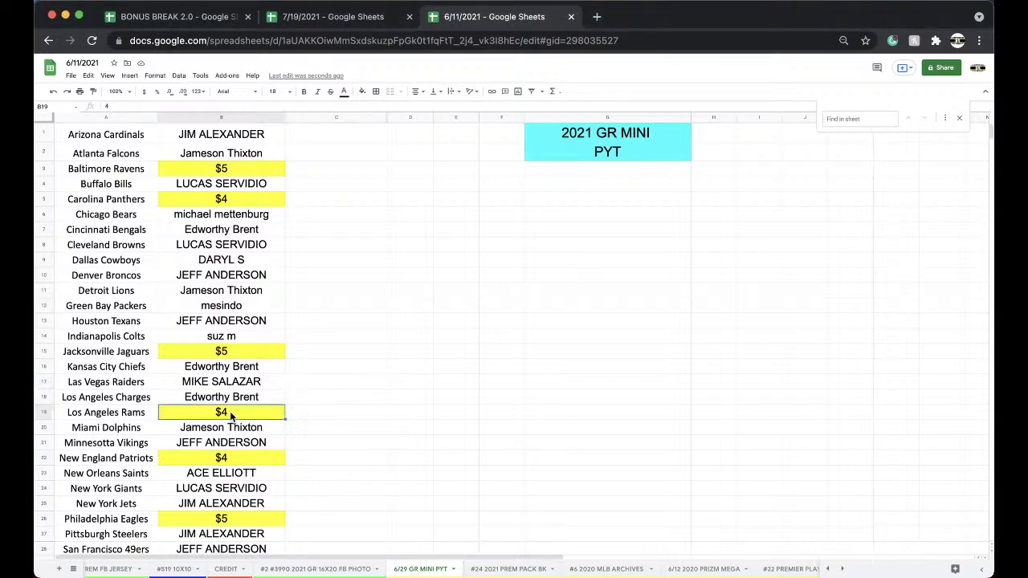
{"action": "left_click", "coordinate": [329, 415]}
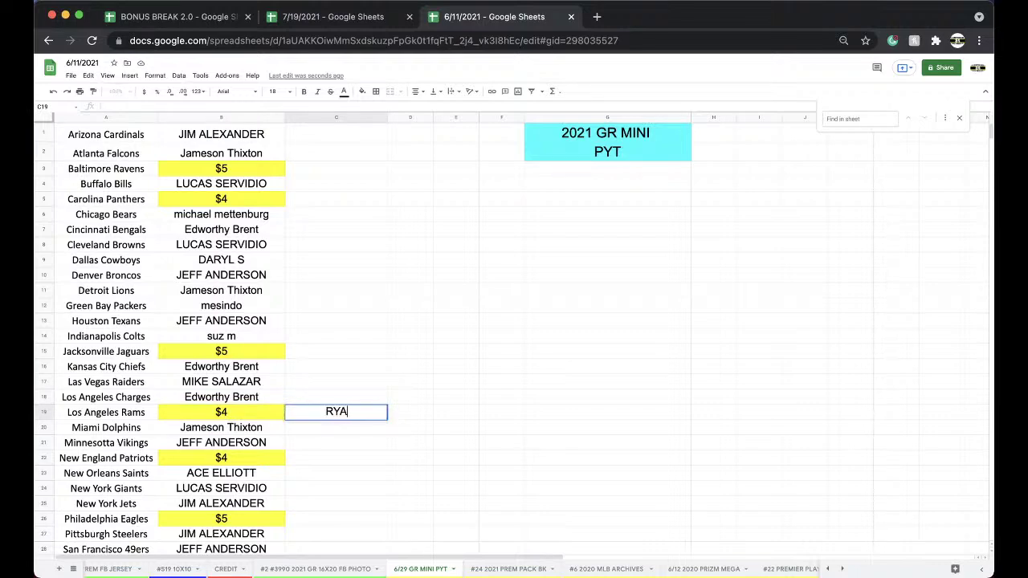
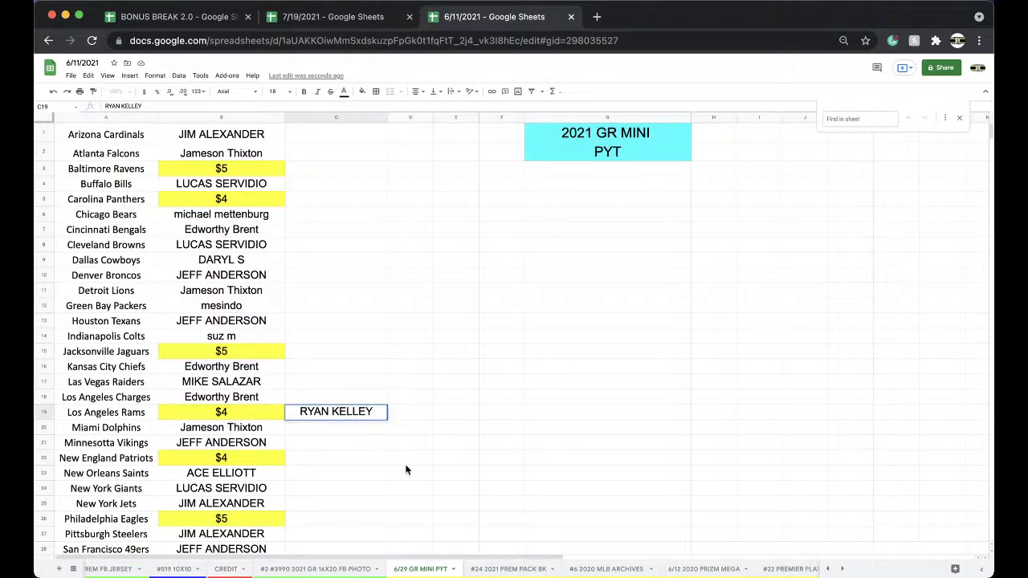
{"action": "left_click", "coordinate": [406, 458]}
{"action": "left_click", "coordinate": [343, 416]}
{"action": "key", "text": "super+c"}
{"action": "left_click", "coordinate": [321, 520]}
{"action": "key", "text": "super+v"}
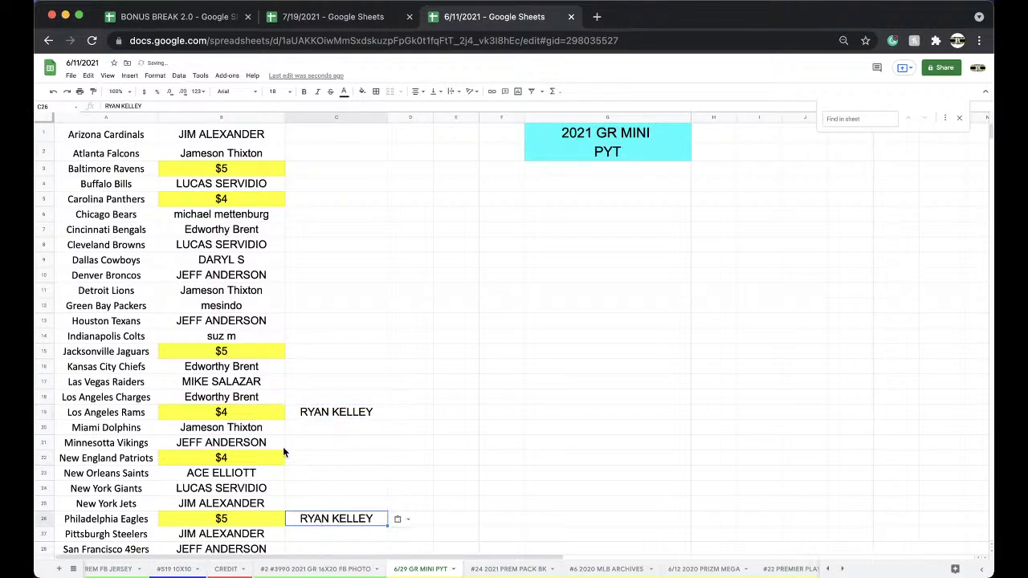
Step: Fill the Rams and Eagles rows B19:C19 and B26:C26 cyan
{"action": "left_click_drag", "start_coordinate": [254, 417], "coordinate": [310, 416]}
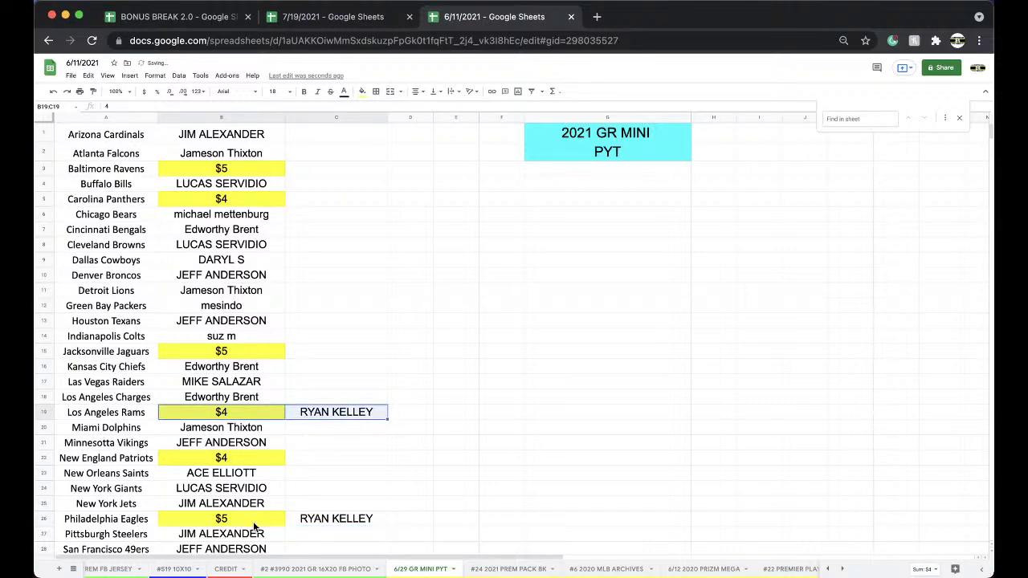
{"action": "left_click_drag", "start_coordinate": [256, 522], "coordinate": [340, 519]}
{"action": "left_click", "coordinate": [362, 90]}
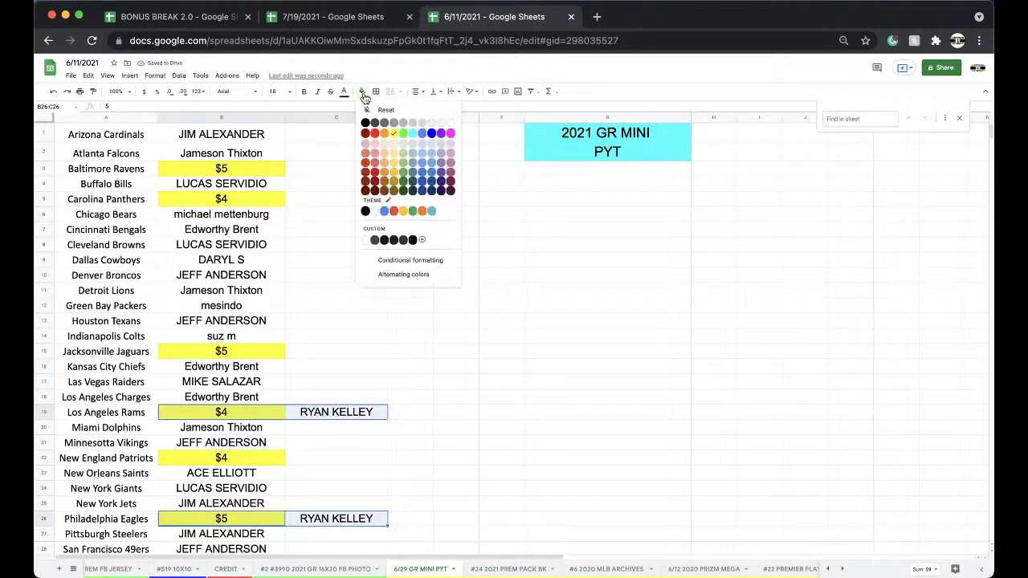
{"action": "left_click", "coordinate": [416, 135]}
{"action": "left_click", "coordinate": [405, 170]}
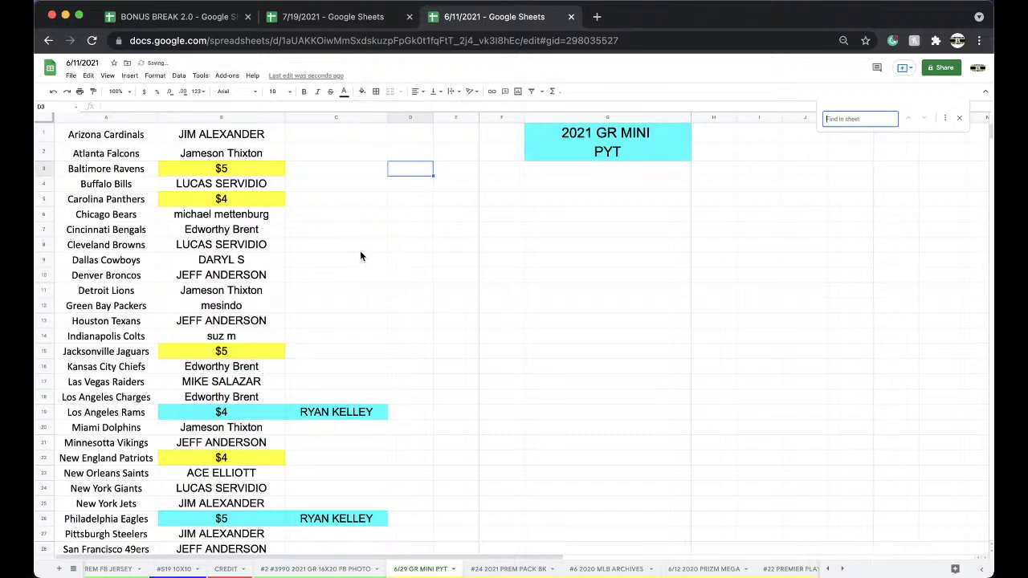
Step: Check the name entered in cell C19 of the current sheet
{"action": "scroll", "coordinate": [360, 254], "scroll_direction": "down", "scroll_amount": 1}
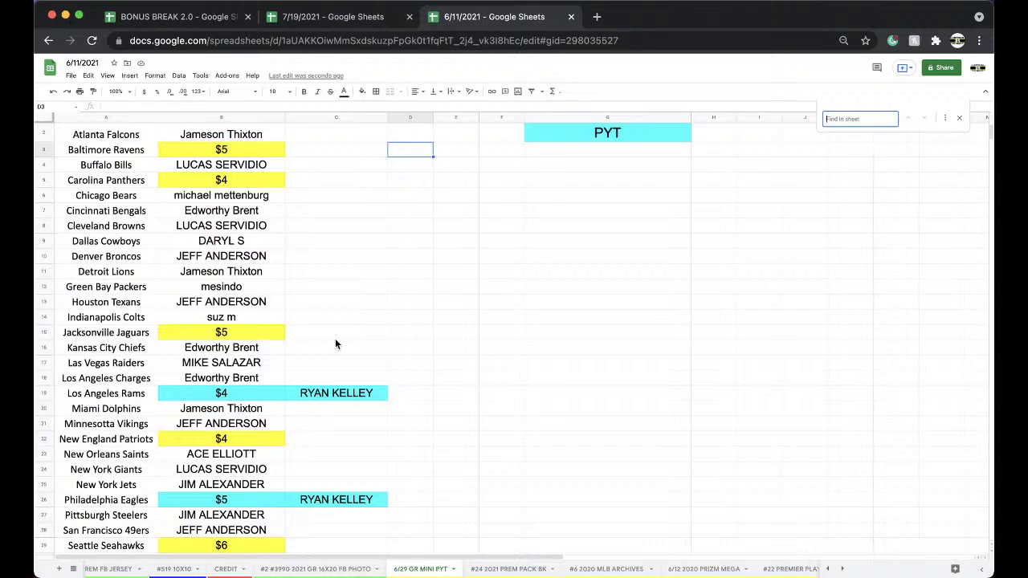
{"action": "left_click", "coordinate": [335, 393]}
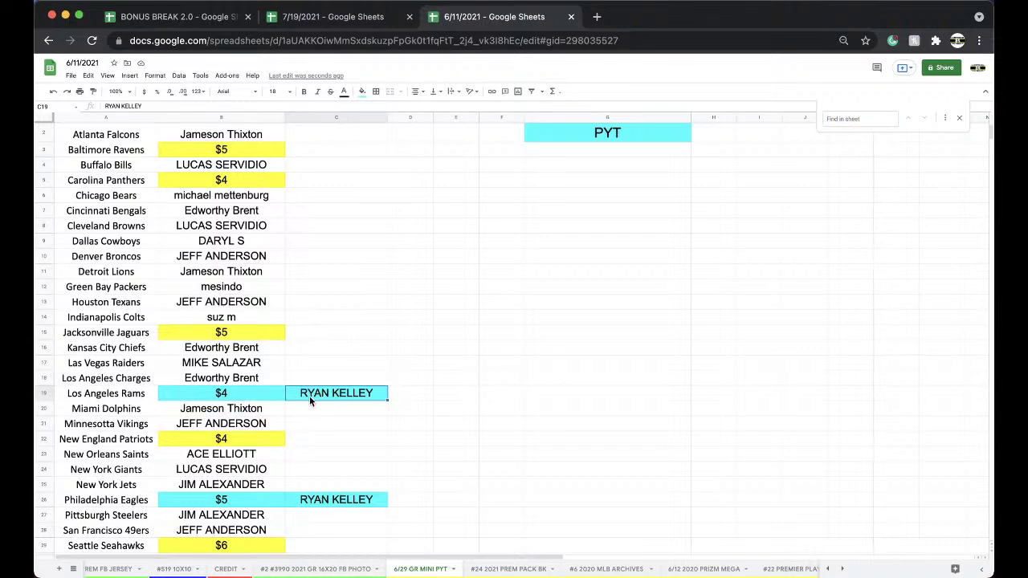
{"action": "left_click", "coordinate": [362, 353]}
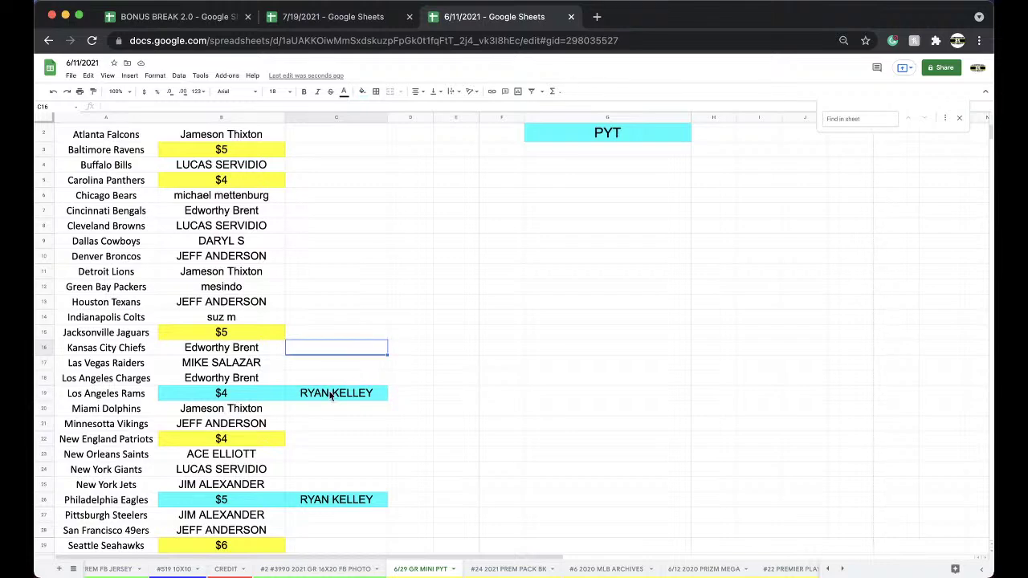
{"action": "left_click", "coordinate": [324, 409]}
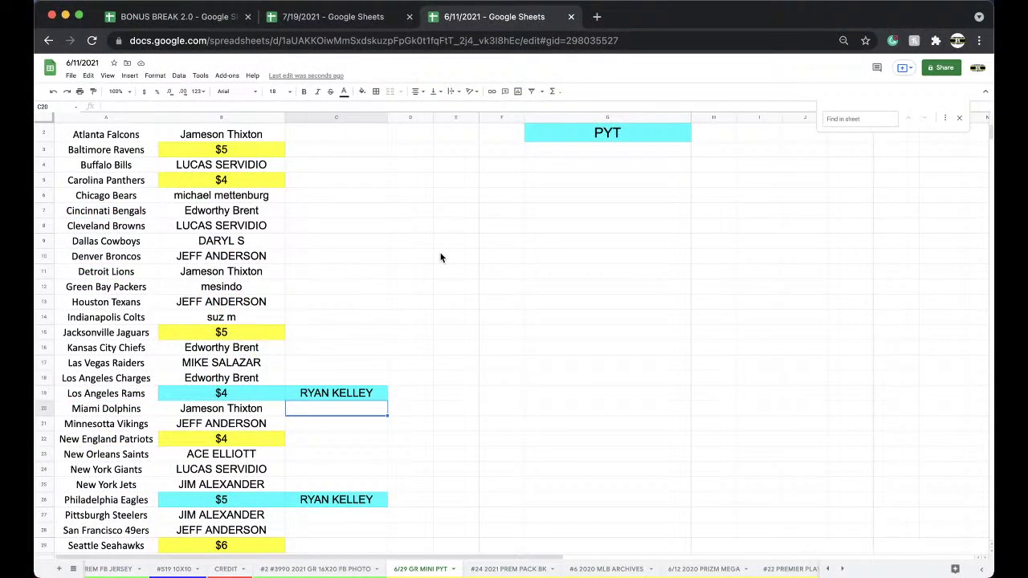
{"action": "scroll", "coordinate": [440, 258], "scroll_direction": "down", "scroll_amount": 1}
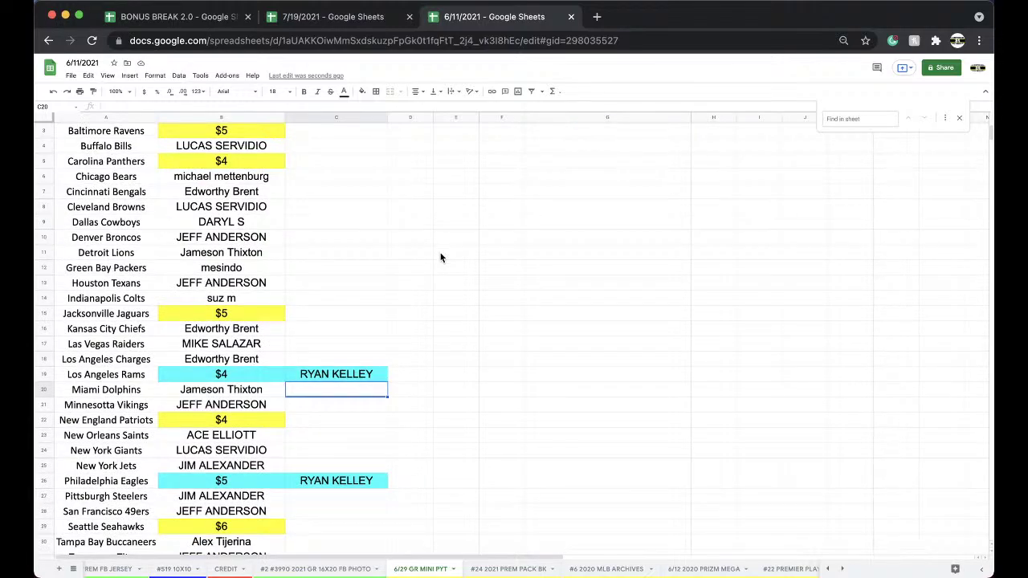
Step: View the 7/19/2021 #3998 GR FB JERSEY sheet, then open the 6/11/2021 #2 #3990 2021 GR 16X20 FB PHOTO sheet
{"action": "left_click", "coordinate": [365, 17]}
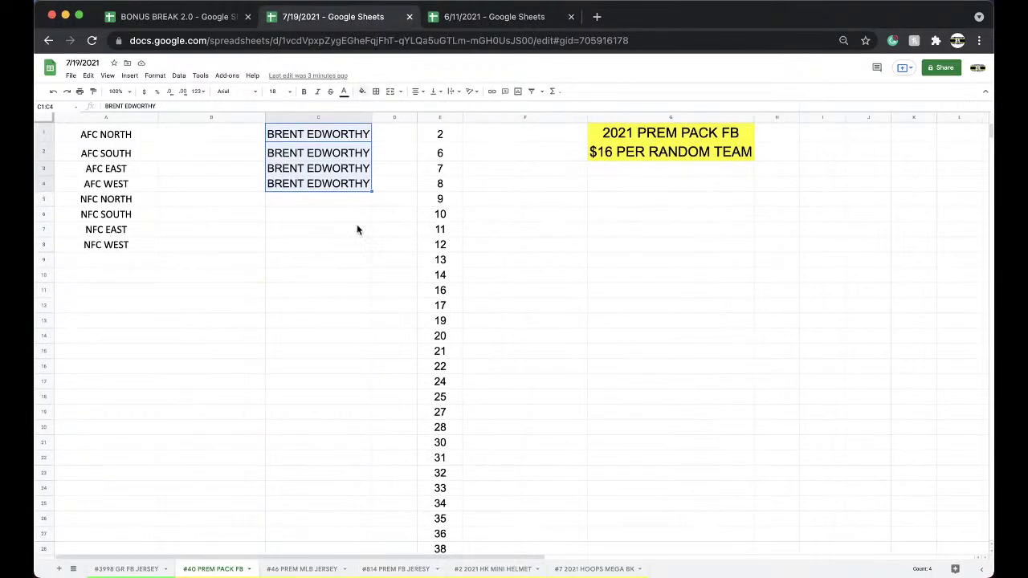
{"action": "left_click", "coordinate": [159, 573]}
{"action": "left_click", "coordinate": [472, 16]}
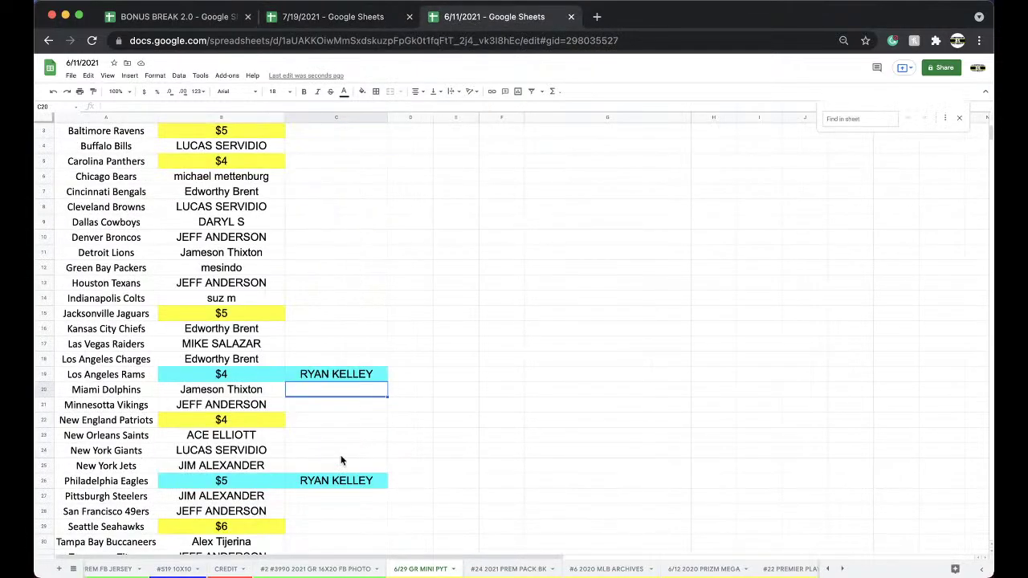
{"action": "left_click", "coordinate": [341, 568]}
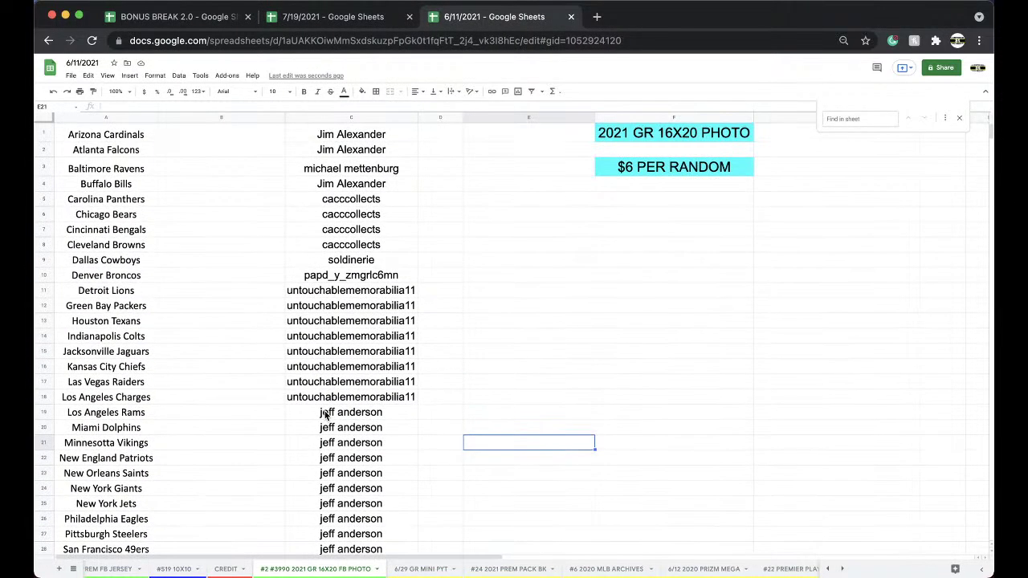
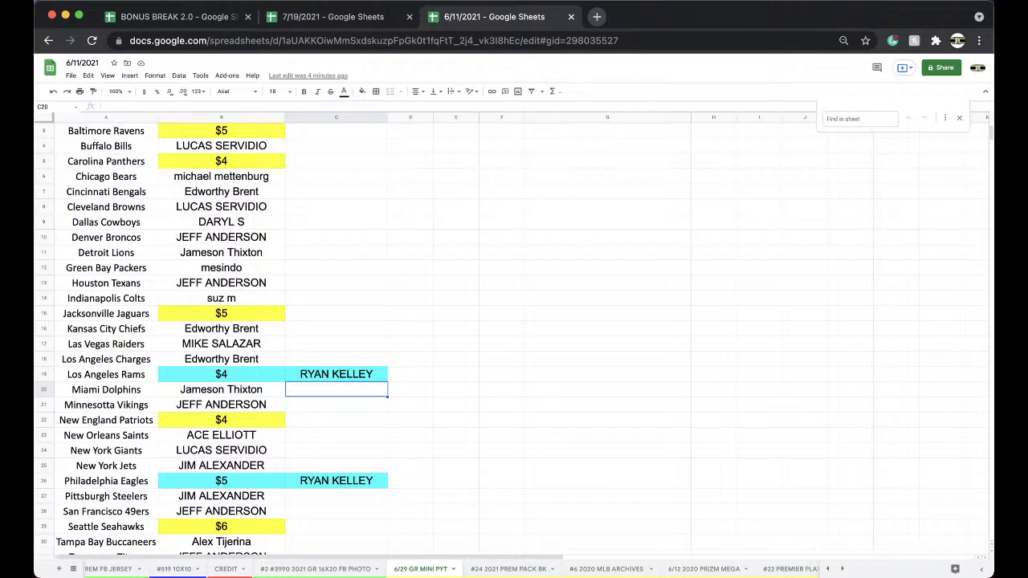
Step: Enter the buyer's full name in helper cell C3 and copy it
{"action": "scroll", "coordinate": [501, 232], "scroll_direction": "up", "scroll_amount": 1}
{"action": "left_click", "coordinate": [338, 169]}
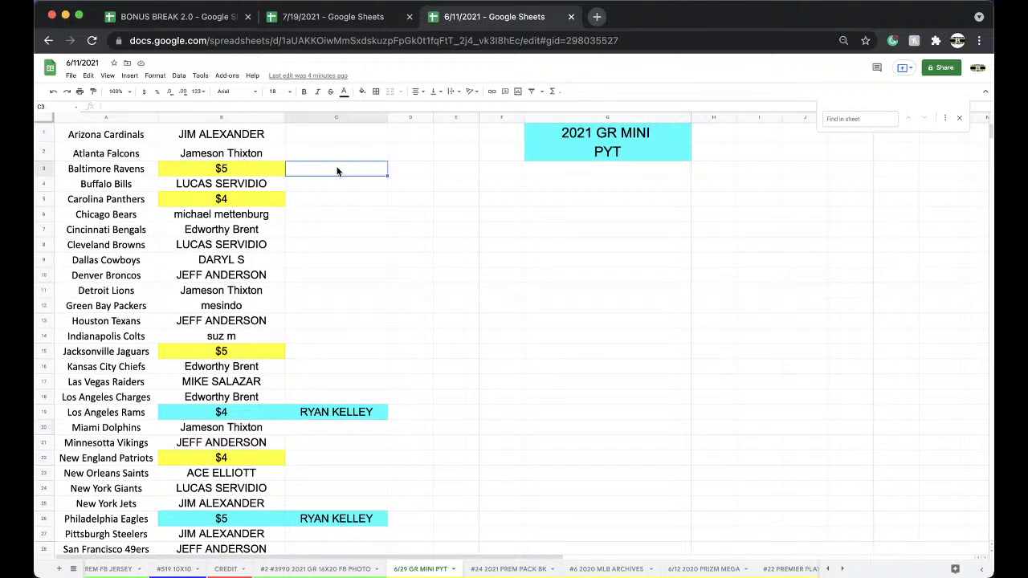
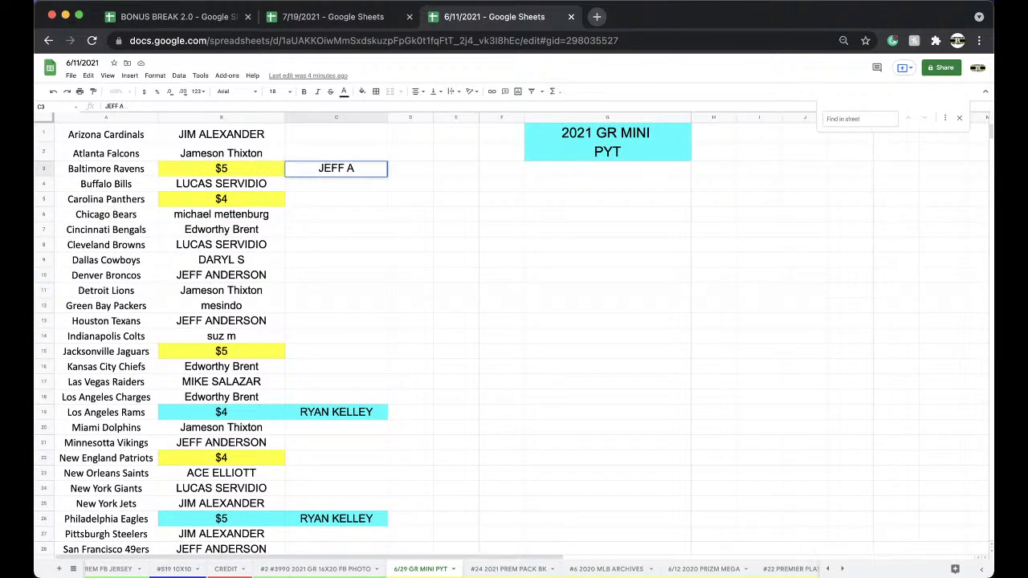
{"action": "key", "text": "Return"}
{"action": "left_click", "coordinate": [332, 168]}
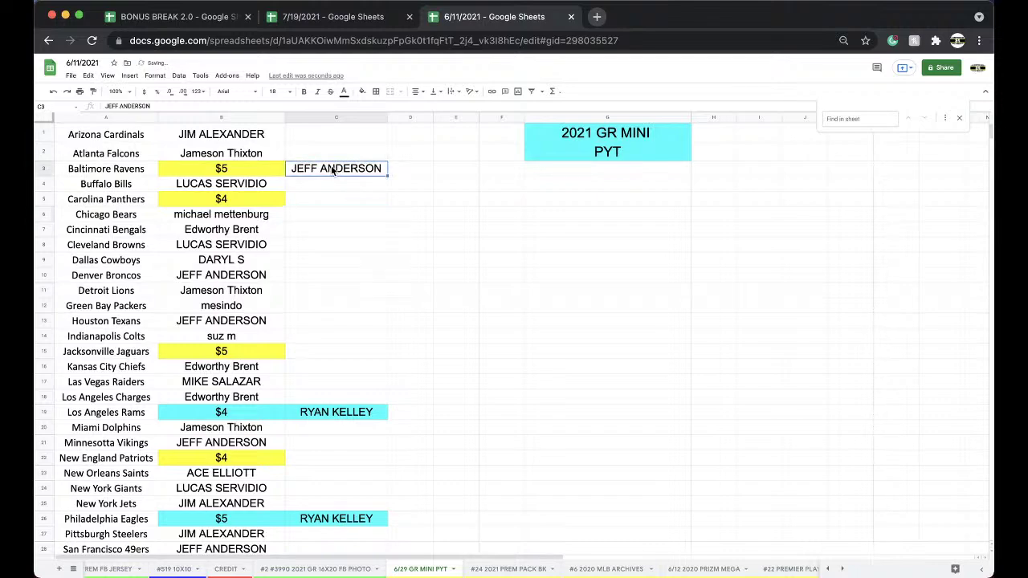
{"action": "key", "text": "ctrl+c"}
Step: Replace the yellow prices in B3, B5, B15, B29 and B22 with the buyer's name
{"action": "left_click", "coordinate": [252, 167]}
{"action": "key", "text": "ctrl+v"}
{"action": "left_click", "coordinate": [245, 200]}
{"action": "key", "text": "ctrl+v"}
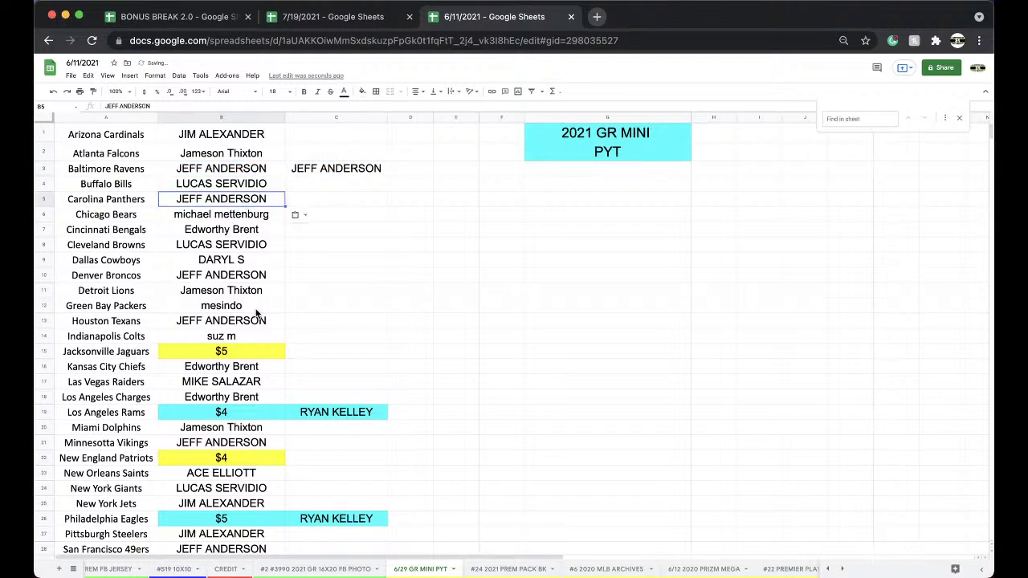
{"action": "left_click", "coordinate": [247, 355]}
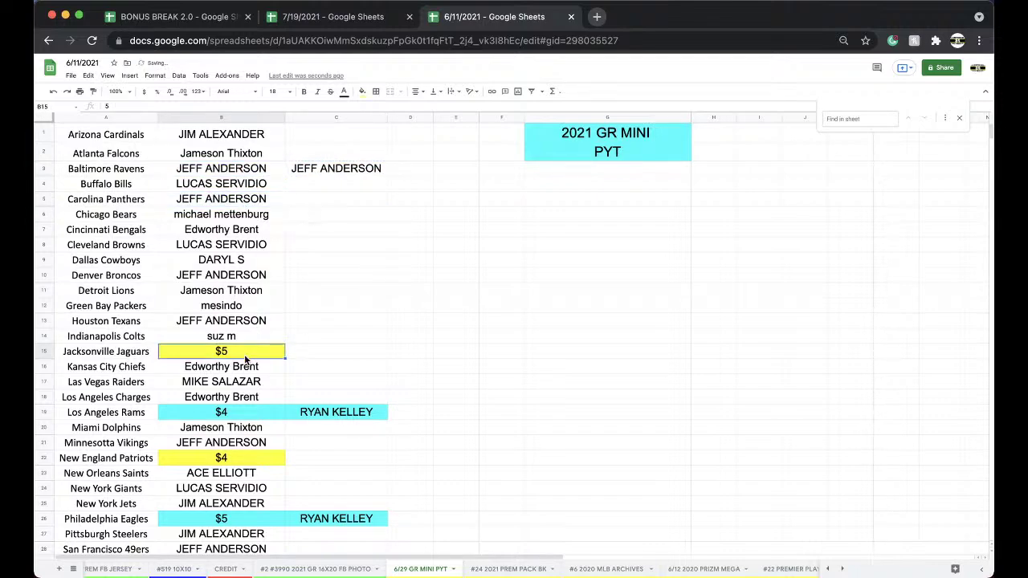
{"action": "key", "text": "ctrl+v"}
{"action": "scroll", "coordinate": [247, 361], "scroll_direction": "down", "scroll_amount": 3}
{"action": "scroll", "coordinate": [243, 401], "scroll_direction": "down", "scroll_amount": 3}
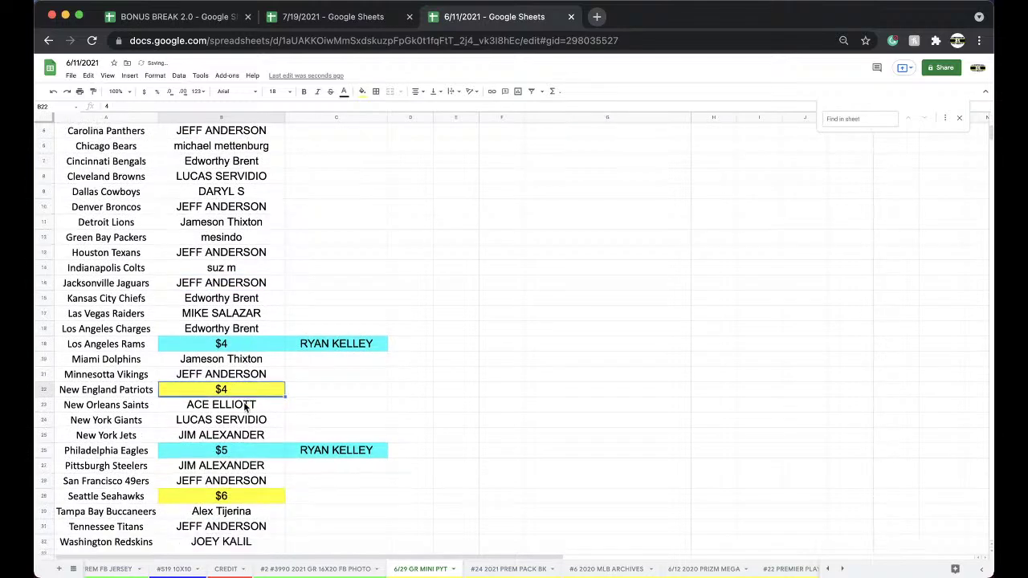
{"action": "left_click", "coordinate": [239, 466]}
{"action": "key", "text": "ctrl+v"}
{"action": "left_click", "coordinate": [235, 358]}
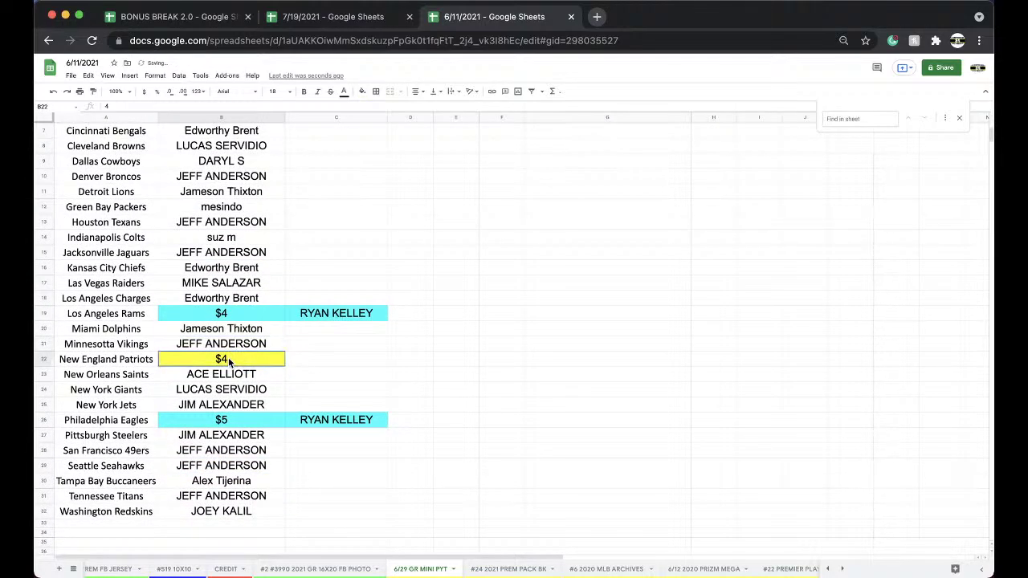
{"action": "key", "text": "ctrl+v"}
Step: Clear the temporary name from helper cell C3
{"action": "scroll", "coordinate": [233, 360], "scroll_direction": "up", "scroll_amount": 4}
{"action": "left_click", "coordinate": [312, 175]}
{"action": "key", "text": "Delete"}
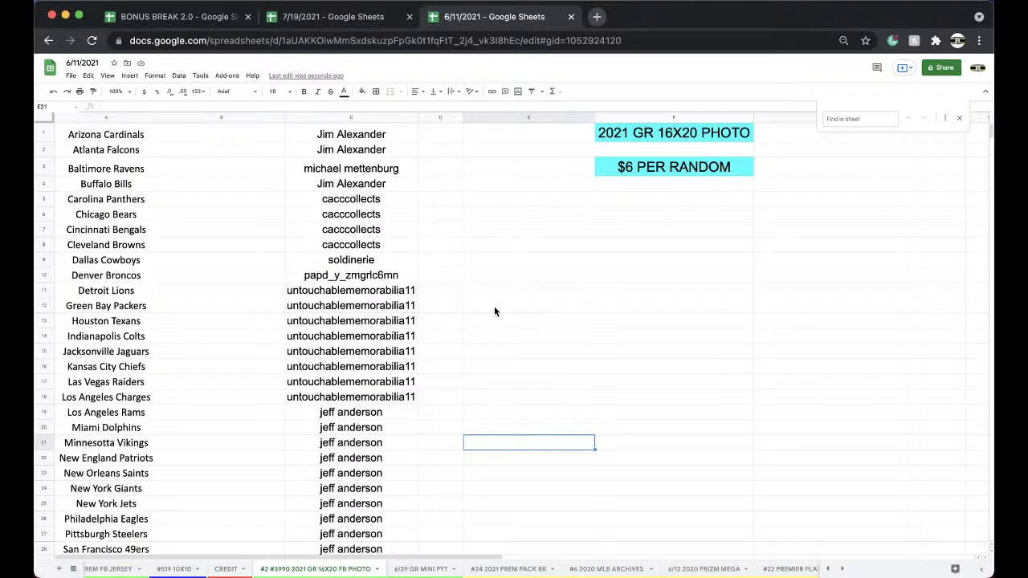
Step: Check the buyer entries in column C for the Ravens, Bills, Cowboys and Broncos rows
{"action": "left_click", "coordinate": [408, 276]}
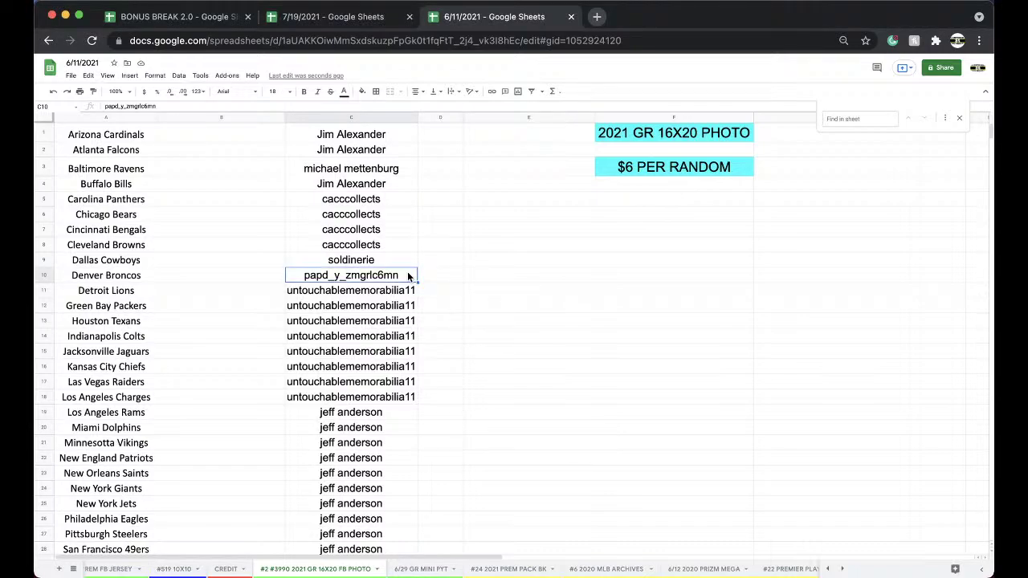
{"action": "left_click", "coordinate": [382, 172]}
{"action": "left_click", "coordinate": [358, 187]}
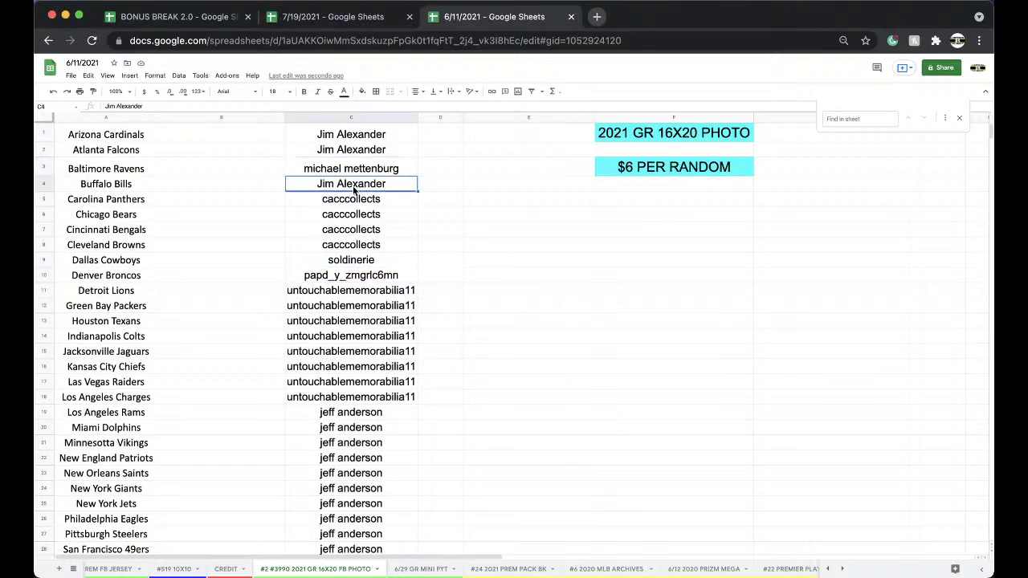
{"action": "left_click_drag", "start_coordinate": [351, 204], "coordinate": [349, 248]}
{"action": "left_click", "coordinate": [351, 261]}
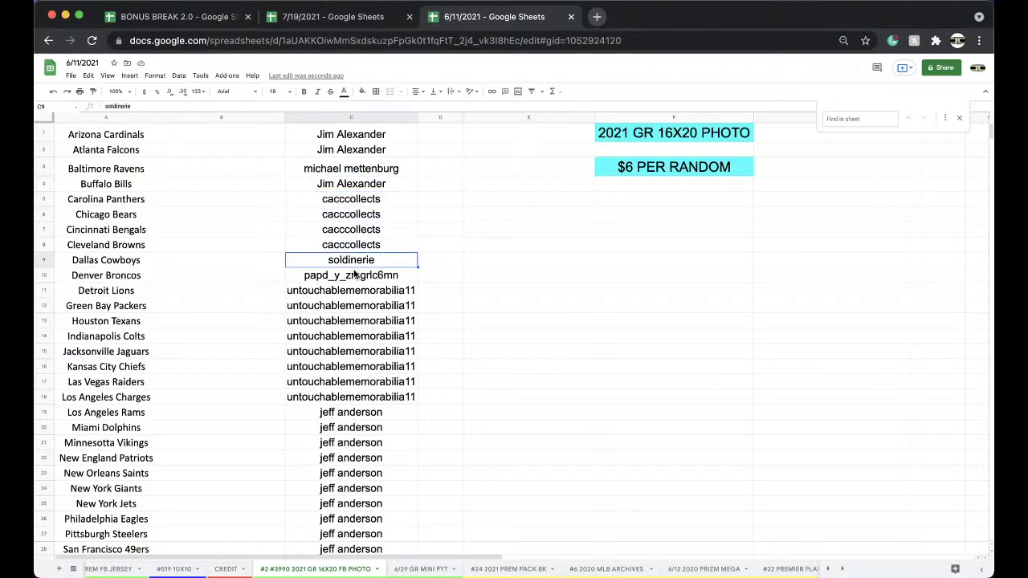
{"action": "key", "text": "Down"}
{"action": "left_click_drag", "start_coordinate": [356, 291], "coordinate": [351, 398]}
Step: Select the entire column C of 32 buyer names and copy it
{"action": "scroll", "coordinate": [364, 324], "scroll_direction": "down", "scroll_amount": 3}
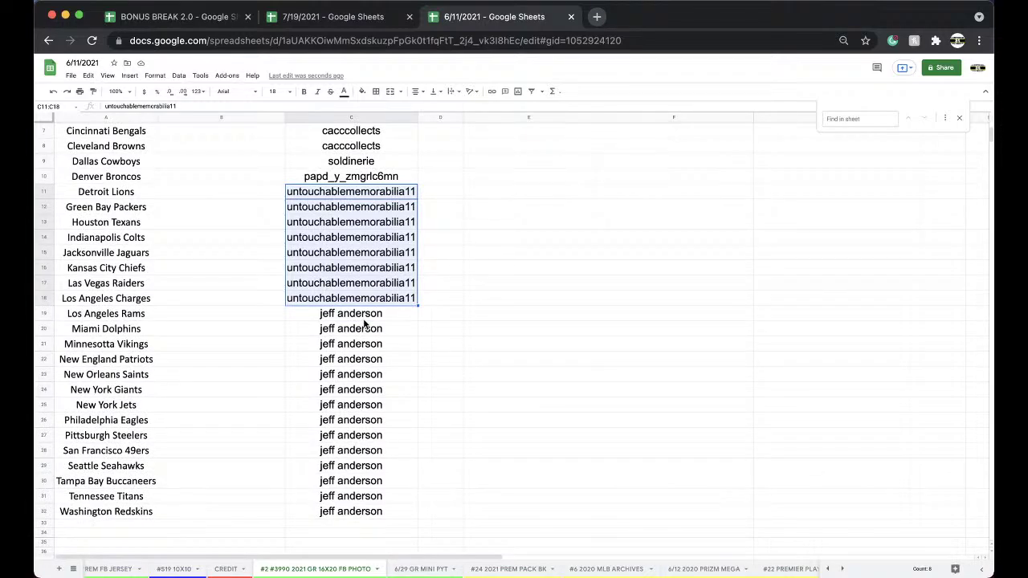
{"action": "scroll", "coordinate": [367, 360], "scroll_direction": "up", "scroll_amount": 3}
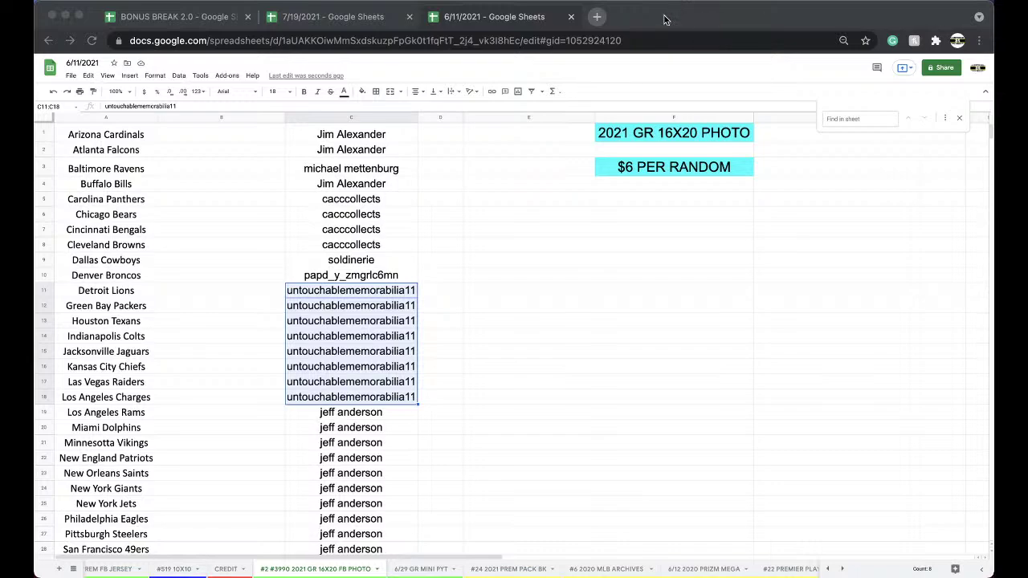
{"action": "scroll", "coordinate": [376, 243], "scroll_direction": "down", "scroll_amount": 3}
{"action": "scroll", "coordinate": [376, 242], "scroll_direction": "up", "scroll_amount": 3}
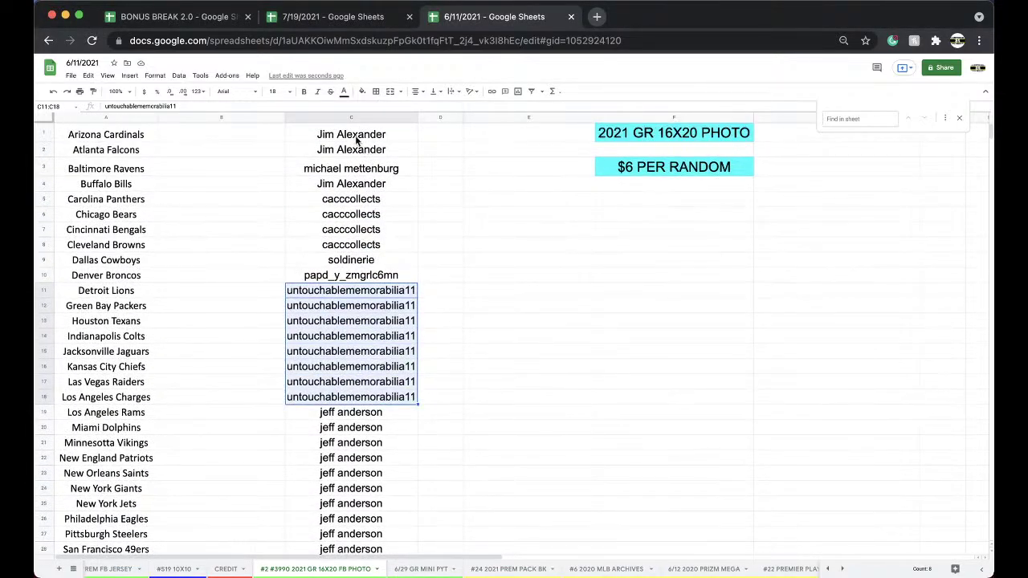
{"action": "left_click", "coordinate": [340, 116]}
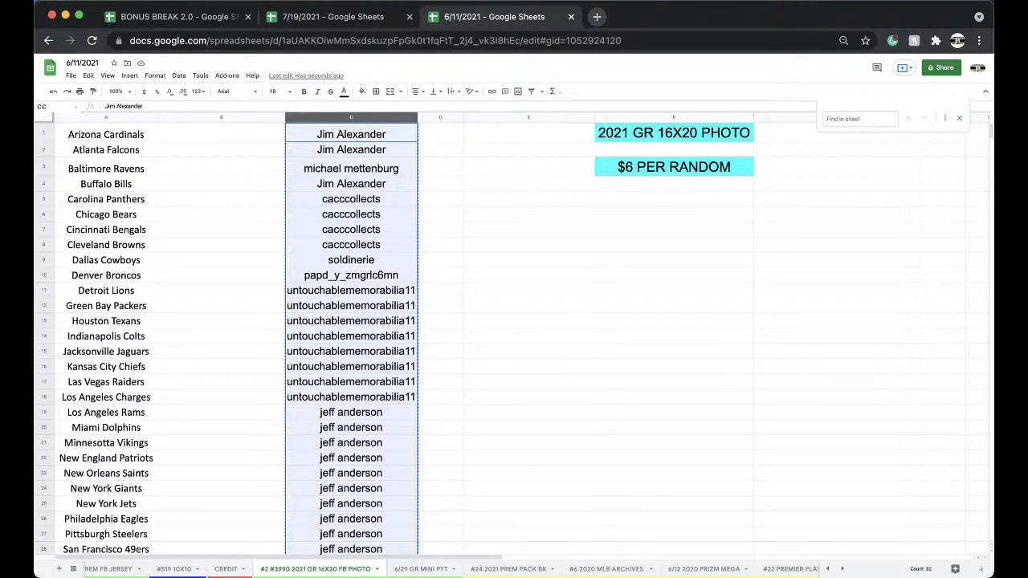
{"action": "key", "text": "super+Tab"}
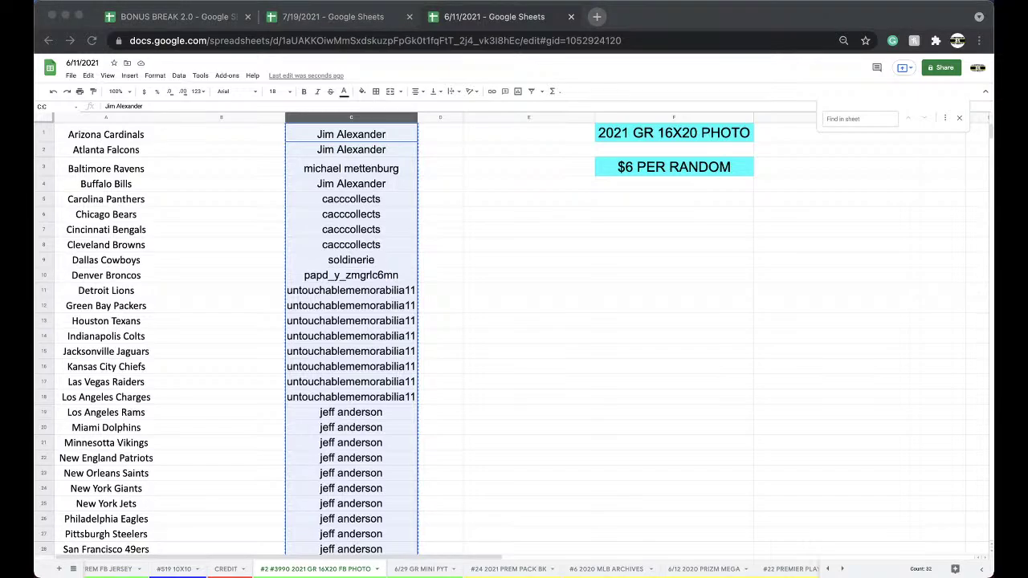
Step: Go to RANDOM.ORG in a new browser tab and open the List Randomizer
{"action": "left_click", "coordinate": [596, 16]}
{"action": "type", "text": "Ra"}
{"action": "key", "text": "Return"}
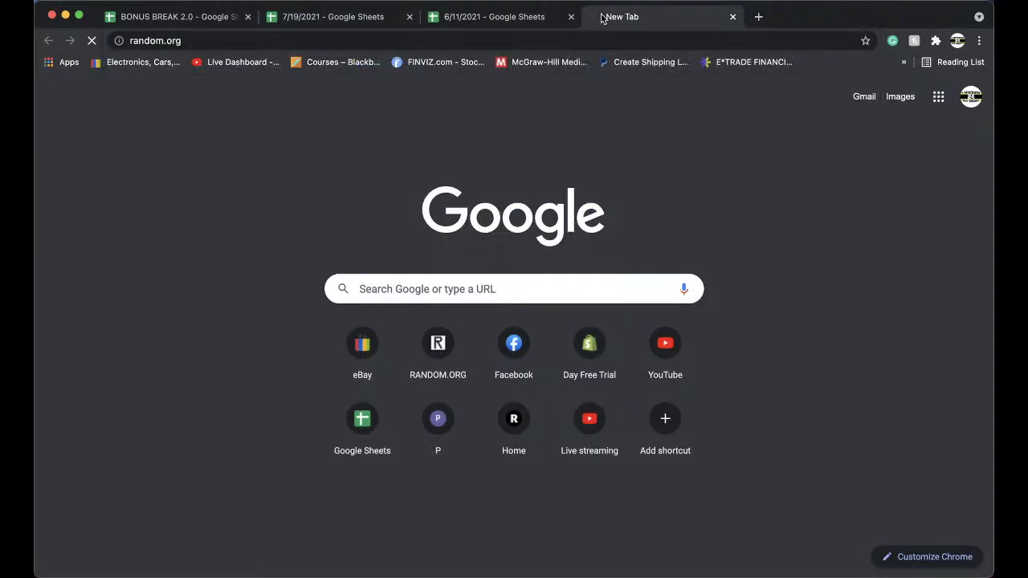
{"action": "scroll", "coordinate": [370, 465], "scroll_direction": "down", "scroll_amount": 5}
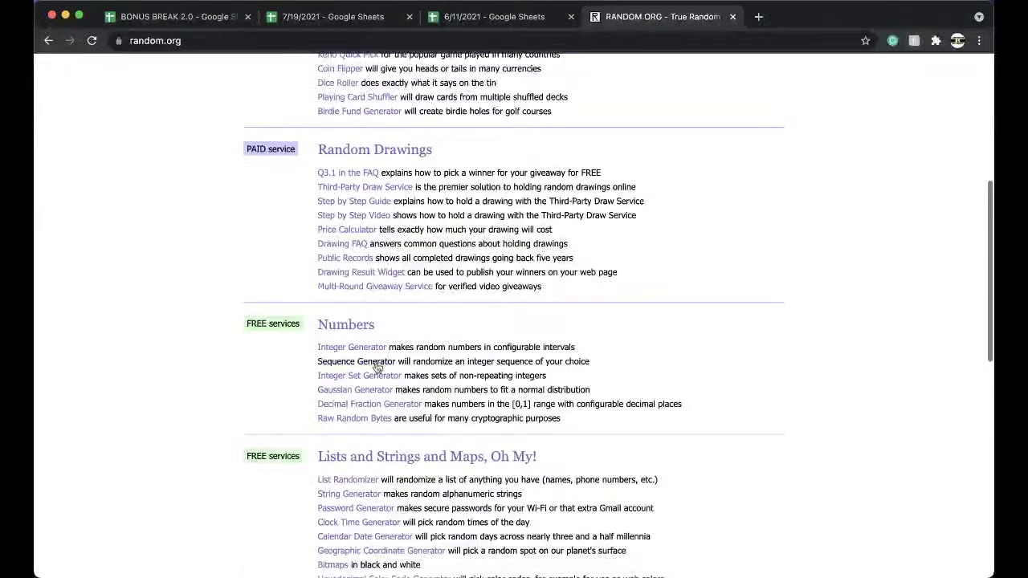
{"action": "left_click", "coordinate": [347, 480]}
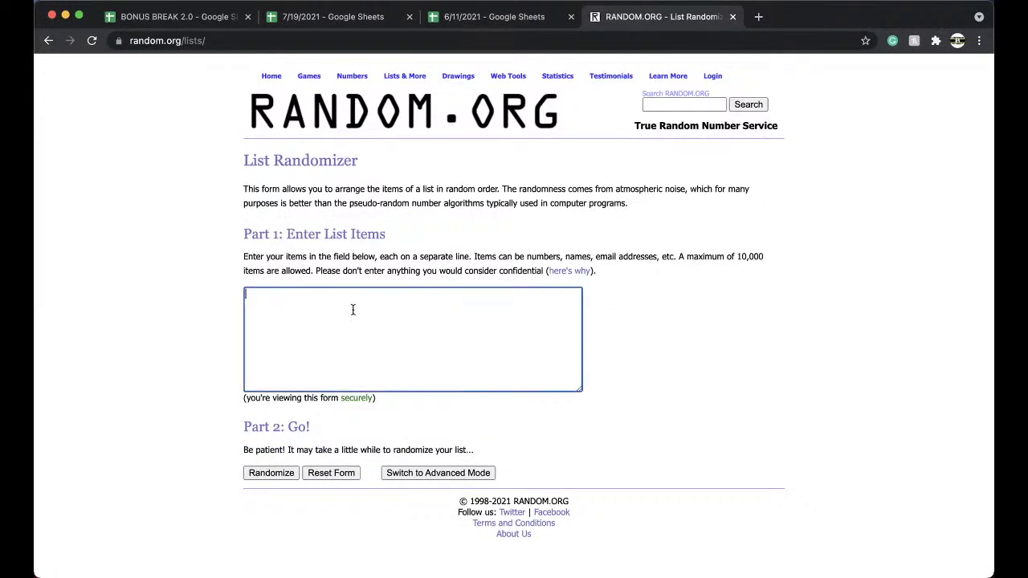
Step: Randomize the pasted list of 32 buyer names several times over
{"action": "key", "text": "Tab"}
{"action": "key", "text": "Return"}
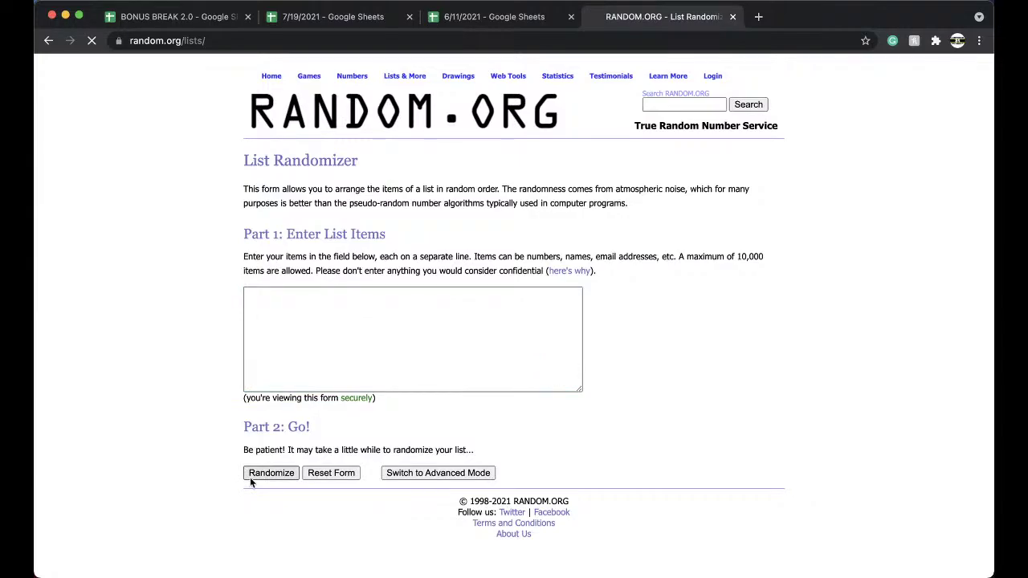
{"action": "scroll", "coordinate": [336, 388], "scroll_direction": "down", "scroll_amount": 5}
{"action": "left_click", "coordinate": [253, 494]}
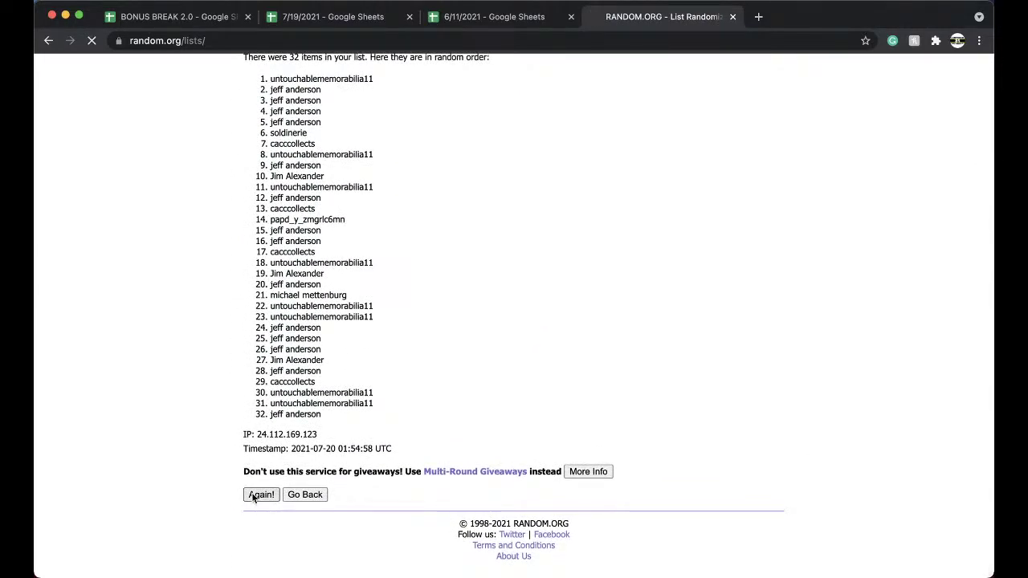
{"action": "left_click", "coordinate": [262, 491]}
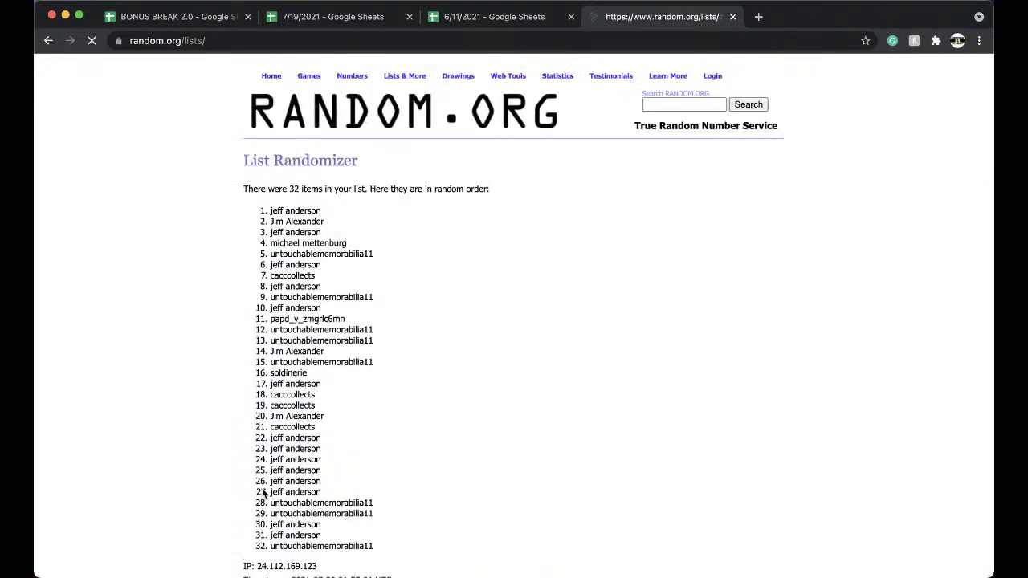
{"action": "left_click", "coordinate": [261, 493]}
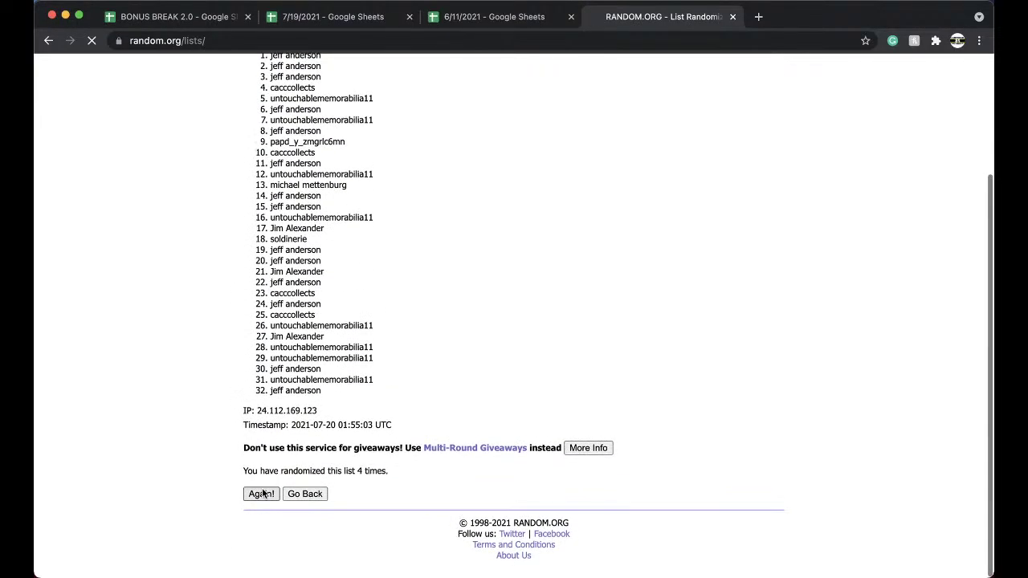
Step: Select all 32 randomized names and return to the 6/11/2021 spreadsheet
{"action": "left_click_drag", "start_coordinate": [269, 210], "coordinate": [391, 551]}
{"action": "key", "text": "super+c"}
{"action": "scroll", "coordinate": [549, 204], "scroll_direction": "down", "scroll_amount": 5}
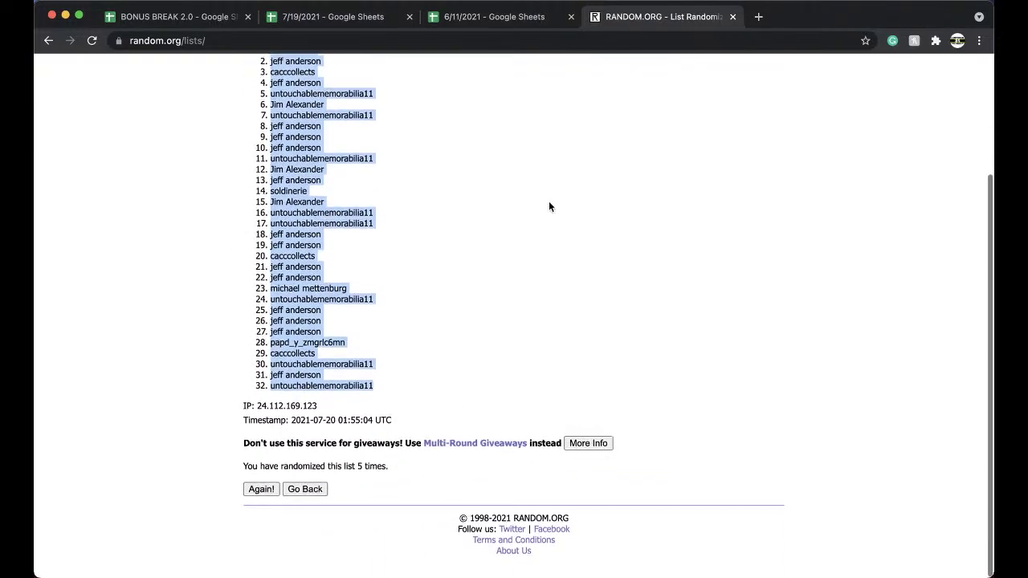
{"action": "left_click", "coordinate": [494, 17]}
Step: Paste the randomized names into column B at font size 18 and sort the sheet by column B, A→Z
{"action": "left_click", "coordinate": [234, 133]}
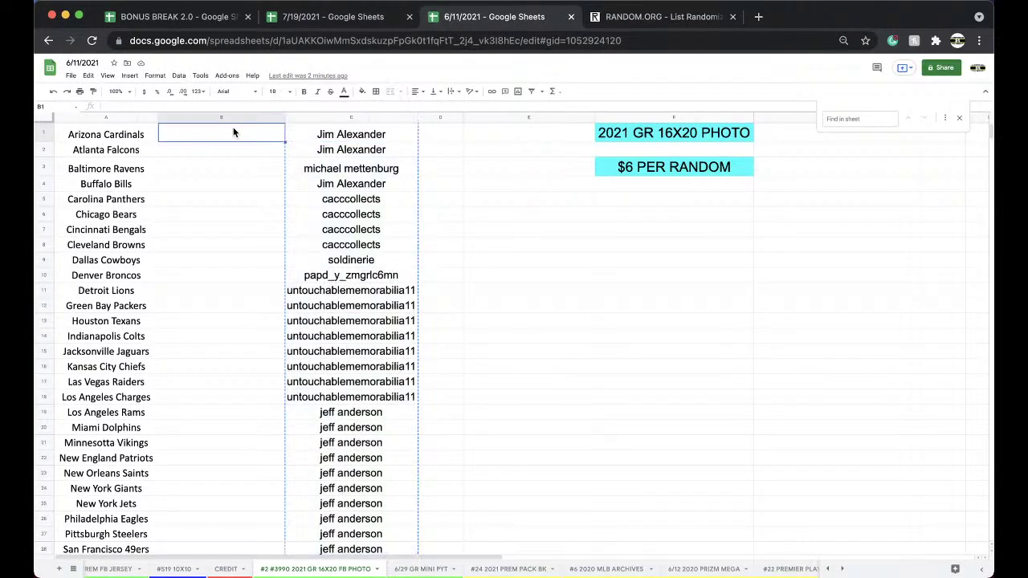
{"action": "key", "text": "super+v"}
{"action": "left_click", "coordinate": [278, 90]}
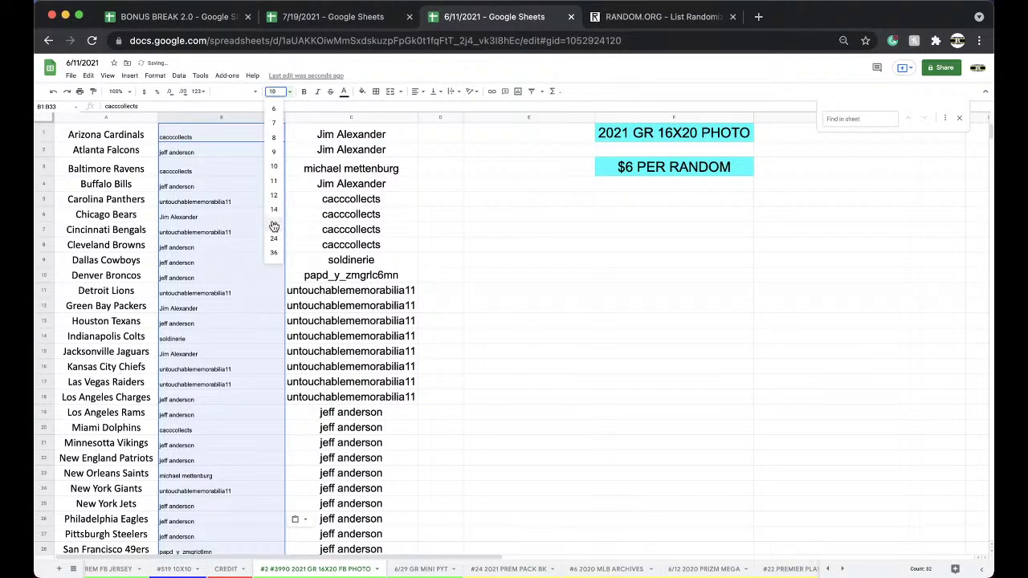
{"action": "left_click", "coordinate": [274, 224]}
{"action": "left_click", "coordinate": [179, 75]}
{"action": "left_click", "coordinate": [185, 94]}
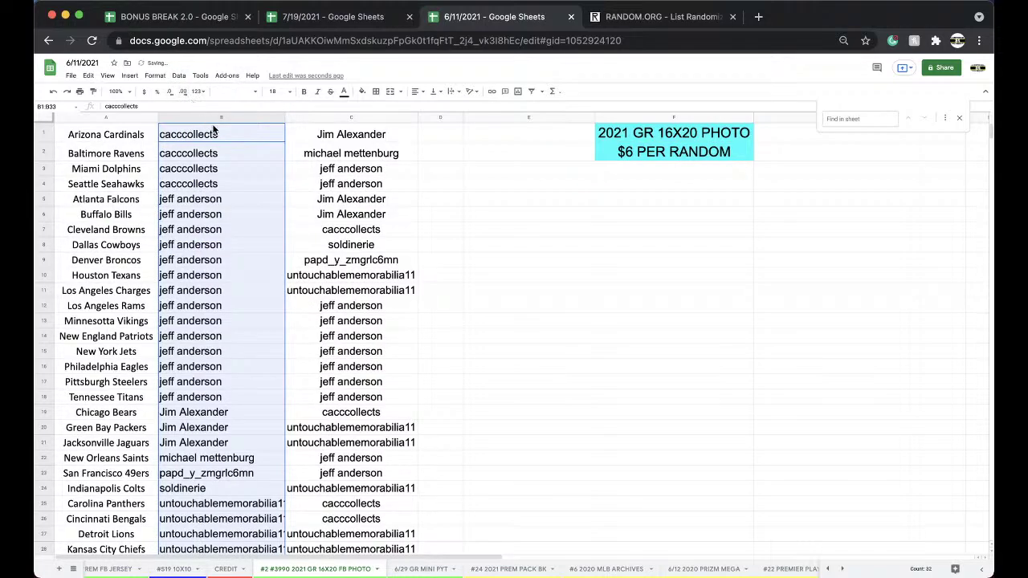
Step: Review the sorted buyer names from B2 down to row 32
{"action": "left_click", "coordinate": [215, 153]}
{"action": "left_click", "coordinate": [221, 183]}
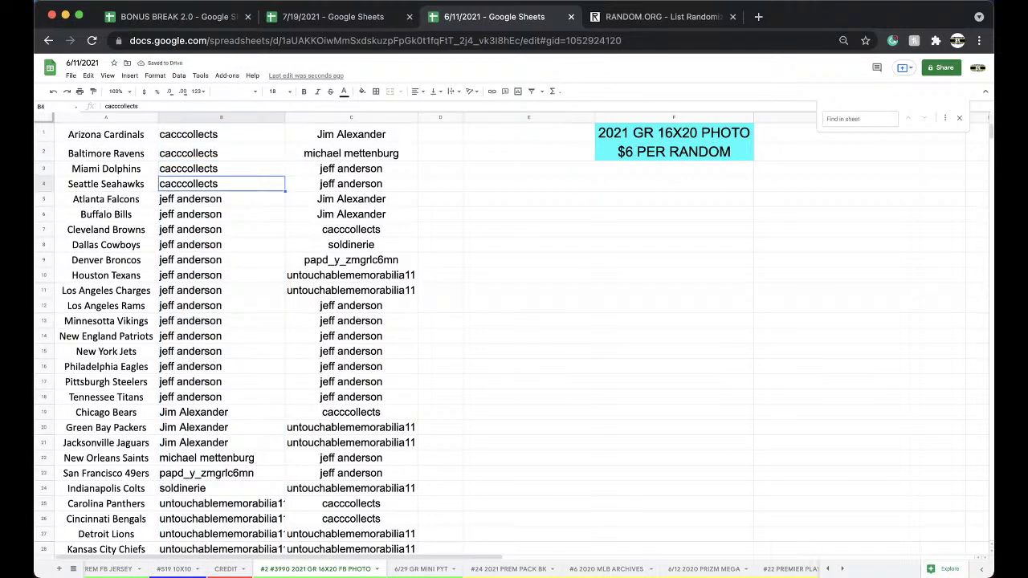
{"action": "left_click", "coordinate": [220, 199]}
{"action": "key", "text": "Down"}
{"action": "key", "text": "Down"}
{"action": "key", "text": "Down"}
{"action": "key", "text": "Down"}
{"action": "key", "text": "Down"}
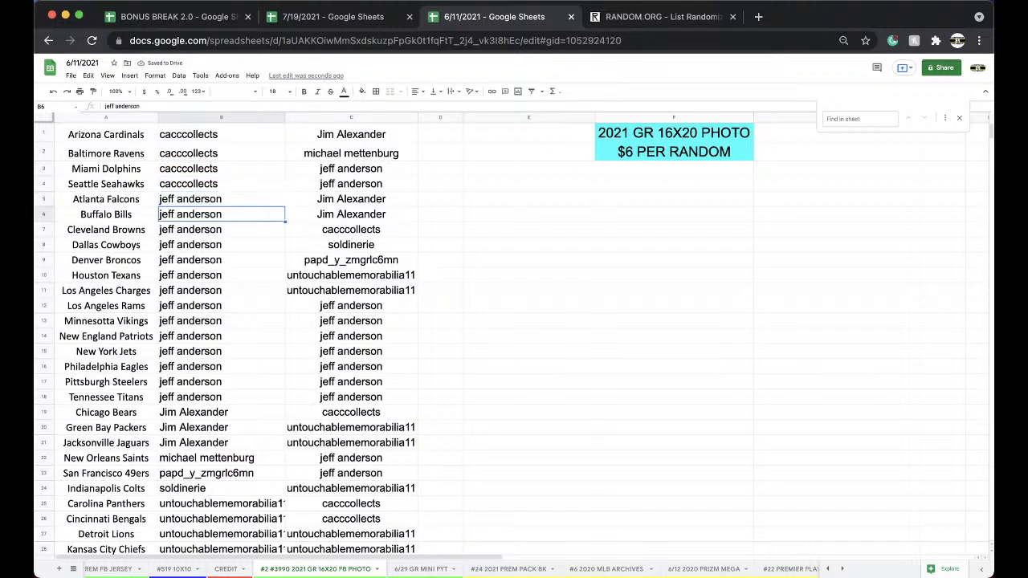
{"action": "key", "text": "Down"}
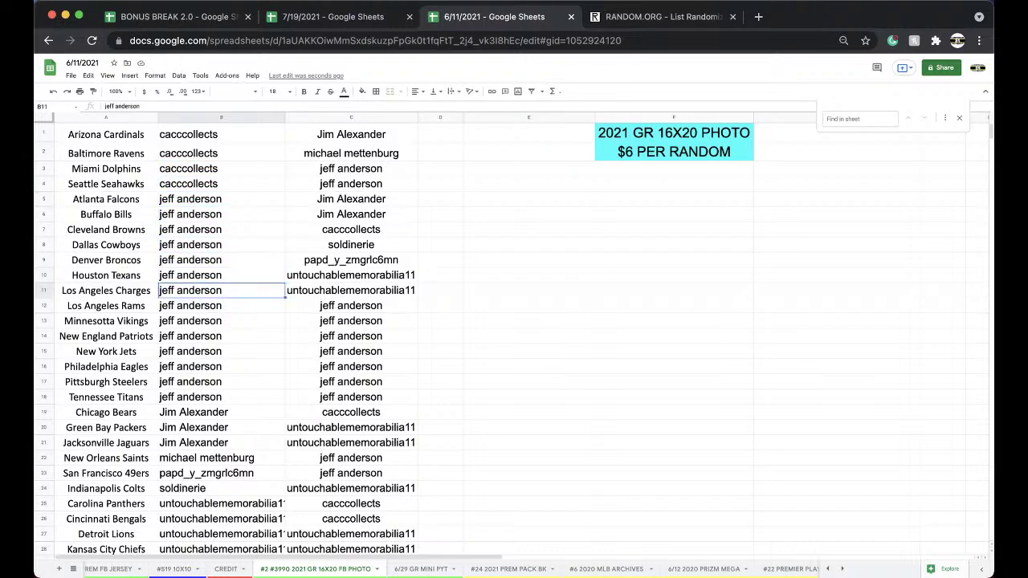
{"action": "key", "text": "Down"}
{"action": "key", "text": "Down"}
{"action": "key", "text": "Down"}
{"action": "key", "text": "Down"}
{"action": "key", "text": "Down"}
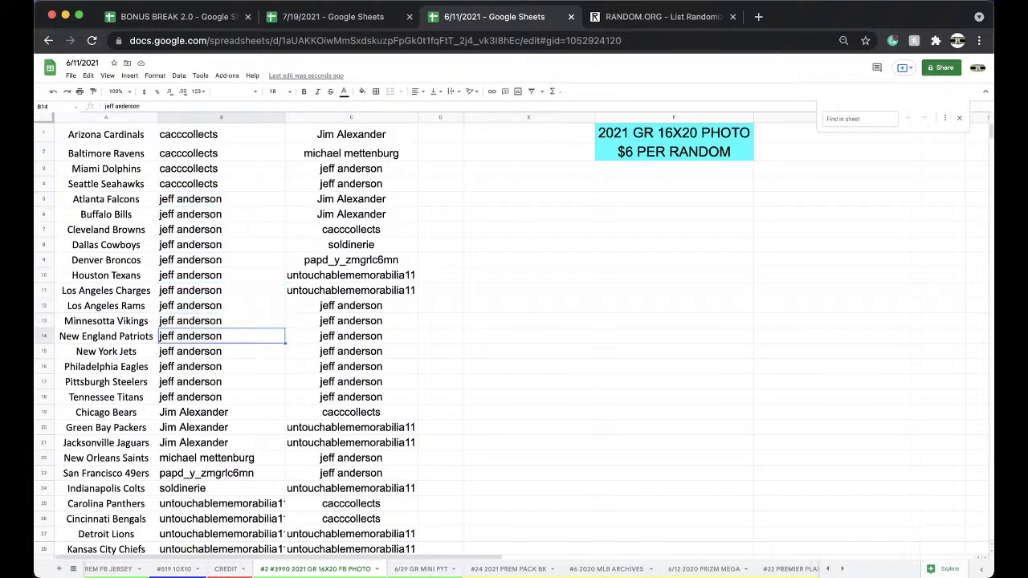
{"action": "key", "text": "Down"}
{"action": "key", "text": "Down"}
{"action": "key", "text": "Down"}
{"action": "key", "text": "Down"}
{"action": "key", "text": "Down"}
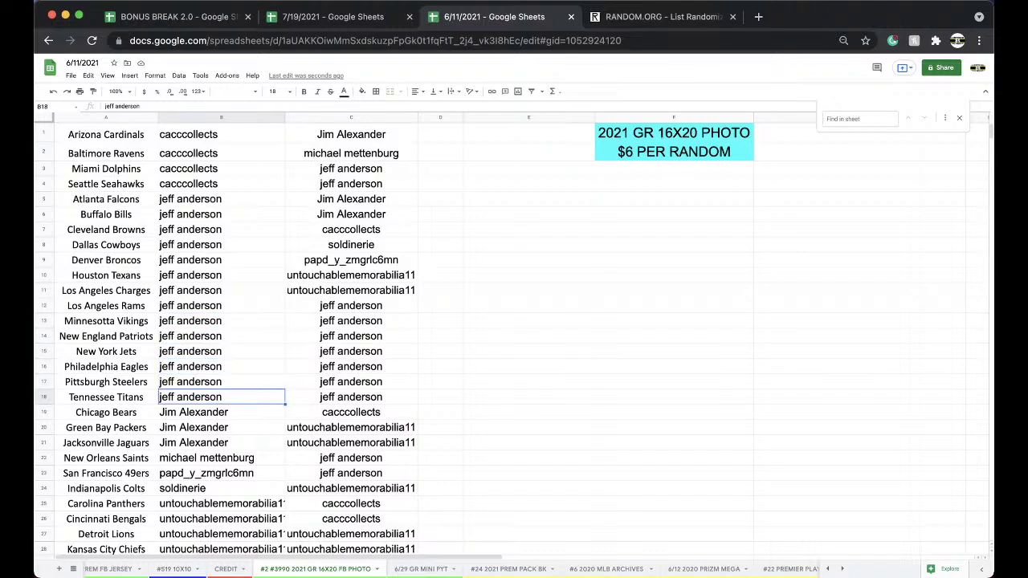
{"action": "scroll", "coordinate": [269, 243], "scroll_direction": "down", "scroll_amount": 3}
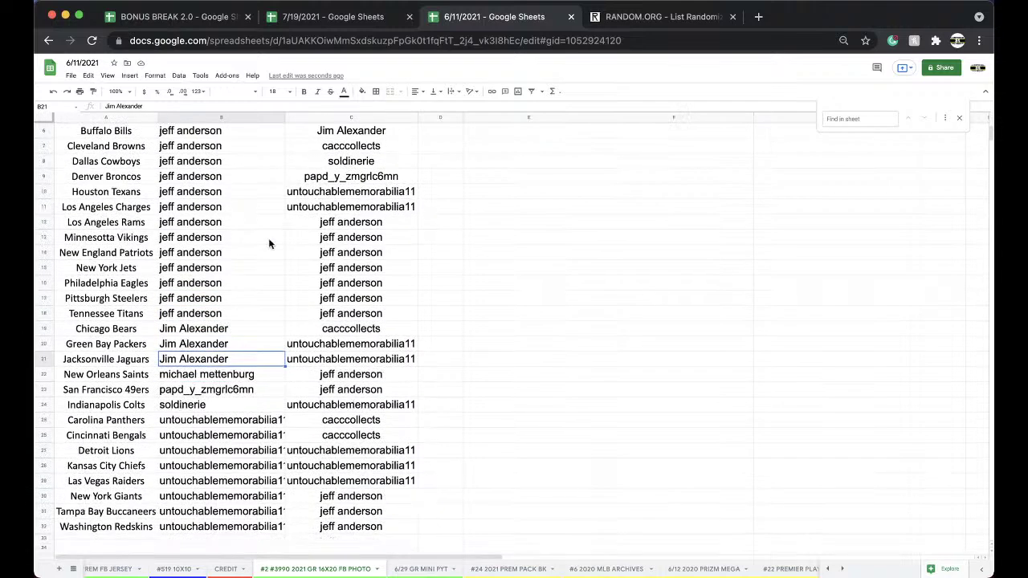
{"action": "key", "text": "Down"}
{"action": "key", "text": "Down"}
{"action": "key", "text": "Down"}
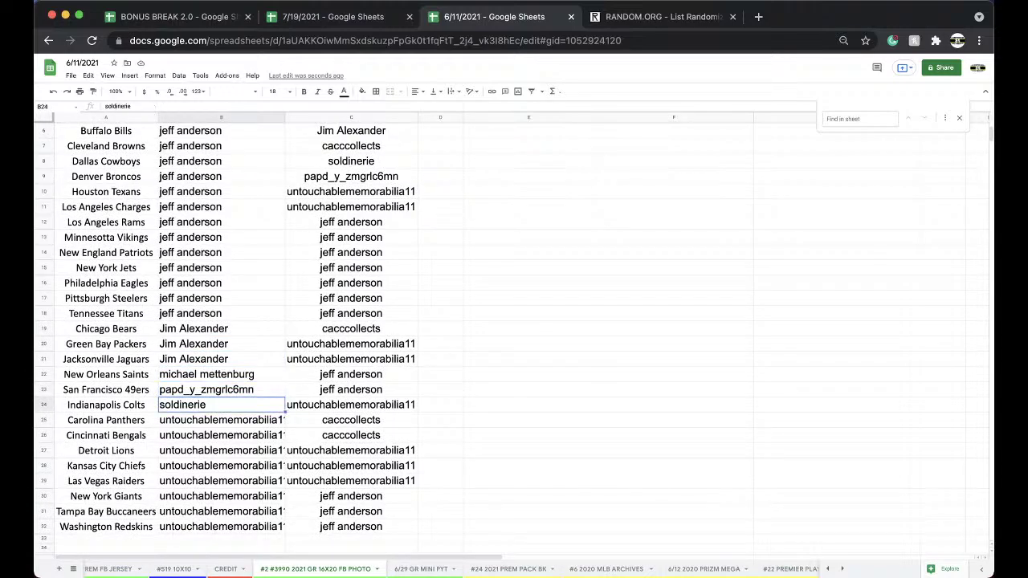
{"action": "scroll", "coordinate": [256, 341], "scroll_direction": "down", "scroll_amount": 1}
{"action": "key", "text": "Down"}
{"action": "key", "text": "Down"}
{"action": "key", "text": "Down"}
{"action": "key", "text": "Down"}
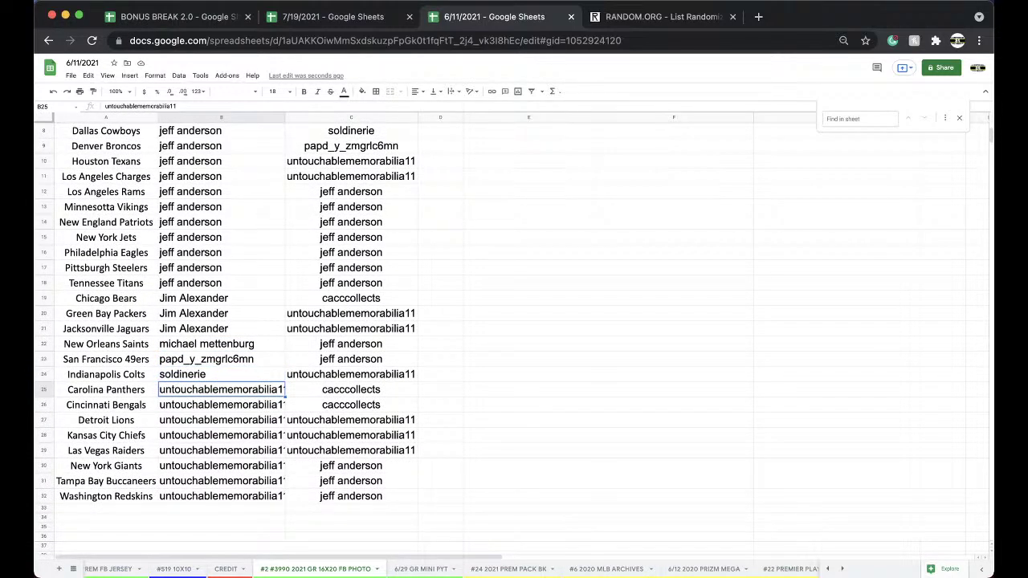
{"action": "key", "text": "Down"}
{"action": "key", "text": "Down"}
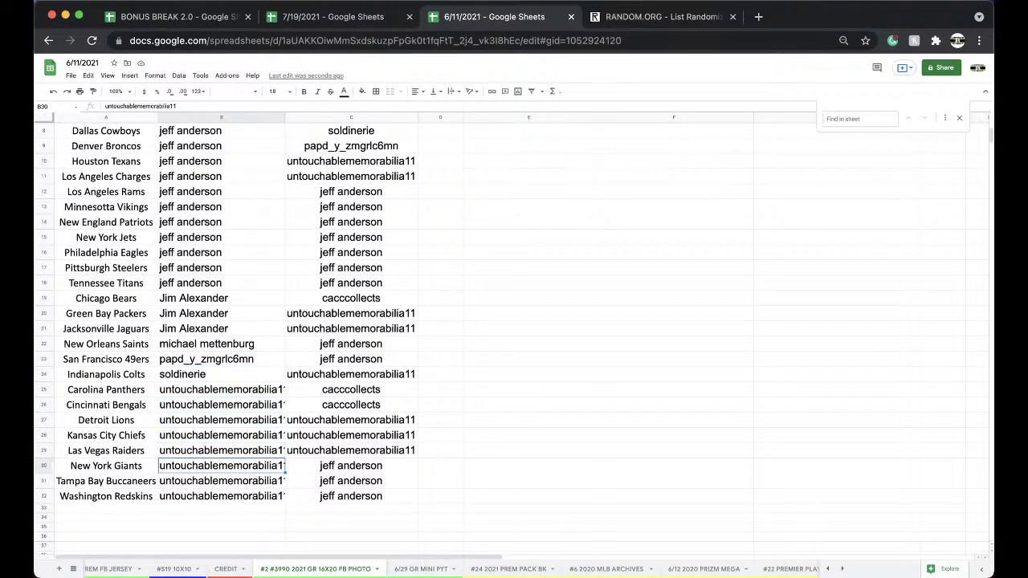
{"action": "key", "text": "Down"}
{"action": "key", "text": "Down"}
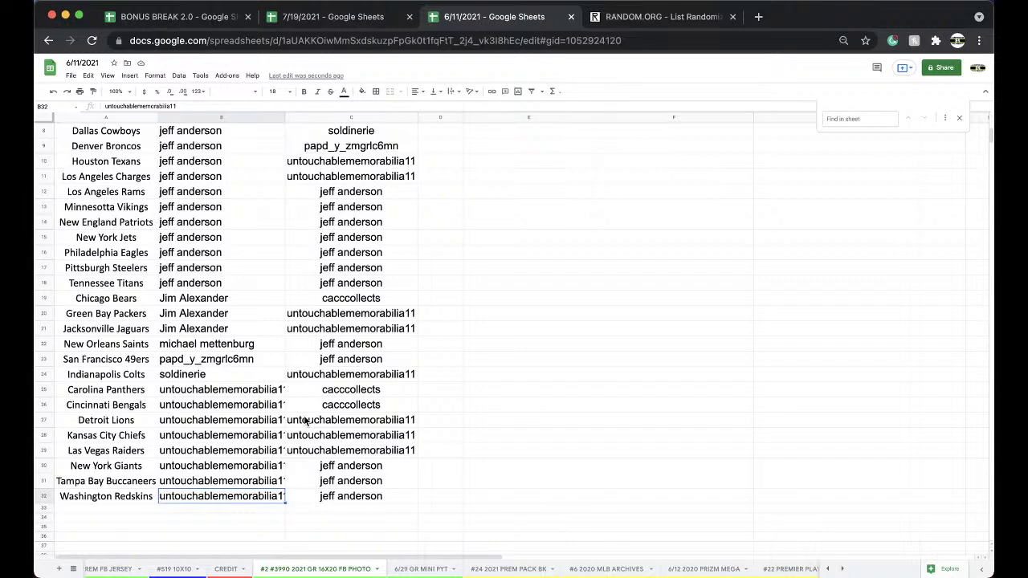
Step: On the 6/29 GR MINI PYT tab, put C19's buyer name over the Rams $4 and Eagles $5 cells
{"action": "left_click", "coordinate": [441, 572]}
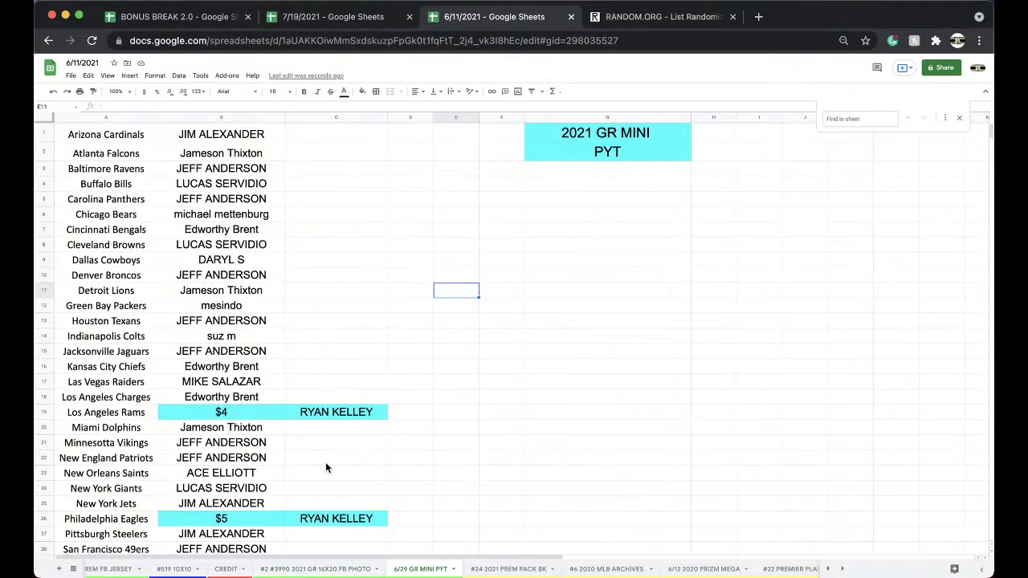
{"action": "left_click", "coordinate": [321, 413]}
{"action": "left_click", "coordinate": [362, 92]}
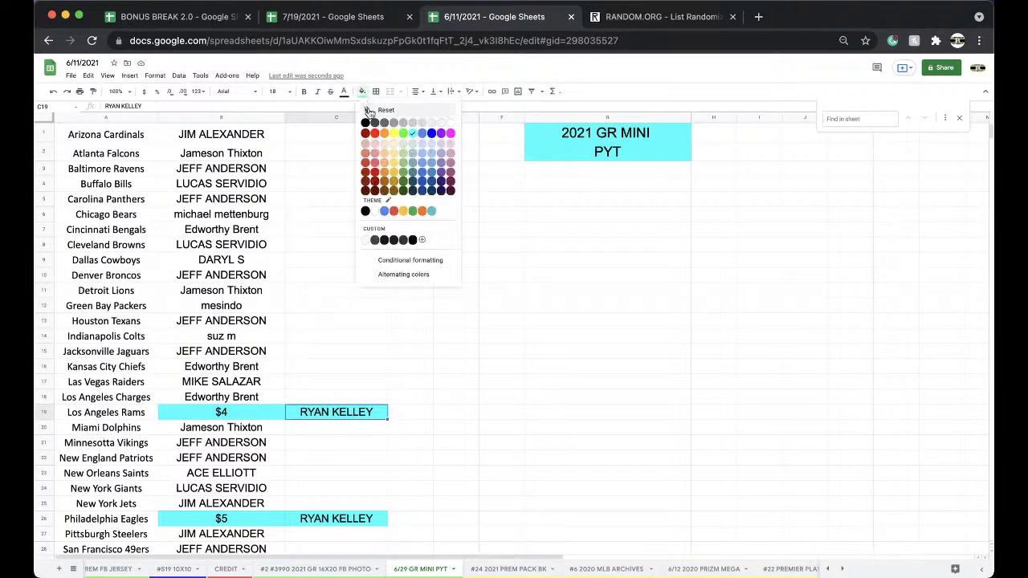
{"action": "left_click", "coordinate": [383, 110]}
{"action": "key", "text": "ctrl+c"}
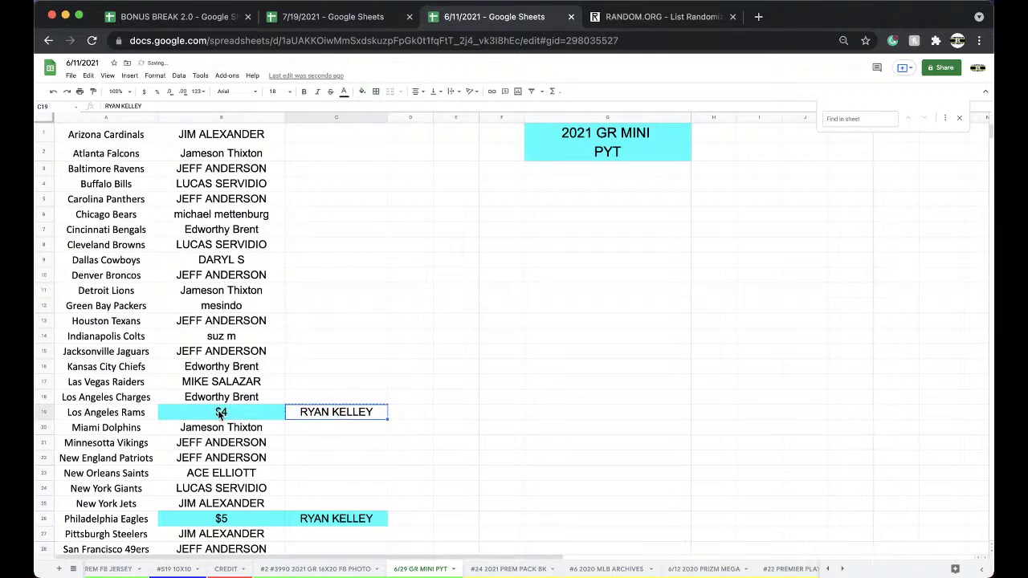
{"action": "left_click", "coordinate": [222, 414]}
{"action": "key", "text": "ctrl+v"}
{"action": "left_click", "coordinate": [231, 520]}
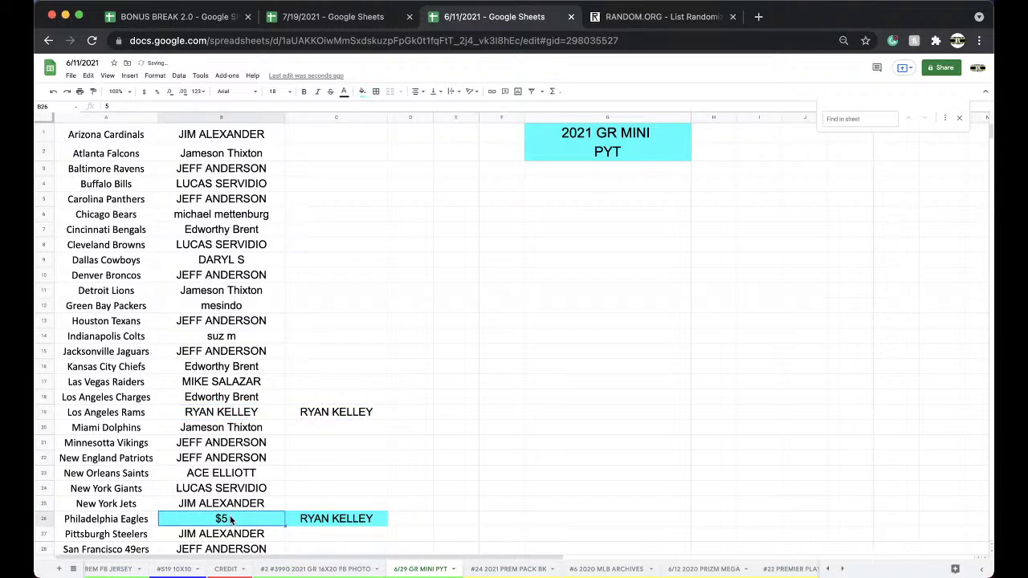
{"action": "key", "text": "ctrl+v"}
Step: Remove the cyan fill and note text from C18:C26, then go back to the 16X20 photo sheet
{"action": "left_click_drag", "start_coordinate": [321, 518], "coordinate": [333, 404]}
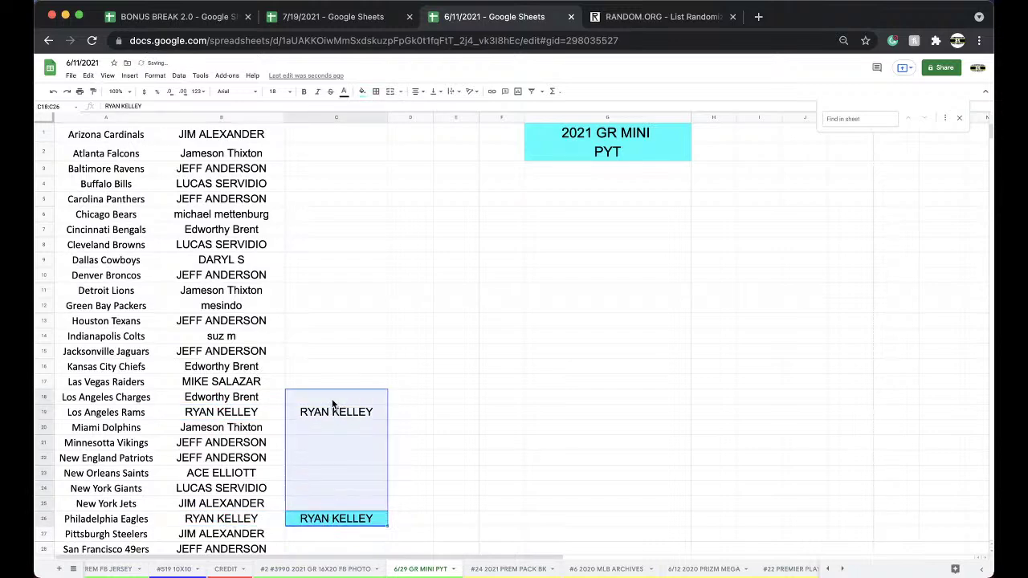
{"action": "left_click", "coordinate": [362, 92]}
{"action": "left_click", "coordinate": [371, 109]}
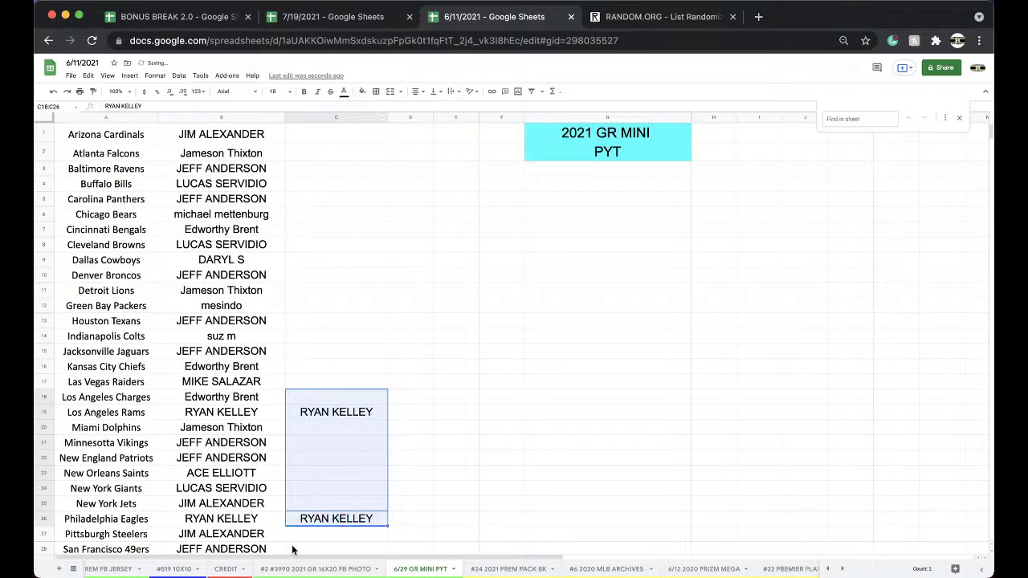
{"action": "key", "text": "Delete"}
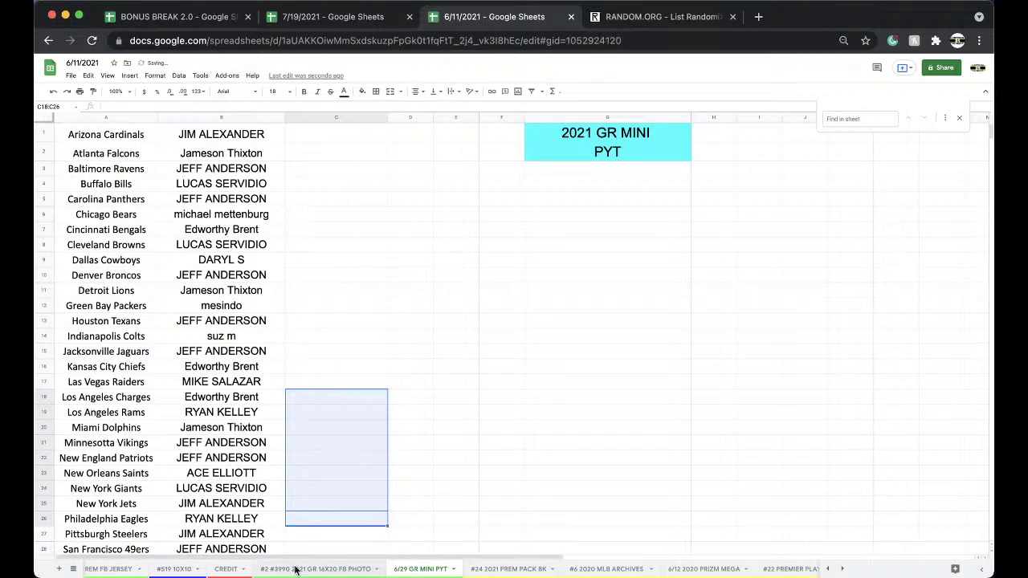
{"action": "left_click", "coordinate": [299, 567]}
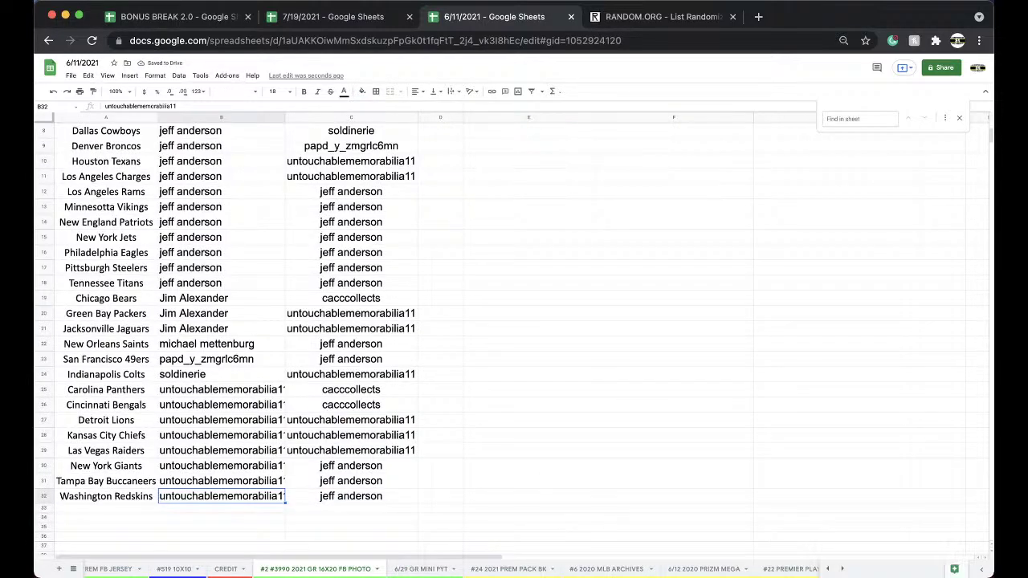
{"action": "scroll", "coordinate": [452, 262], "scroll_direction": "up", "scroll_amount": 2}
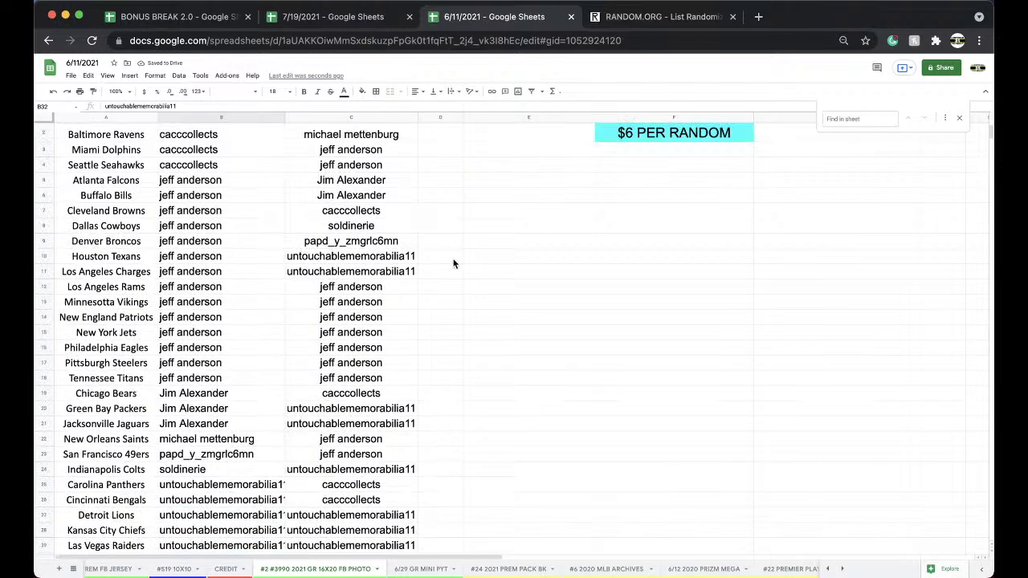
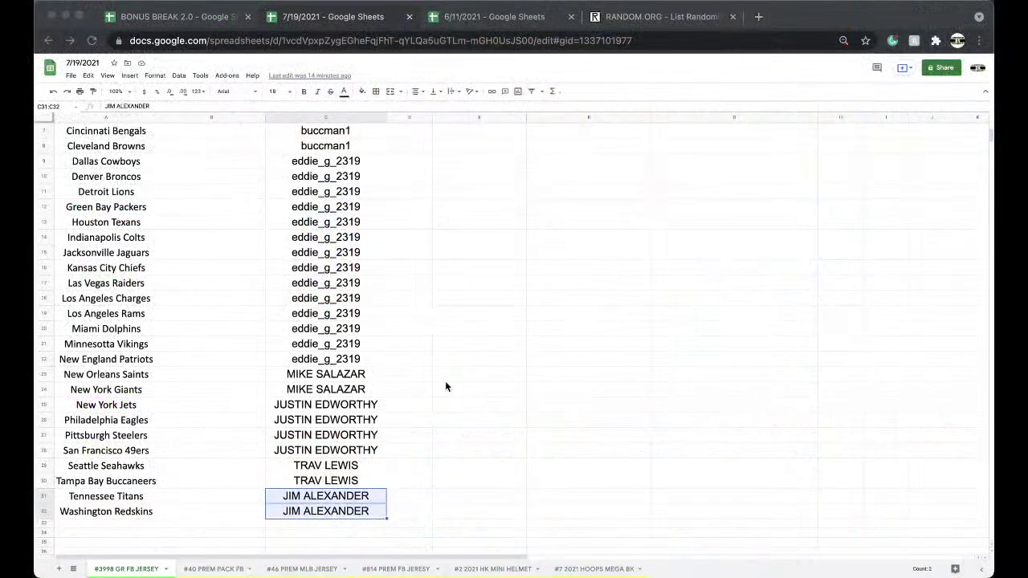
Step: Select the 32 buyer entries in C1:C32 and copy them
{"action": "scroll", "coordinate": [408, 378], "scroll_direction": "up", "scroll_amount": 2}
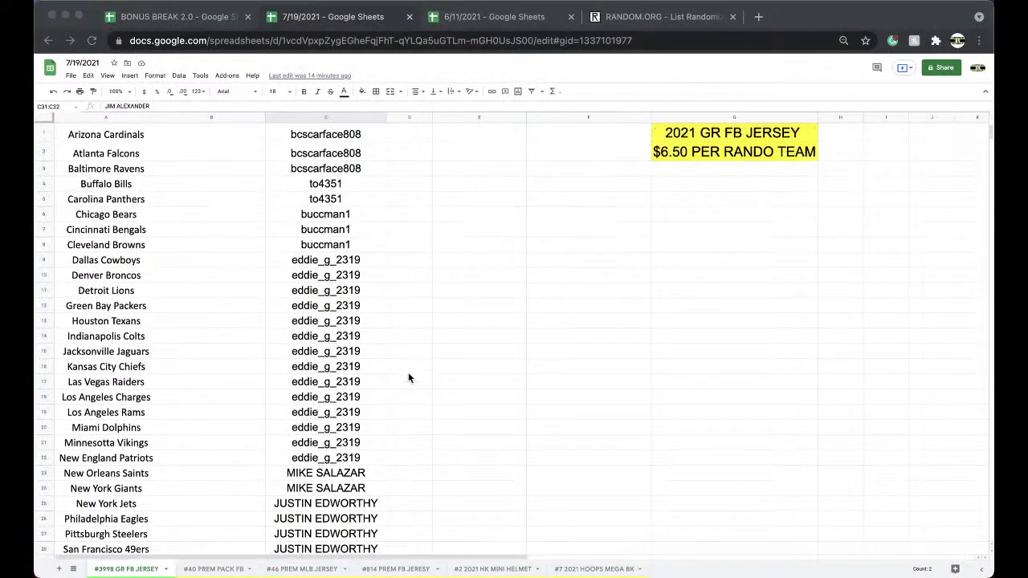
{"action": "scroll", "coordinate": [408, 378], "scroll_direction": "down", "scroll_amount": 6}
{"action": "scroll", "coordinate": [350, 358], "scroll_direction": "up", "scroll_amount": 6}
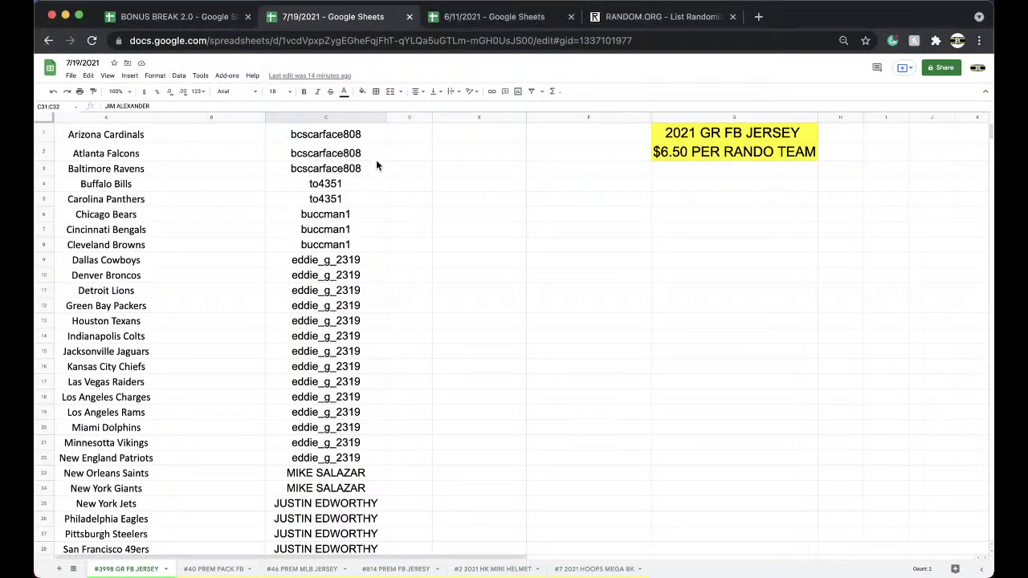
{"action": "left_click", "coordinate": [337, 136]}
{"action": "left_click_drag", "start_coordinate": [329, 163], "coordinate": [370, 246]}
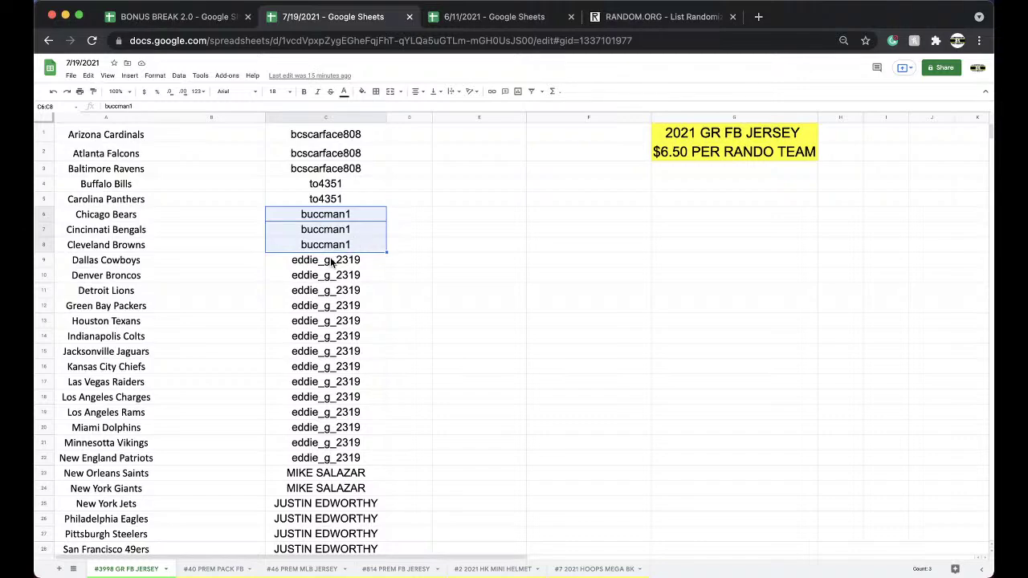
{"action": "left_click", "coordinate": [325, 265]}
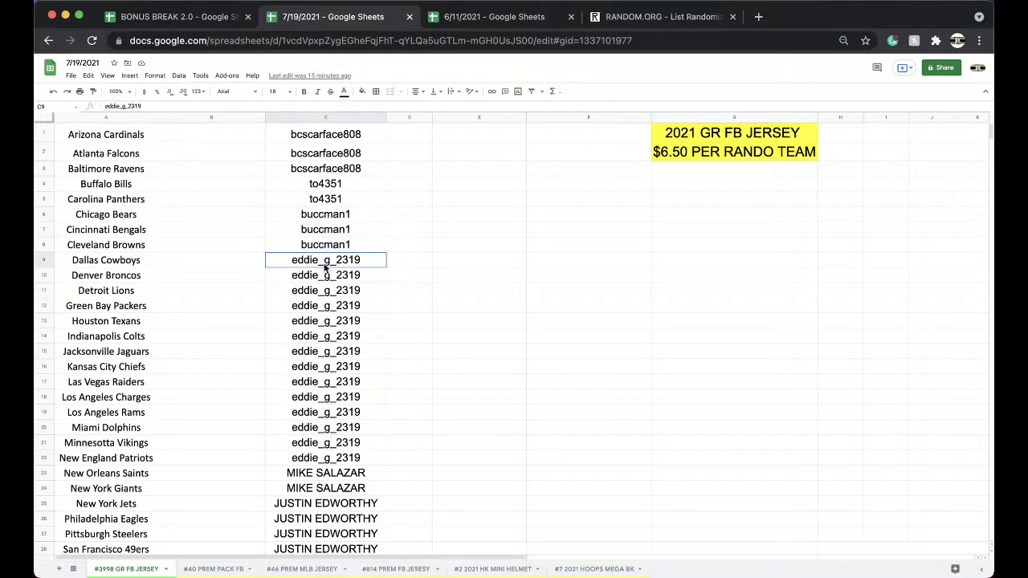
{"action": "left_click_drag", "start_coordinate": [325, 267], "coordinate": [338, 458]}
{"action": "scroll", "coordinate": [341, 426], "scroll_direction": "down", "scroll_amount": 3}
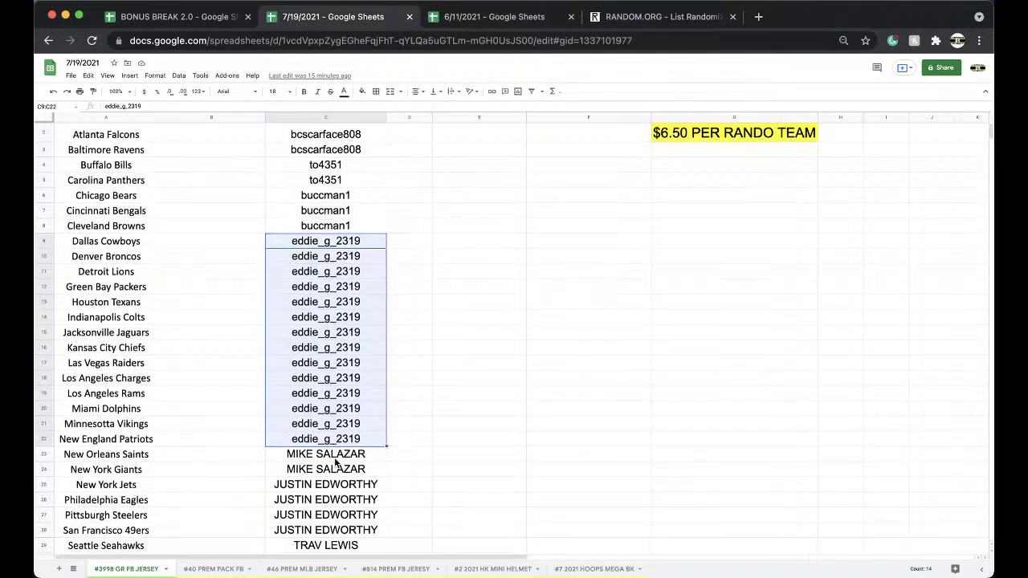
{"action": "scroll", "coordinate": [341, 419], "scroll_direction": "down", "scroll_amount": 3}
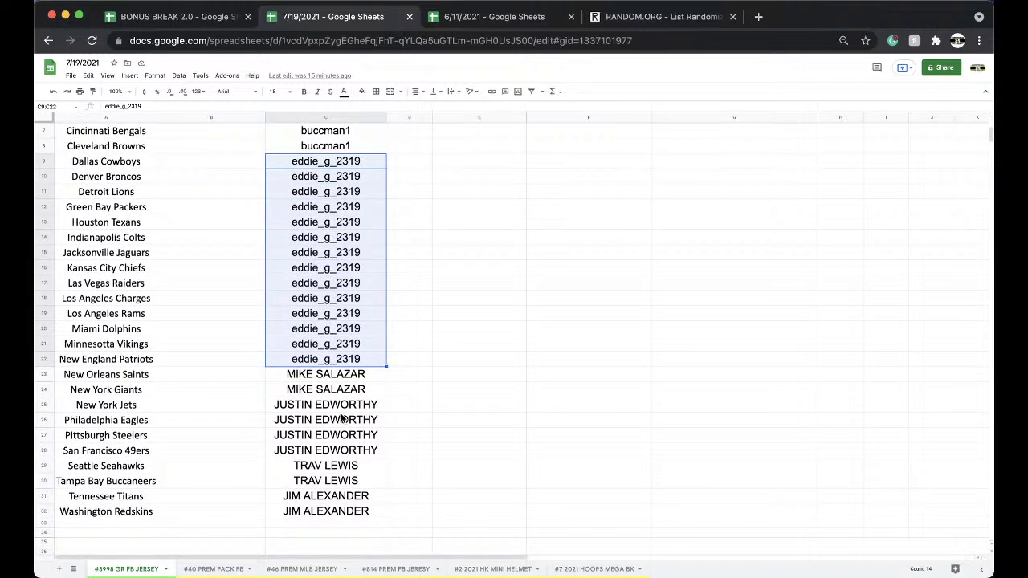
{"action": "left_click_drag", "start_coordinate": [330, 511], "coordinate": [312, 138]}
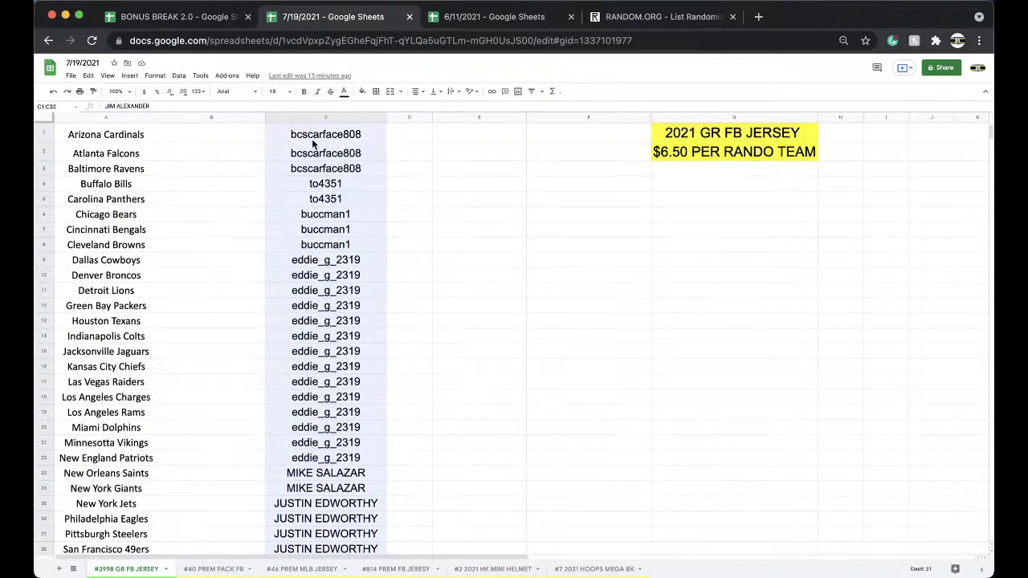
{"action": "key", "text": "super+c"}
Step: Load a fresh List Randomizer form, paste the 32 buyer entries and randomize them
{"action": "left_click", "coordinate": [618, 18]}
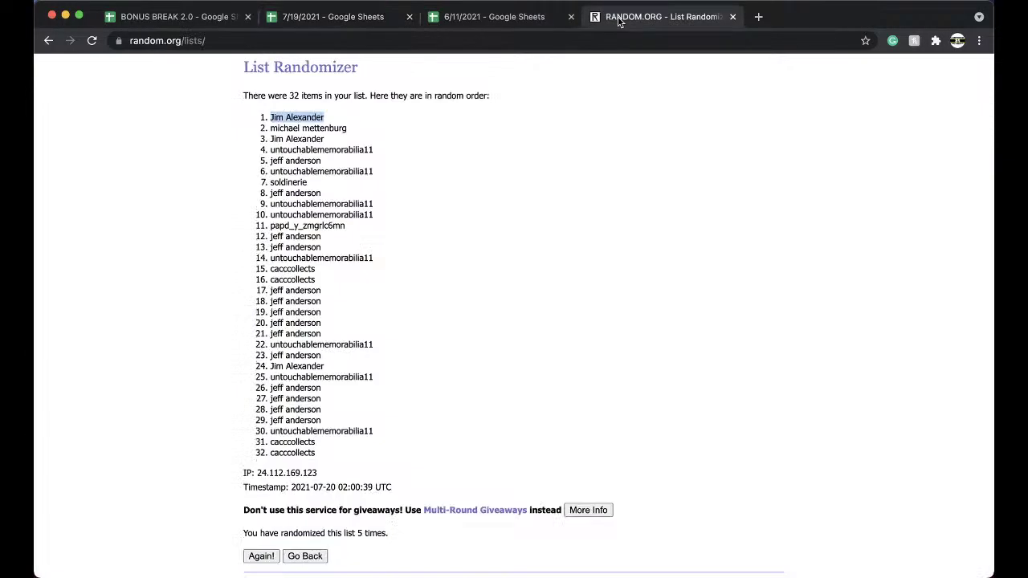
{"action": "left_click_drag", "start_coordinate": [618, 17], "coordinate": [455, 18]}
{"action": "key", "text": "super+l"}
{"action": "key", "text": "Return"}
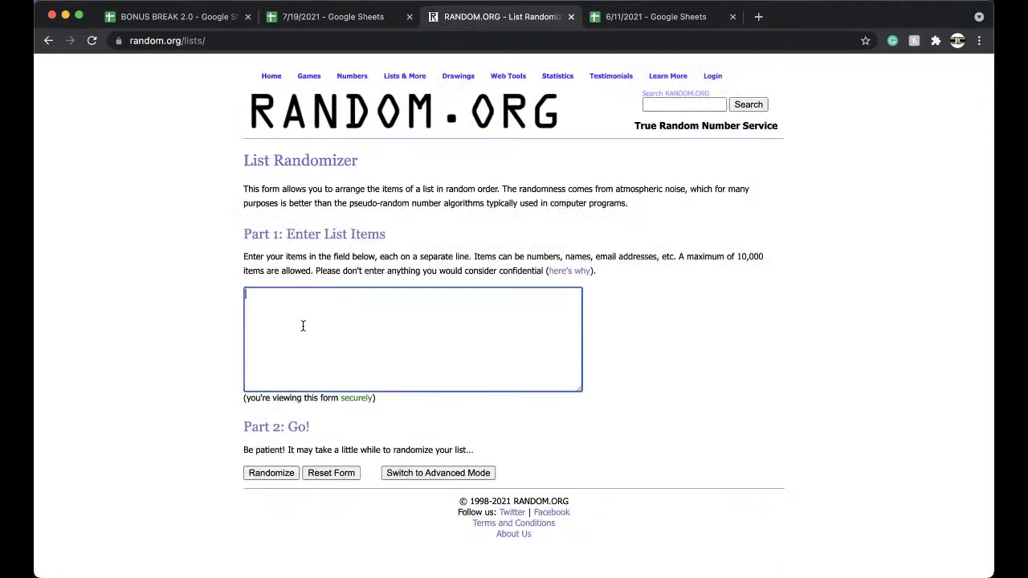
{"action": "key", "text": "super+v"}
{"action": "left_click", "coordinate": [272, 472]}
Step: Reshuffle the buyer list five more times with Again!
{"action": "scroll", "coordinate": [270, 474], "scroll_direction": "down", "scroll_amount": 1}
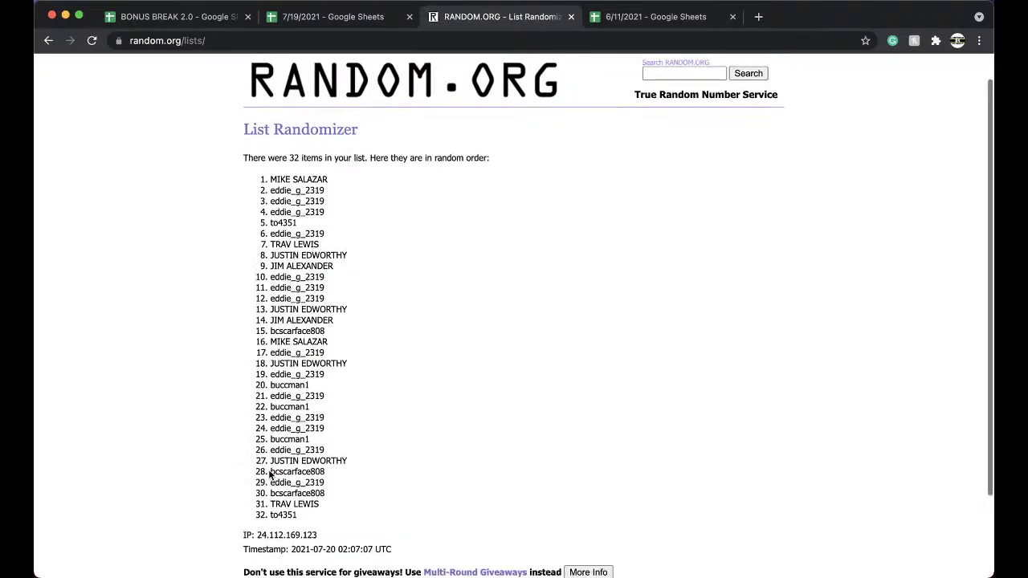
{"action": "scroll", "coordinate": [271, 475], "scroll_direction": "down", "scroll_amount": 3}
{"action": "left_click", "coordinate": [260, 494]}
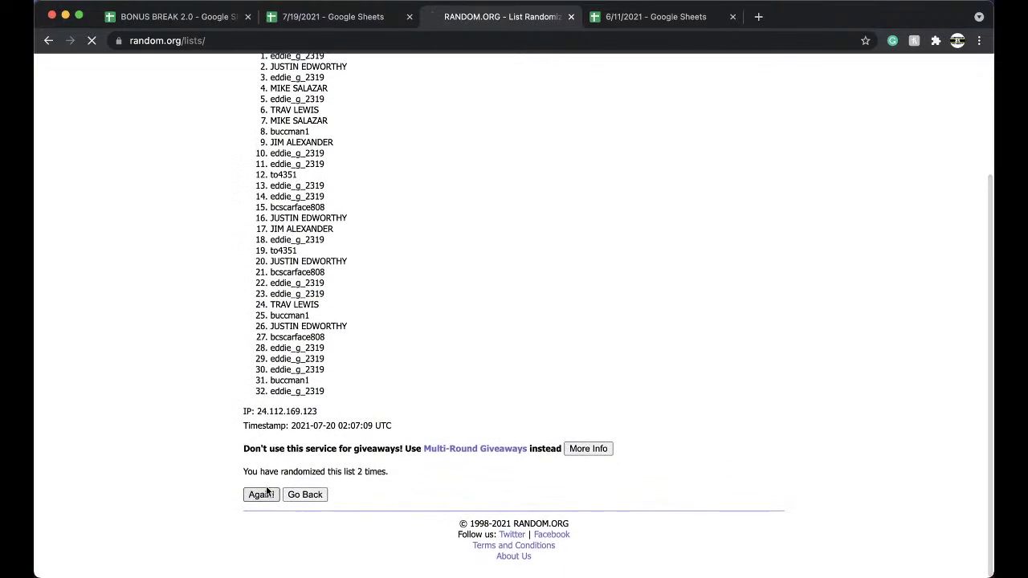
{"action": "left_click", "coordinate": [262, 495]}
{"action": "left_click", "coordinate": [261, 495]}
{"action": "left_click", "coordinate": [262, 495]}
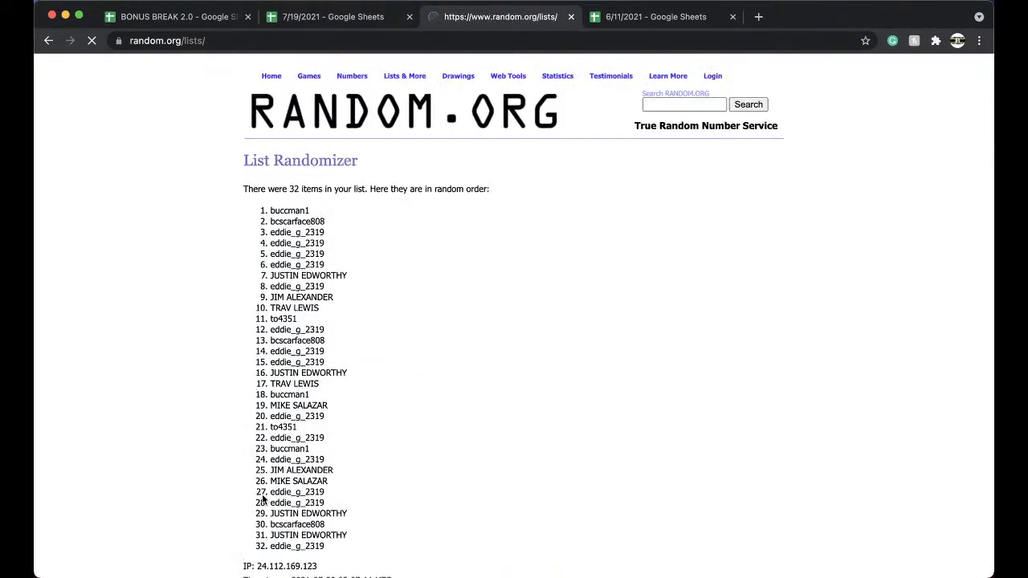
{"action": "scroll", "coordinate": [262, 494], "scroll_direction": "down", "scroll_amount": 3}
{"action": "left_click", "coordinate": [261, 492]}
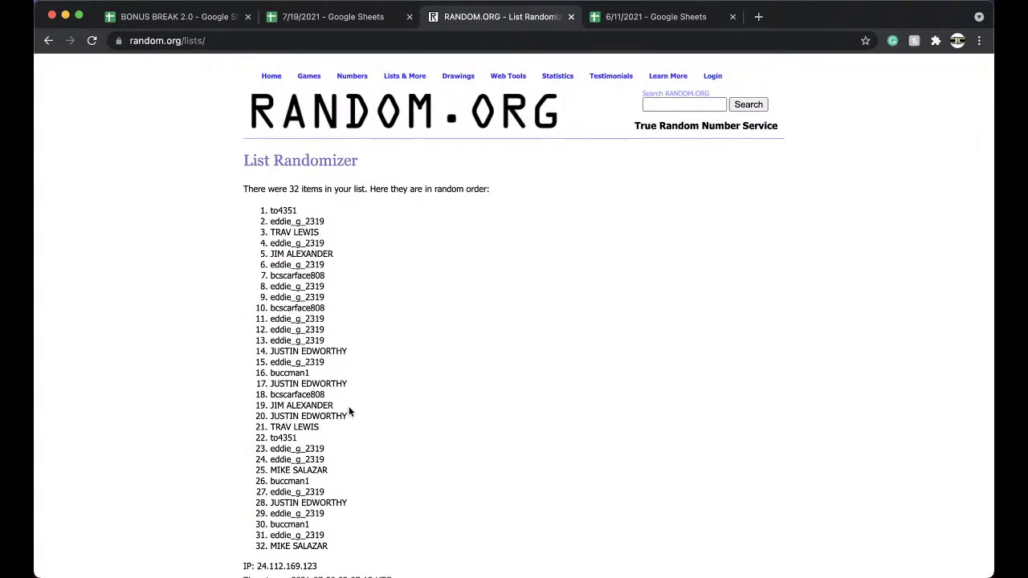
Step: Select the final shuffled list of 32 names and return to the 7/19/2021 spreadsheet
{"action": "left_click_drag", "start_coordinate": [270, 210], "coordinate": [347, 547]}
{"action": "scroll", "coordinate": [349, 550], "scroll_direction": "down", "scroll_amount": 3}
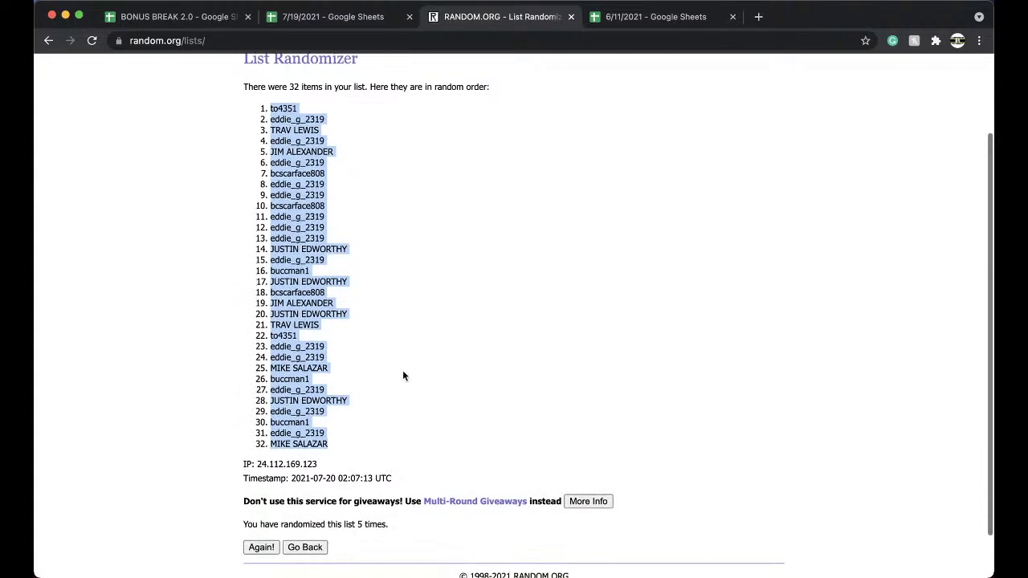
{"action": "left_click", "coordinate": [332, 16]}
Step: Paste the randomized names into column B from B1 and sort the sheet A→Z by column B
{"action": "left_click", "coordinate": [210, 135]}
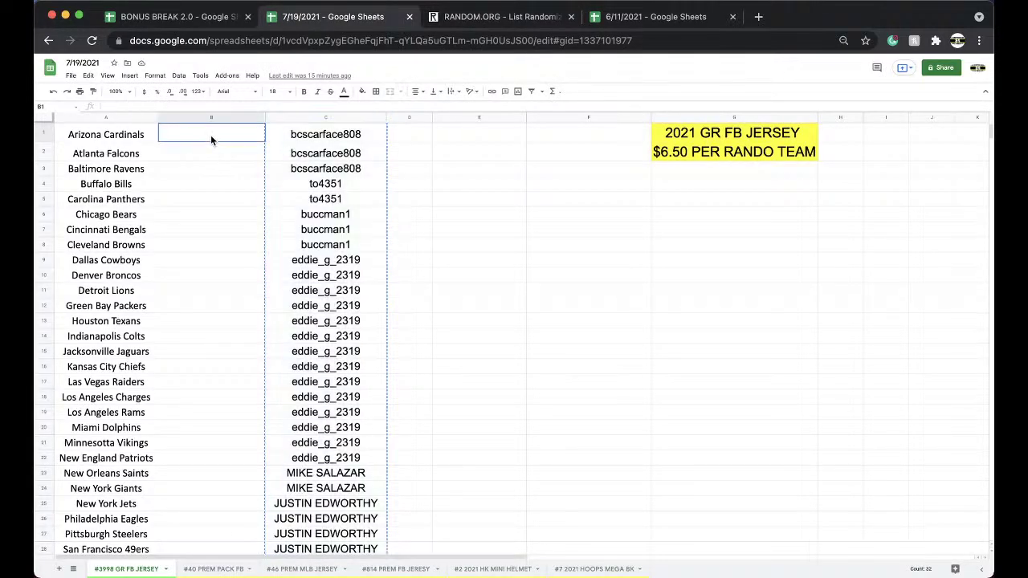
{"action": "key", "text": "super+v"}
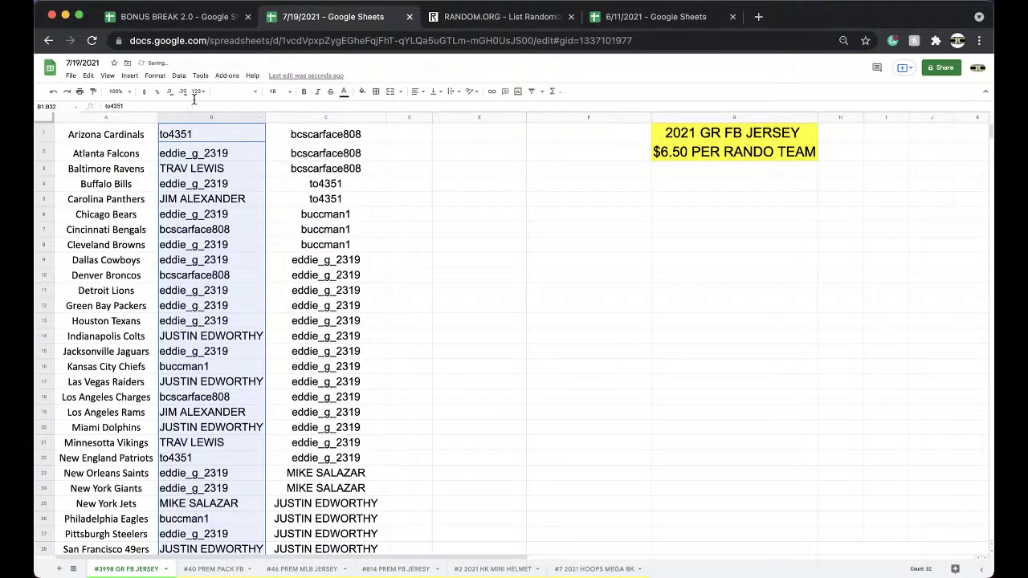
{"action": "left_click", "coordinate": [178, 76]}
{"action": "left_click", "coordinate": [200, 89]}
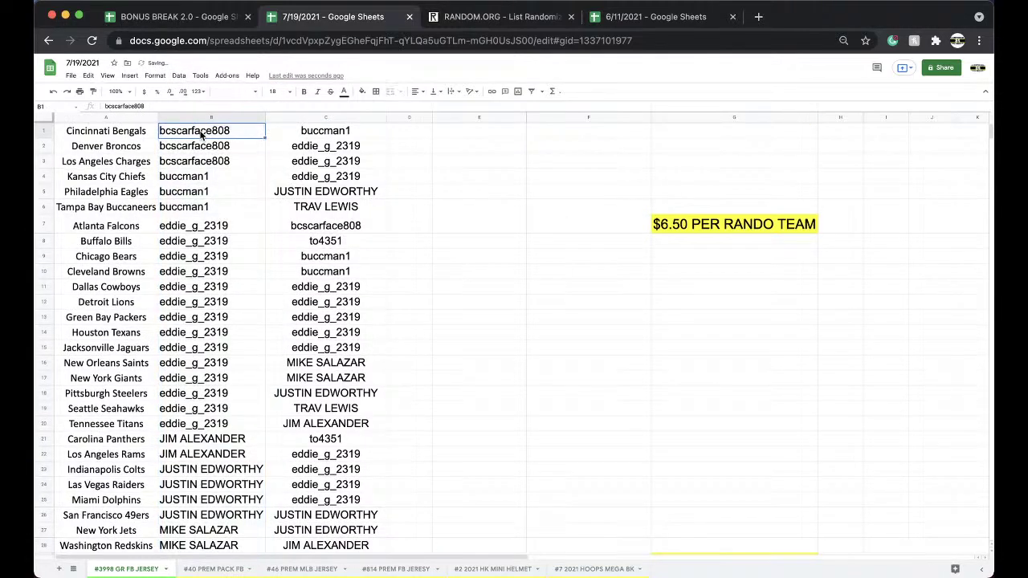
Step: Step down column B's team–buyer pairings to the Arizona Cardinals entry
{"action": "key", "text": "Down"}
{"action": "key", "text": "Down"}
{"action": "key", "text": "Down"}
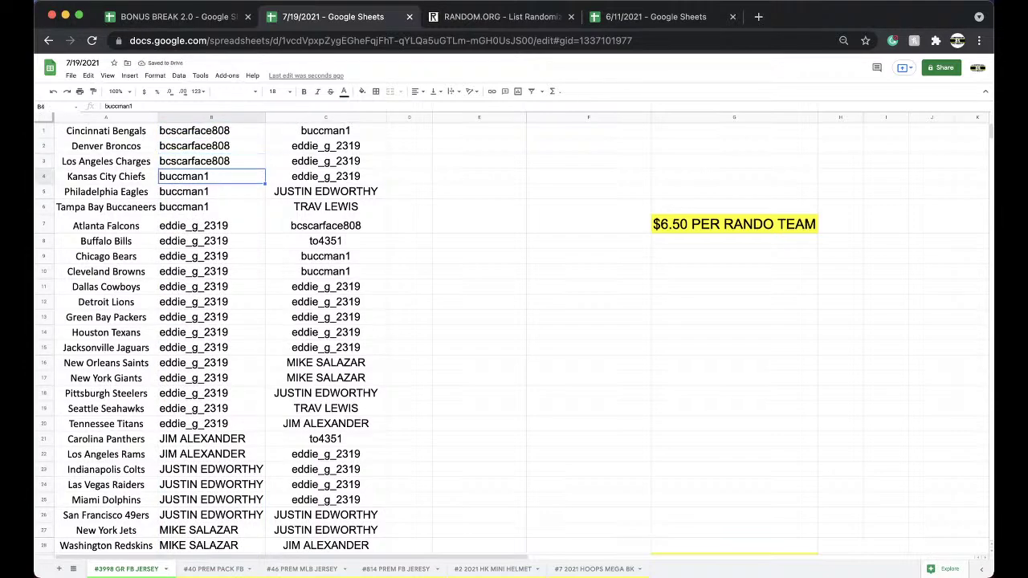
{"action": "key", "text": "Down"}
{"action": "key", "text": "Down"}
{"action": "key", "text": "Down"}
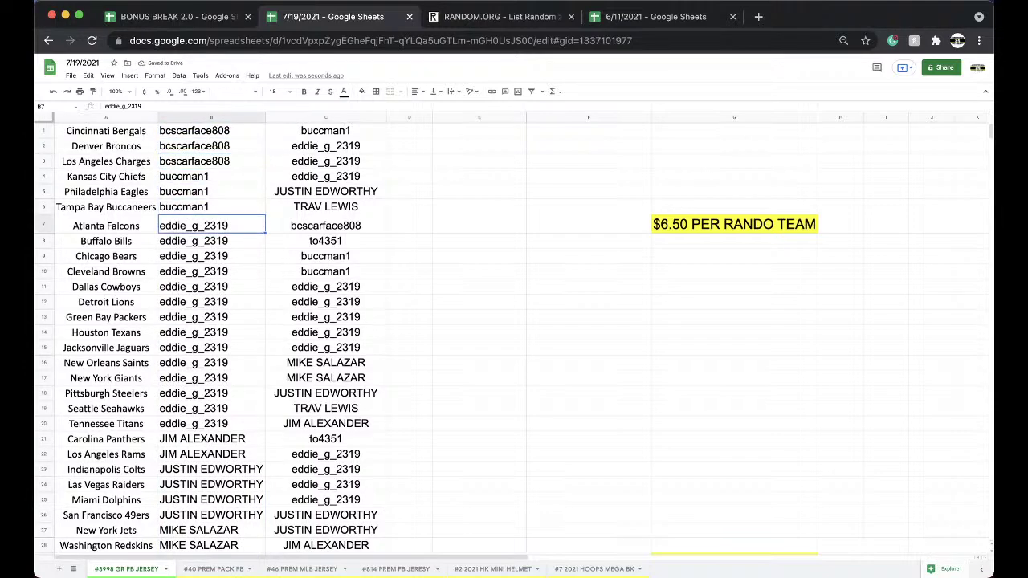
{"action": "key", "text": "Down"}
{"action": "key", "text": "Down"}
{"action": "key", "text": "Down"}
{"action": "key", "text": "Down"}
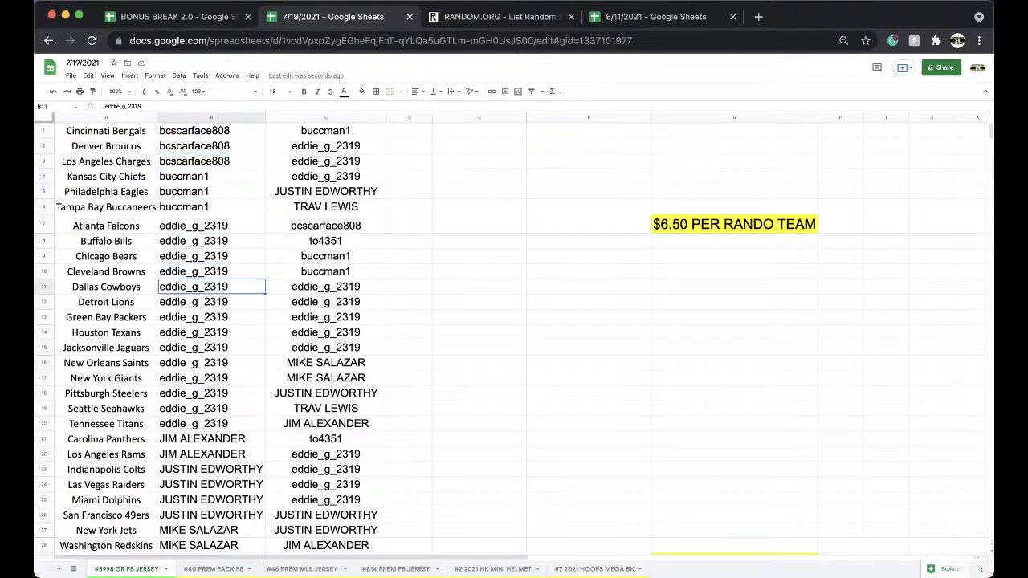
{"action": "key", "text": "Down"}
{"action": "key", "text": "Down"}
{"action": "key", "text": "Down"}
{"action": "key", "text": "Down"}
{"action": "key", "text": "Down"}
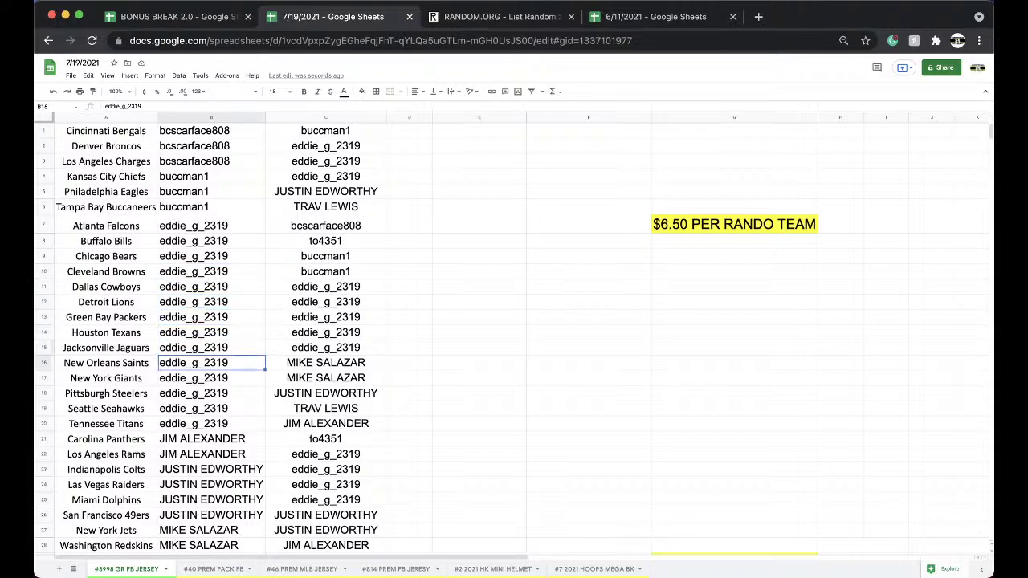
{"action": "key", "text": "Down"}
{"action": "key", "text": "Down"}
{"action": "key", "text": "Down"}
{"action": "key", "text": "Down"}
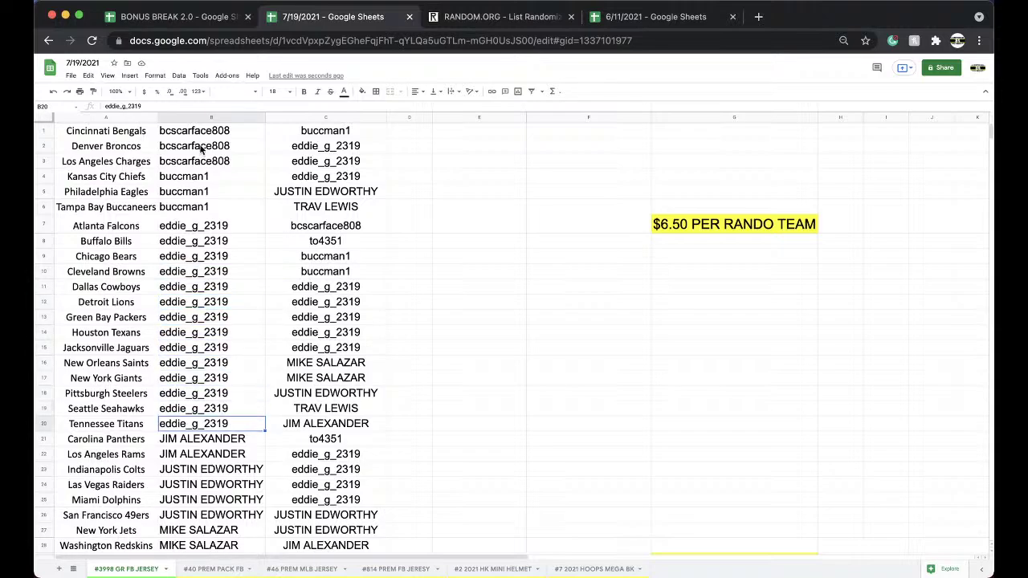
{"action": "scroll", "coordinate": [201, 150], "scroll_direction": "down", "scroll_amount": 3}
{"action": "key", "text": "Down"}
{"action": "key", "text": "Down"}
{"action": "key", "text": "Down"}
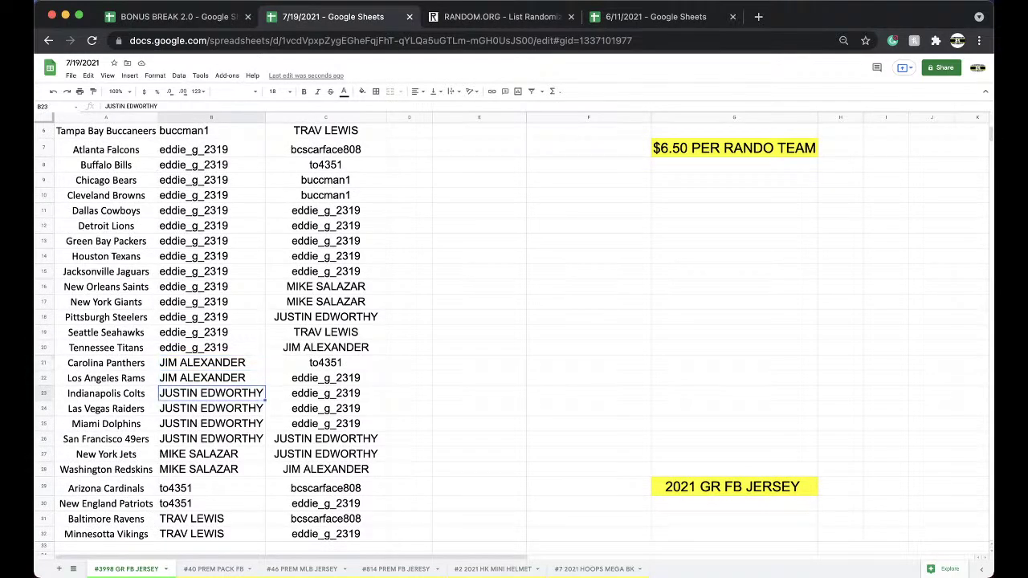
{"action": "key", "text": "Down"}
{"action": "key", "text": "Down"}
{"action": "key", "text": "Down"}
{"action": "key", "text": "Down"}
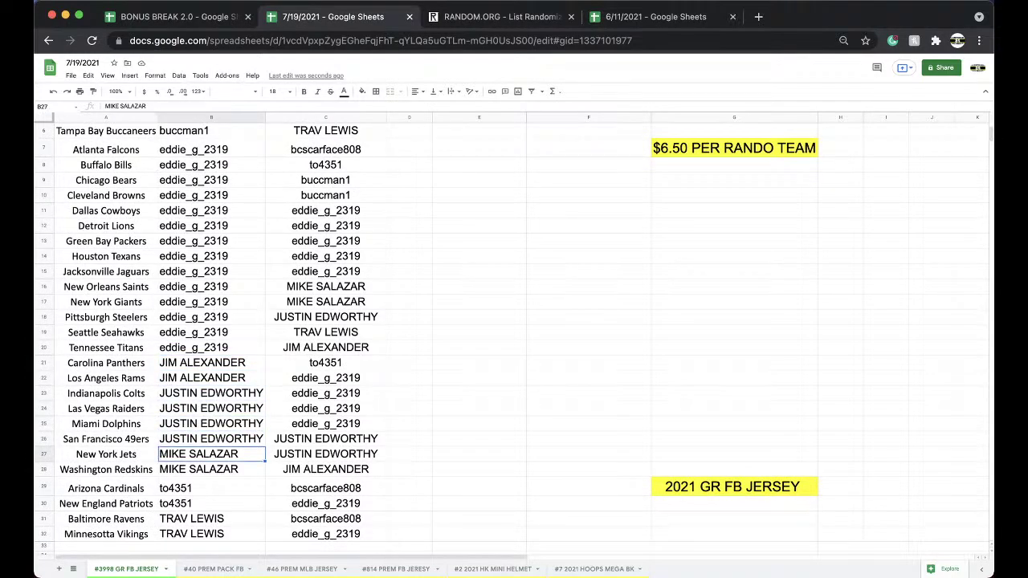
{"action": "scroll", "coordinate": [204, 221], "scroll_direction": "down", "scroll_amount": 1}
{"action": "key", "text": "Down"}
{"action": "key", "text": "Down"}
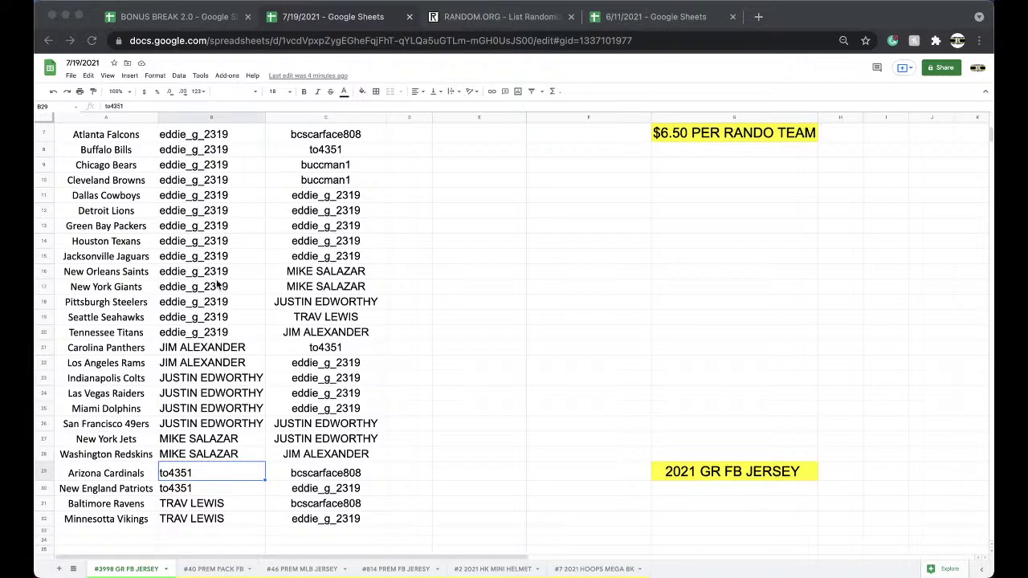
Step: Highlight the Chicago Bears winner in cell B9 cyan
{"action": "left_click", "coordinate": [233, 165]}
{"action": "left_click", "coordinate": [362, 91]}
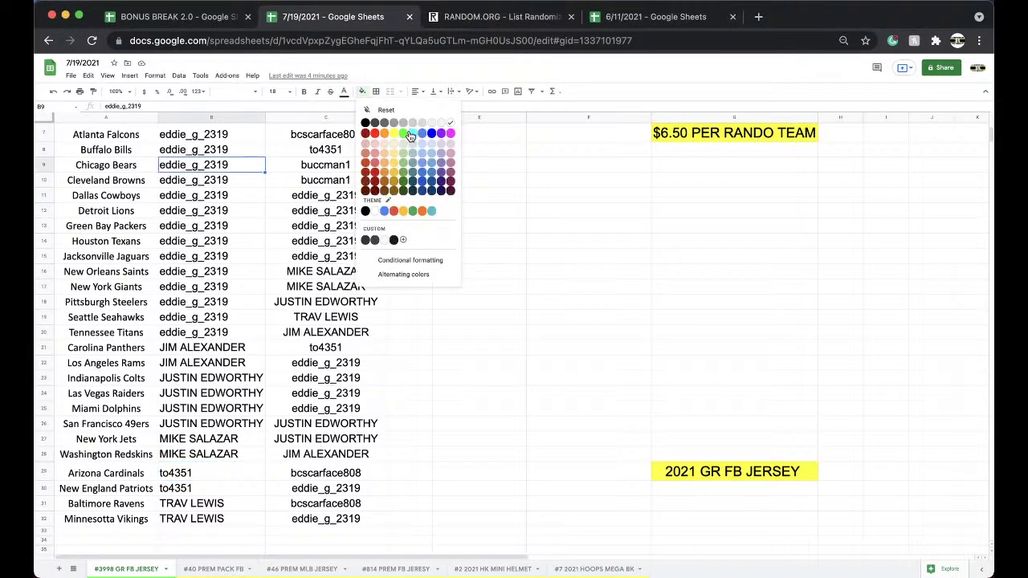
{"action": "left_click", "coordinate": [411, 132]}
{"action": "scroll", "coordinate": [265, 401], "scroll_direction": "up", "scroll_amount": 3}
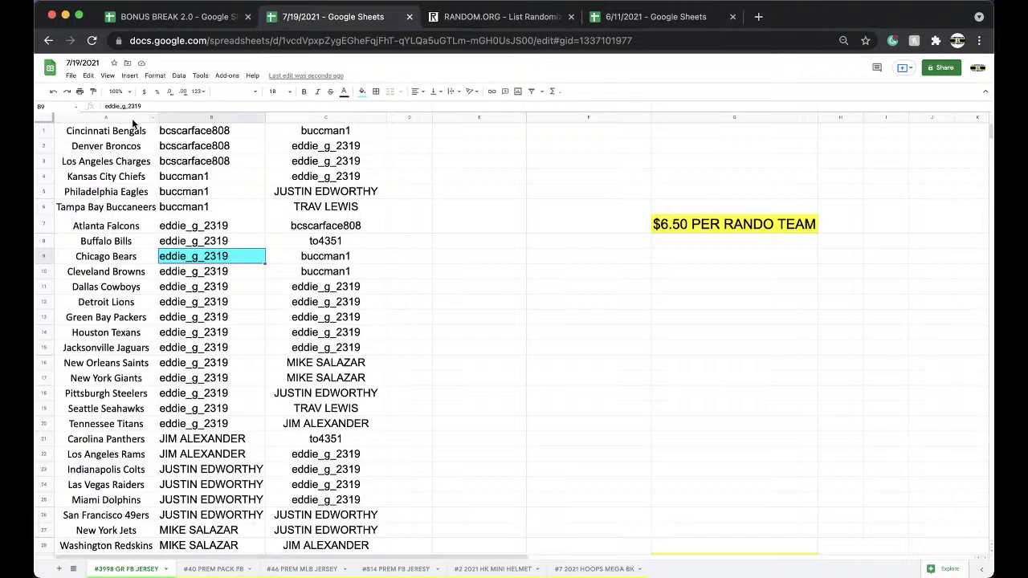
Step: Re-sort the sheet A→Z by team in column A and copy column C's buyer names
{"action": "left_click", "coordinate": [97, 117]}
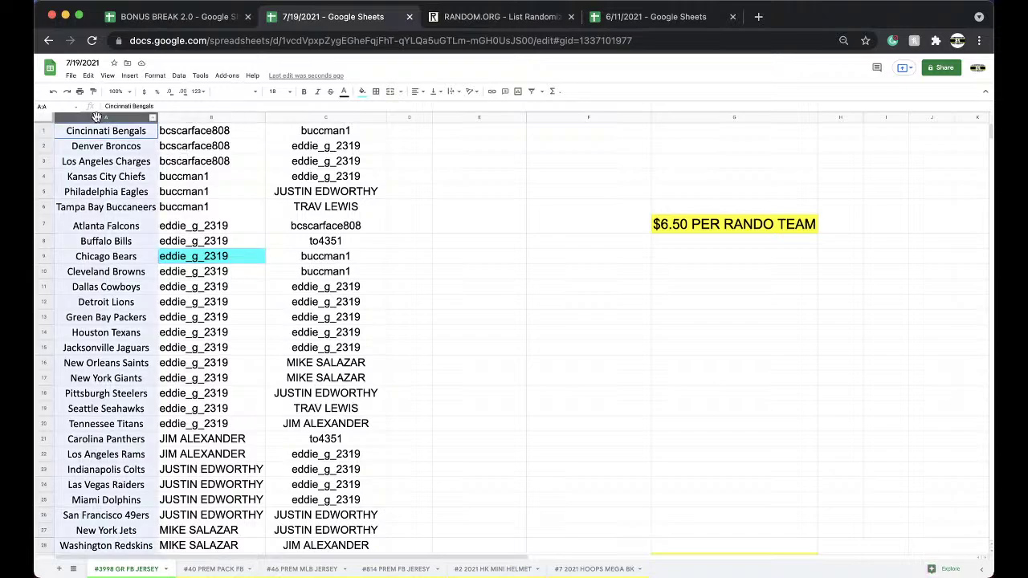
{"action": "left_click", "coordinate": [178, 76]}
{"action": "left_click", "coordinate": [200, 93]}
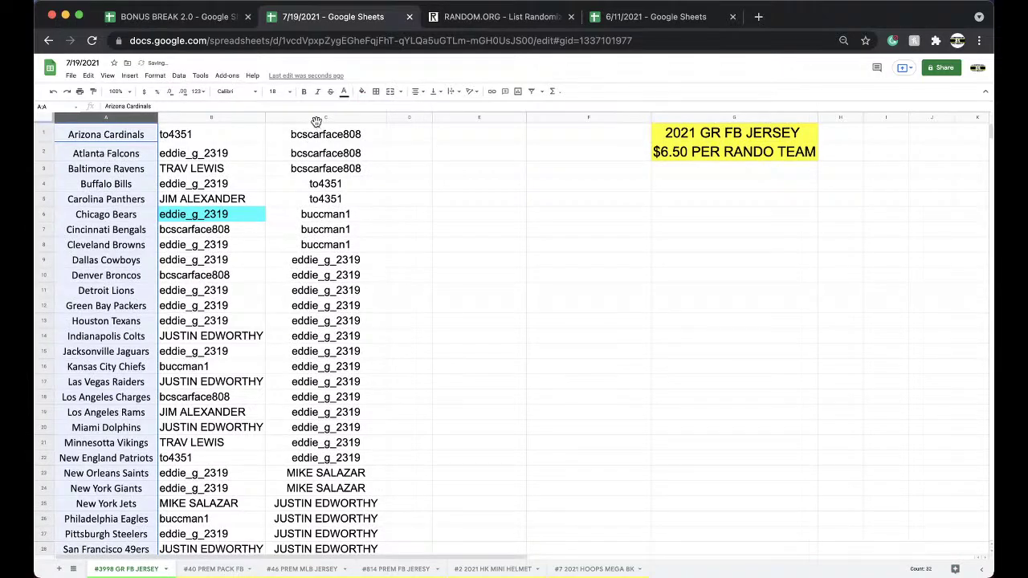
{"action": "left_click", "coordinate": [321, 117]}
{"action": "scroll", "coordinate": [321, 321], "scroll_direction": "down", "scroll_amount": 3}
{"action": "scroll", "coordinate": [322, 321], "scroll_direction": "up", "scroll_amount": 3}
{"action": "key", "text": "ctrl+c"}
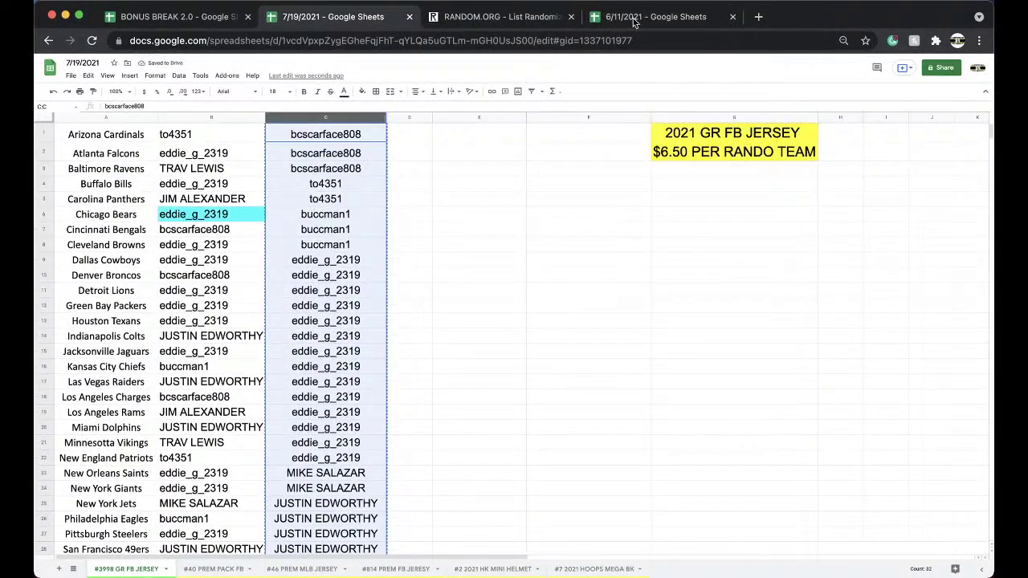
Step: Reload the RANDOM.ORG List Randomizer to get an empty form
{"action": "left_click", "coordinate": [502, 16]}
{"action": "key", "text": "super+l"}
{"action": "key", "text": "Return"}
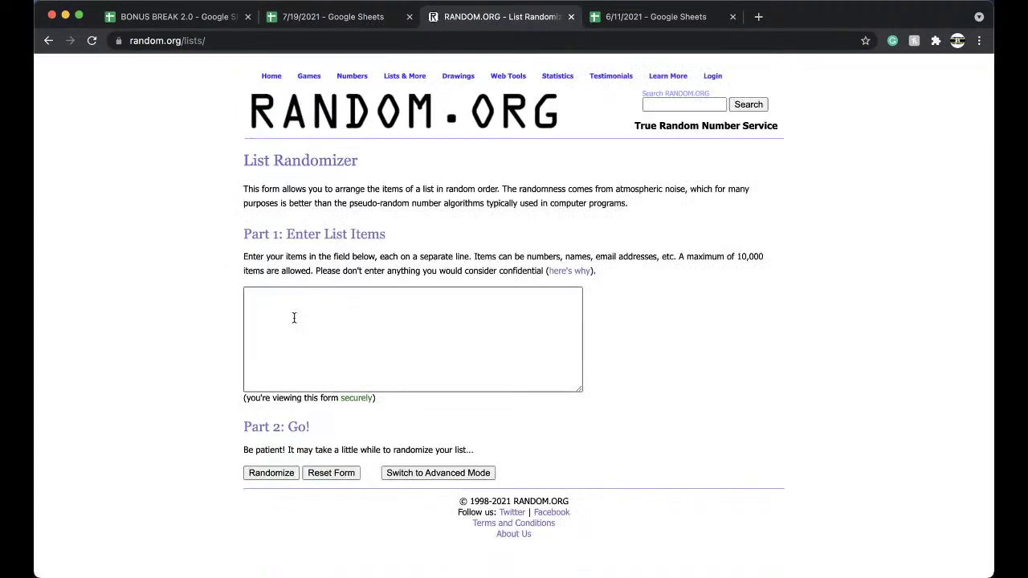
Step: Paste the 32 copied buyer names into the List Randomizer and randomize them
{"action": "left_click", "coordinate": [294, 318]}
{"action": "key", "text": "super+v"}
{"action": "left_click", "coordinate": [283, 474]}
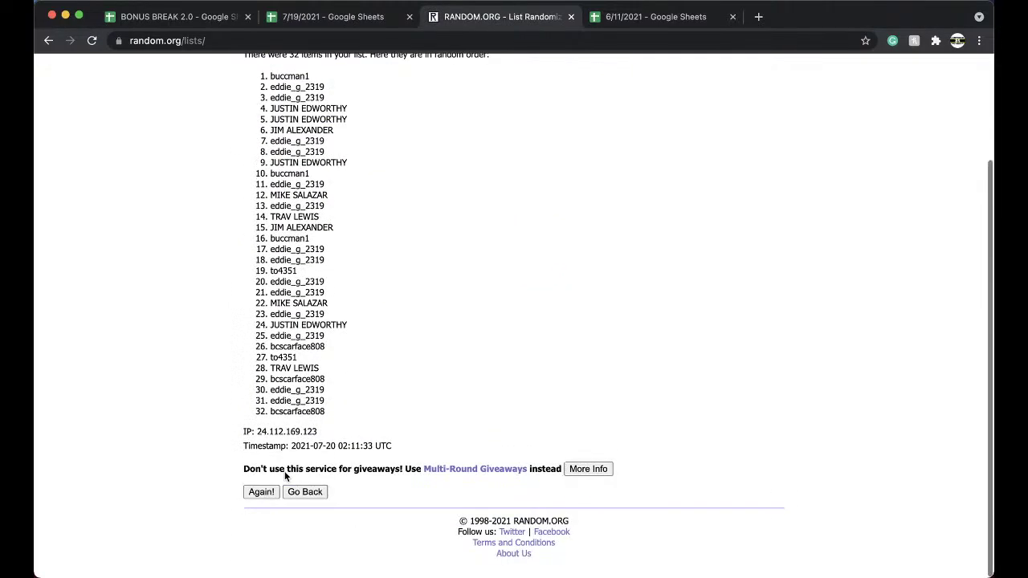
Step: Reshuffle four more times, select the top username, and return to the 7/19/2021 sheet
{"action": "left_click", "coordinate": [260, 492]}
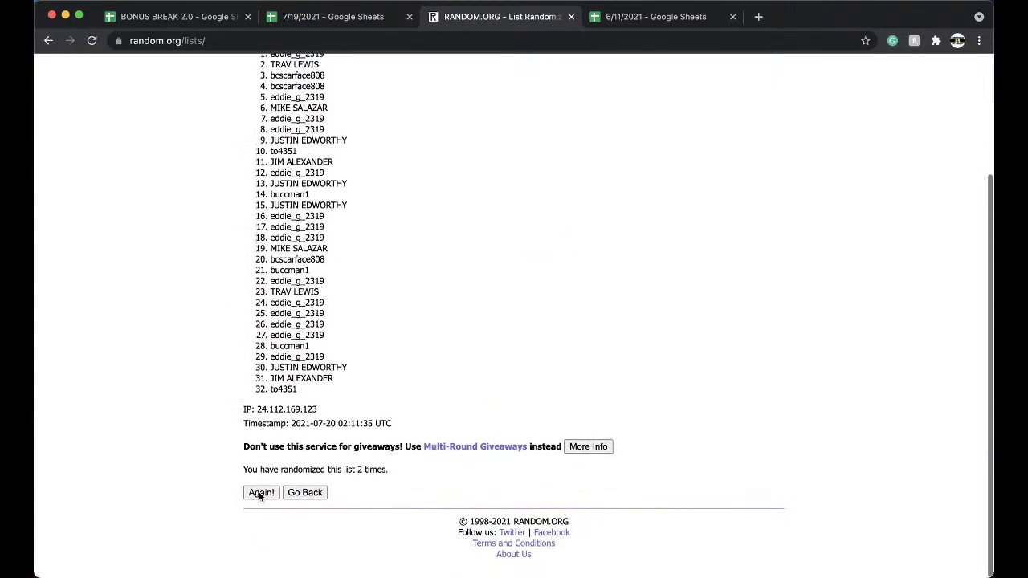
{"action": "left_click", "coordinate": [260, 492]}
{"action": "left_click", "coordinate": [260, 495]}
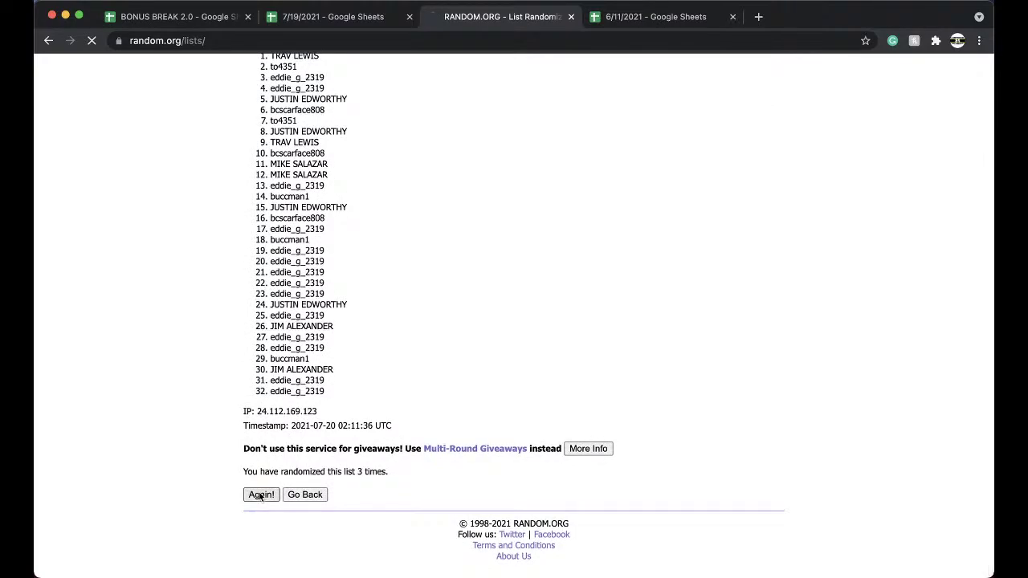
{"action": "left_click", "coordinate": [260, 493]}
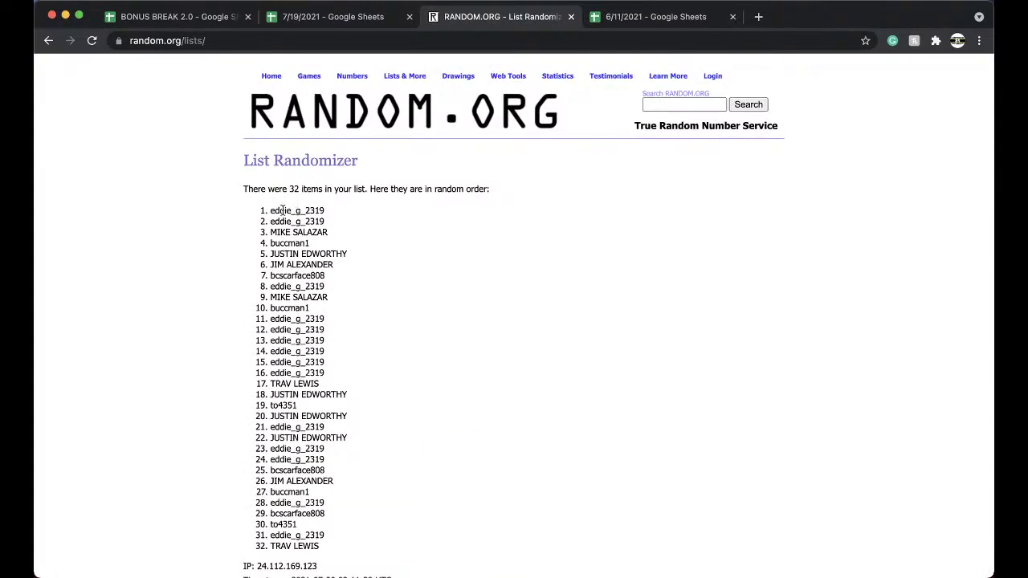
{"action": "double_click", "coordinate": [297, 211]}
{"action": "left_click", "coordinate": [337, 17]}
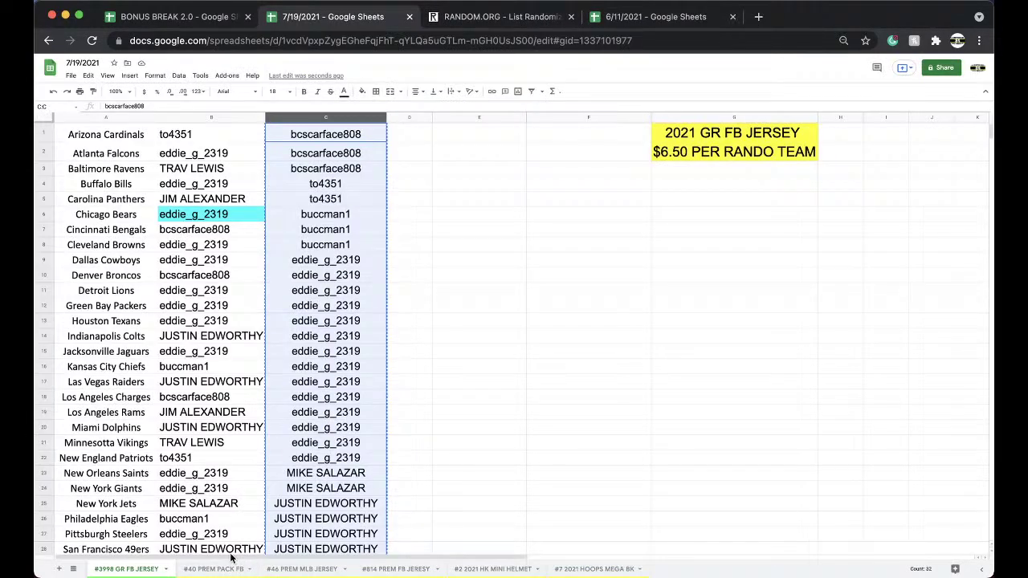
Step: In BONUS BREAK 2.0, paste the winning username into C1 and enter '#3998 GR FB JERSEY' in D1
{"action": "left_click", "coordinate": [176, 17]}
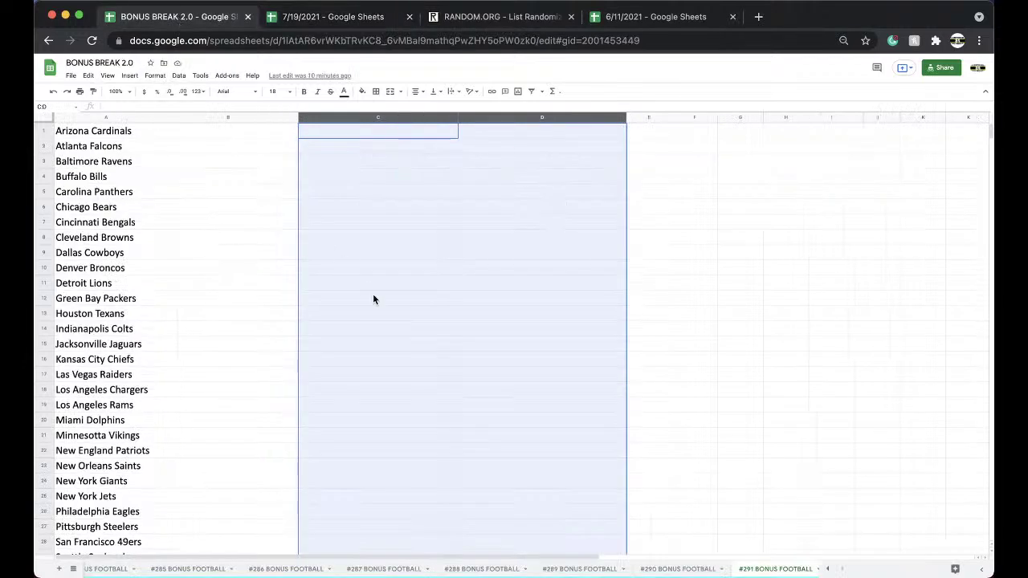
{"action": "left_click", "coordinate": [382, 133]}
{"action": "key", "text": "super+v"}
{"action": "left_click", "coordinate": [469, 162]}
{"action": "left_click", "coordinate": [482, 177]}
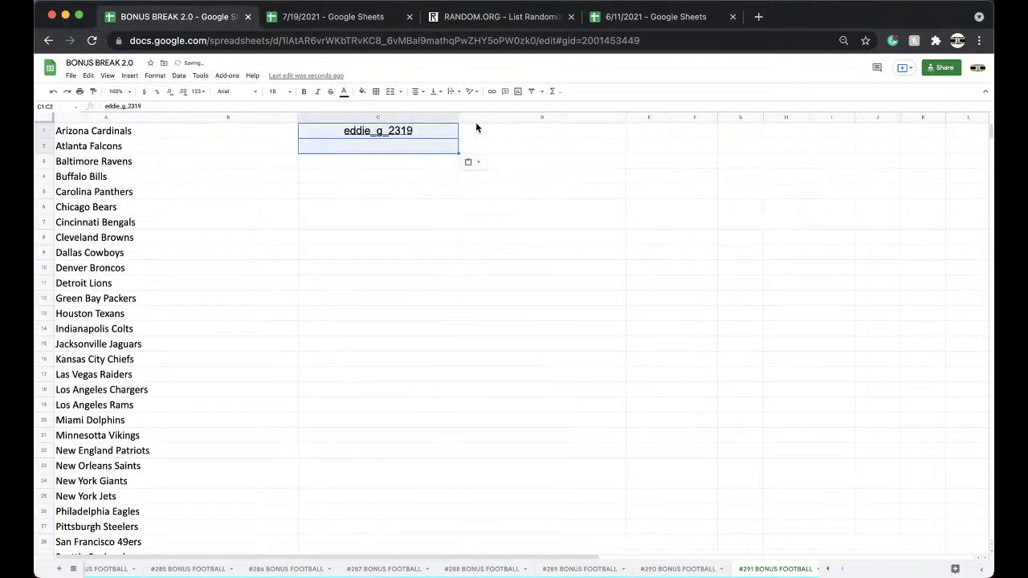
{"action": "left_click", "coordinate": [475, 128]}
{"action": "type", "text": "#3998 G"}
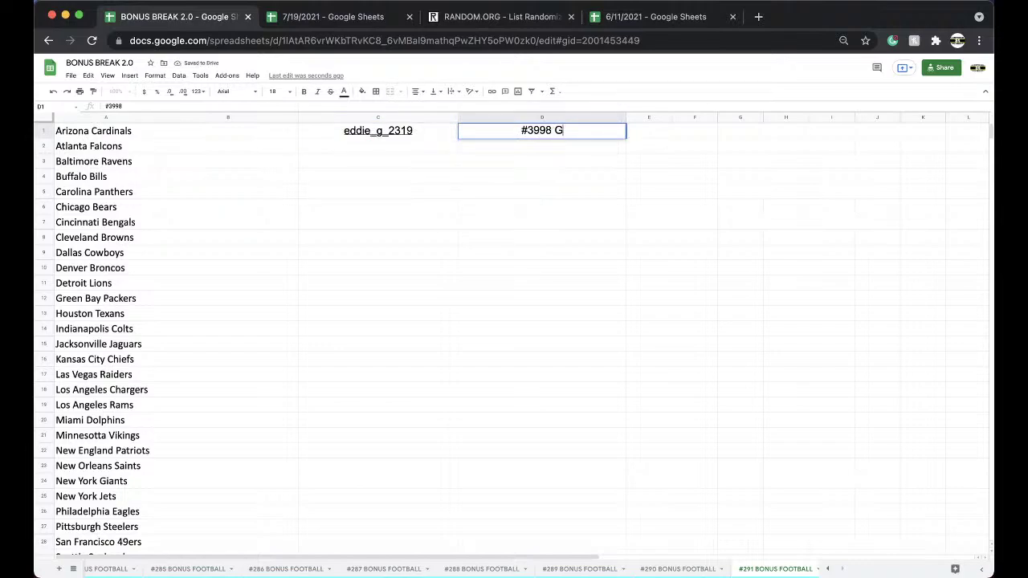
{"action": "type", "text": "R FB JERSEY"}
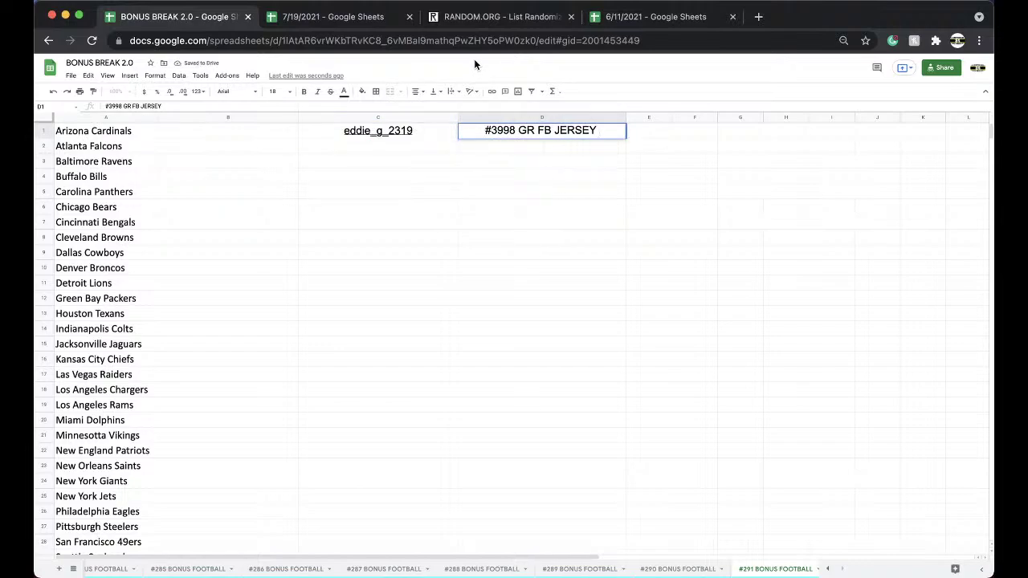
{"action": "left_click", "coordinate": [384, 17]}
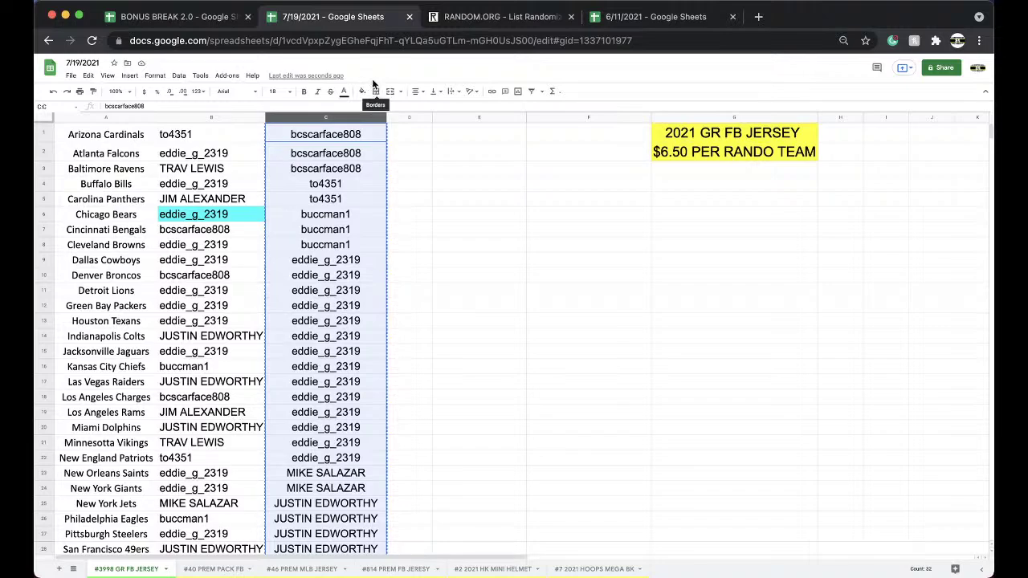
Step: Open the 6/11/2021 spreadsheet and browse its 6/29 GR MINI PYT and #24 2021 PREM PACK BK sheets
{"action": "left_click", "coordinate": [627, 17]}
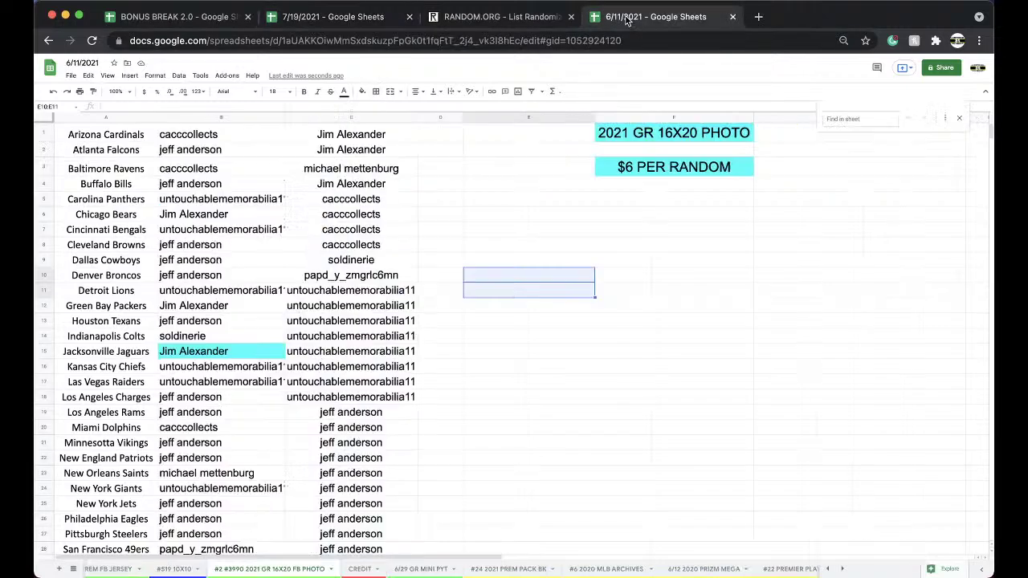
{"action": "left_click", "coordinate": [421, 569]}
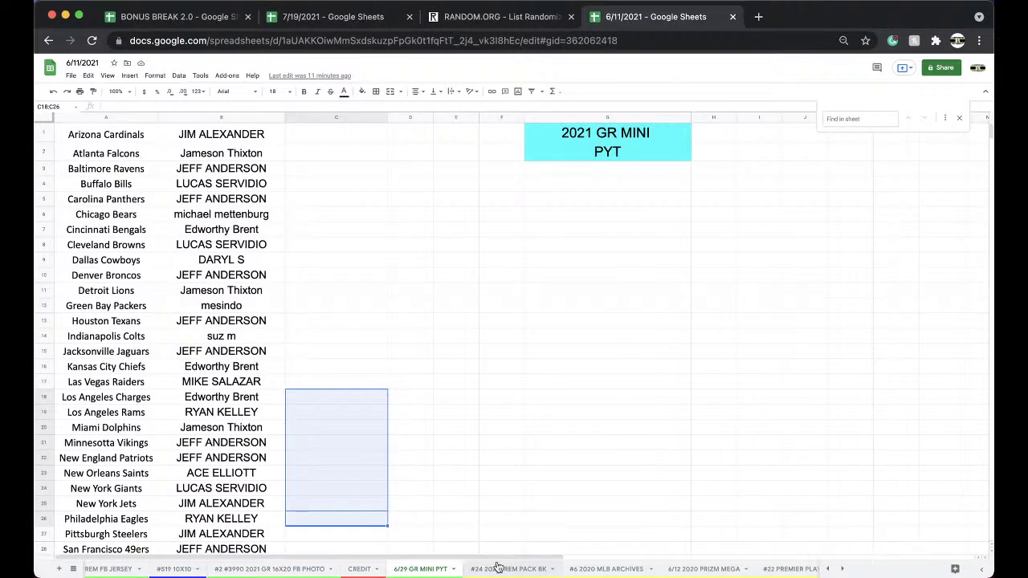
{"action": "left_click", "coordinate": [498, 568]}
{"action": "left_click", "coordinate": [423, 569]}
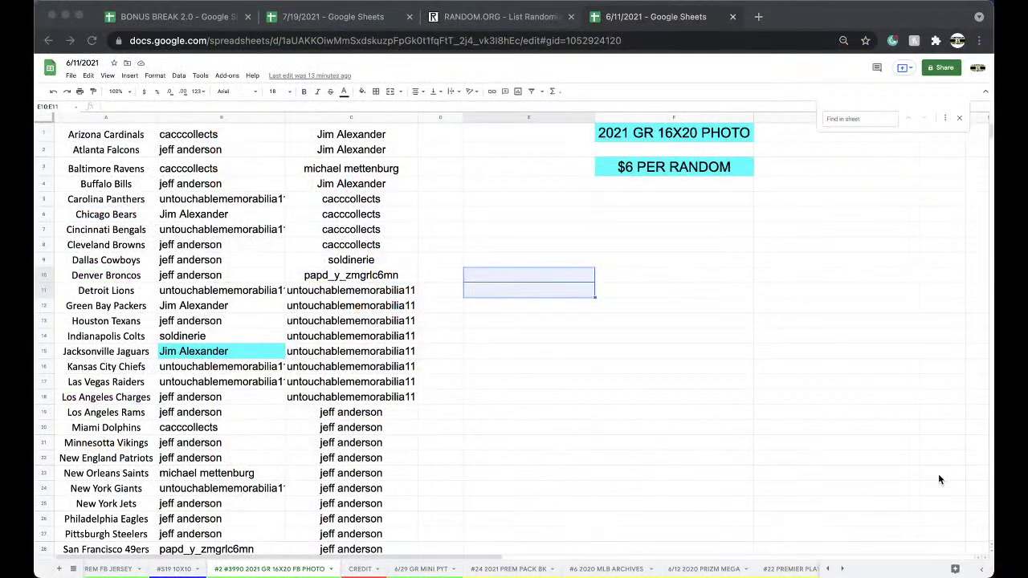
{"action": "left_click", "coordinate": [420, 568]}
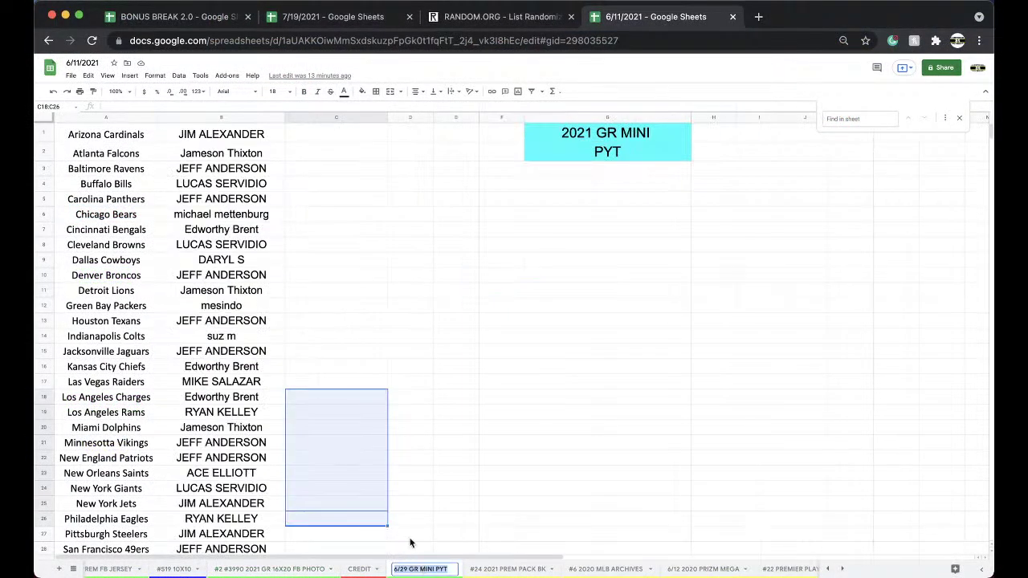
{"action": "left_click", "coordinate": [237, 118]}
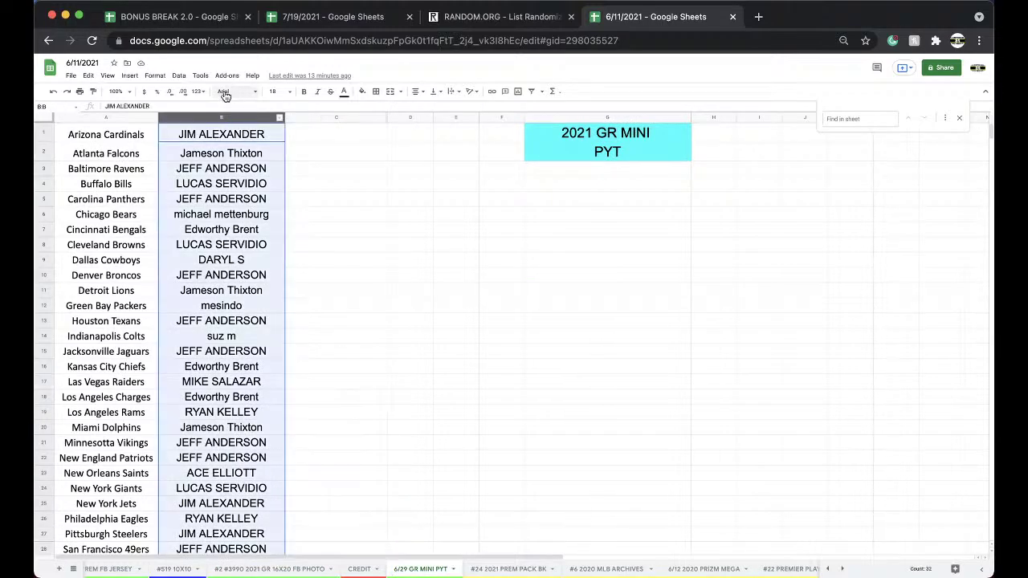
{"action": "left_click", "coordinate": [178, 76]}
{"action": "left_click", "coordinate": [188, 93]}
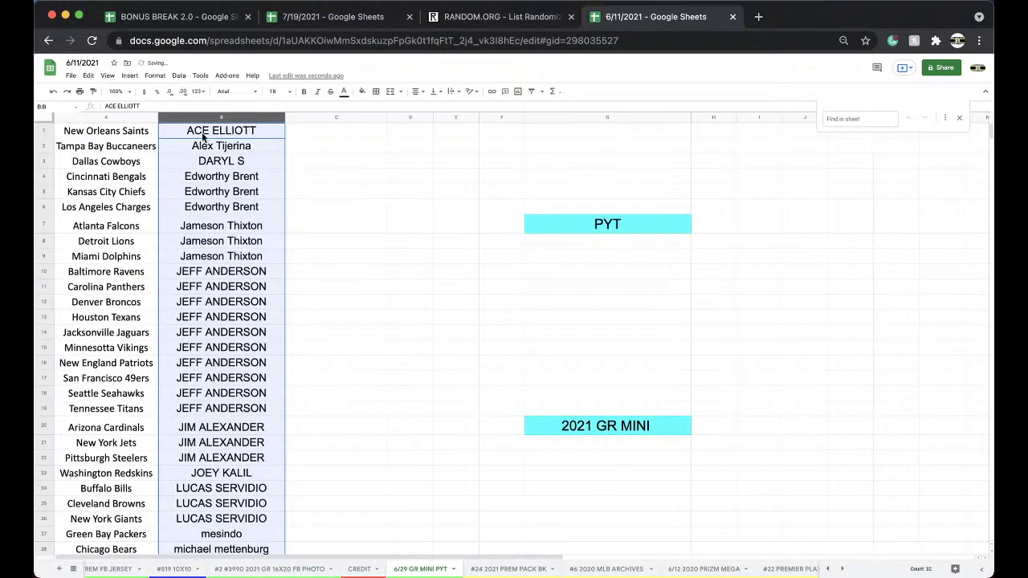
{"action": "left_click", "coordinate": [204, 146]}
{"action": "left_click", "coordinate": [220, 161]}
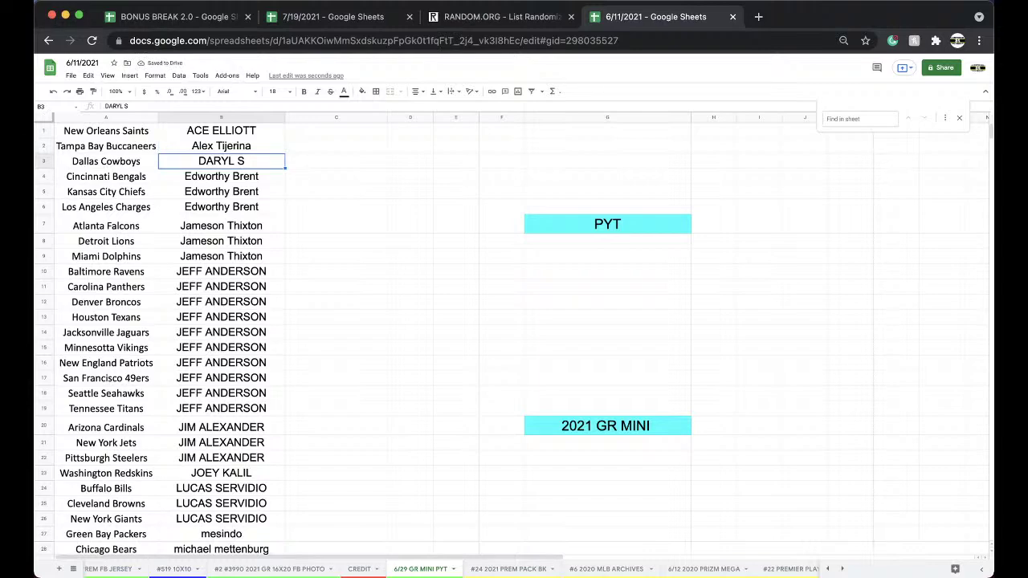
{"action": "key", "text": "Down"}
{"action": "key", "text": "Down"}
{"action": "key", "text": "Down"}
{"action": "key", "text": "Down"}
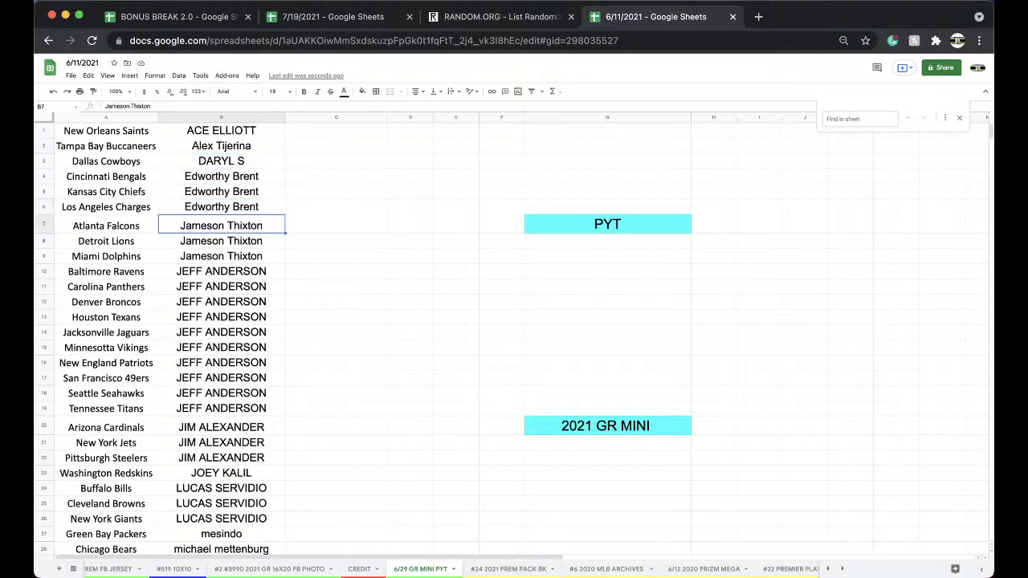
{"action": "key", "text": "Down"}
{"action": "key", "text": "Down"}
{"action": "key", "text": "Down"}
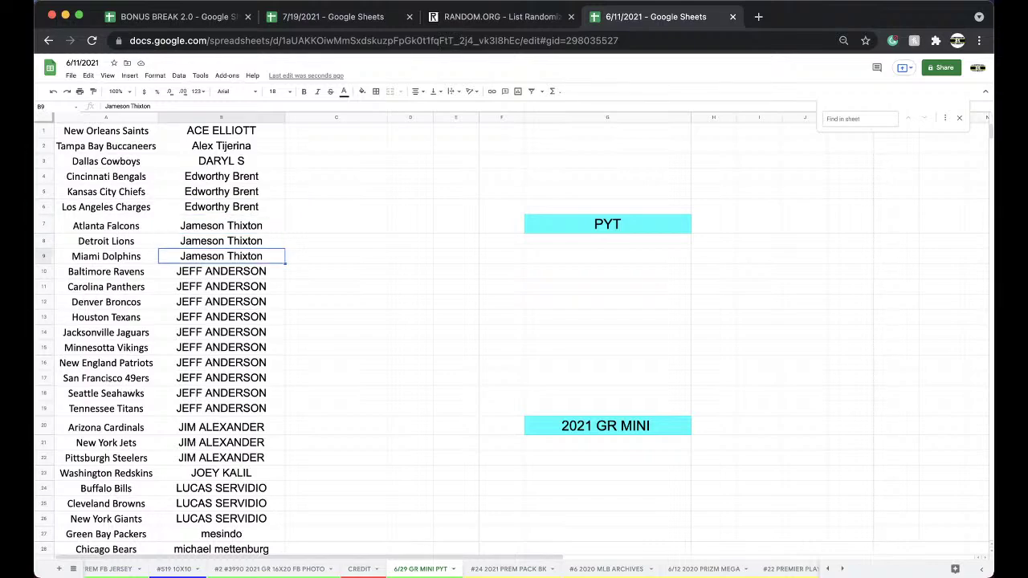
{"action": "scroll", "coordinate": [221, 179], "scroll_direction": "down", "scroll_amount": 1}
{"action": "key", "text": "Down"}
{"action": "key", "text": "Down"}
{"action": "key", "text": "Down"}
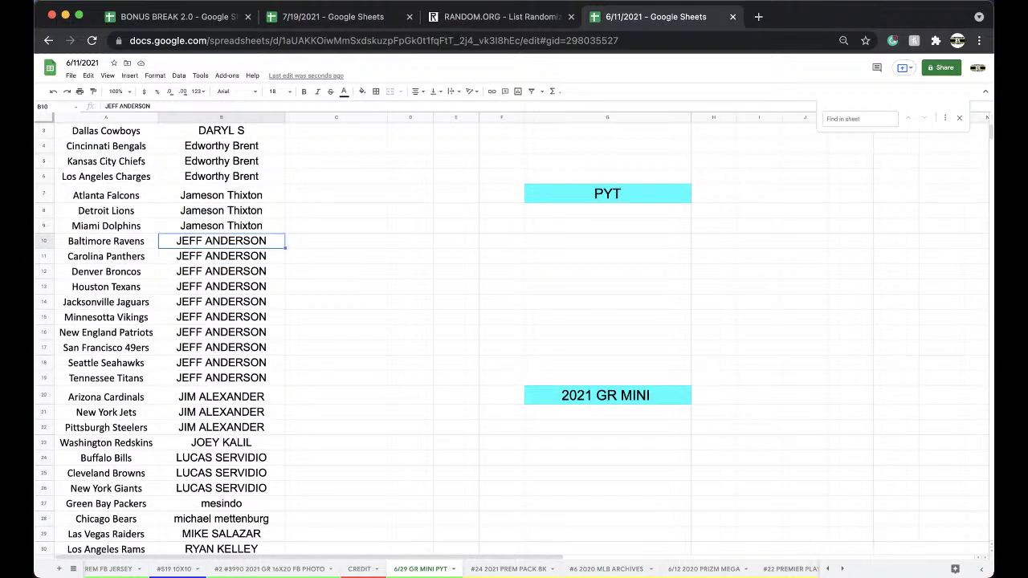
{"action": "key", "text": "Down"}
{"action": "key", "text": "Down"}
{"action": "key", "text": "Down"}
{"action": "key", "text": "Down"}
{"action": "key", "text": "Down"}
{"action": "key", "text": "Down"}
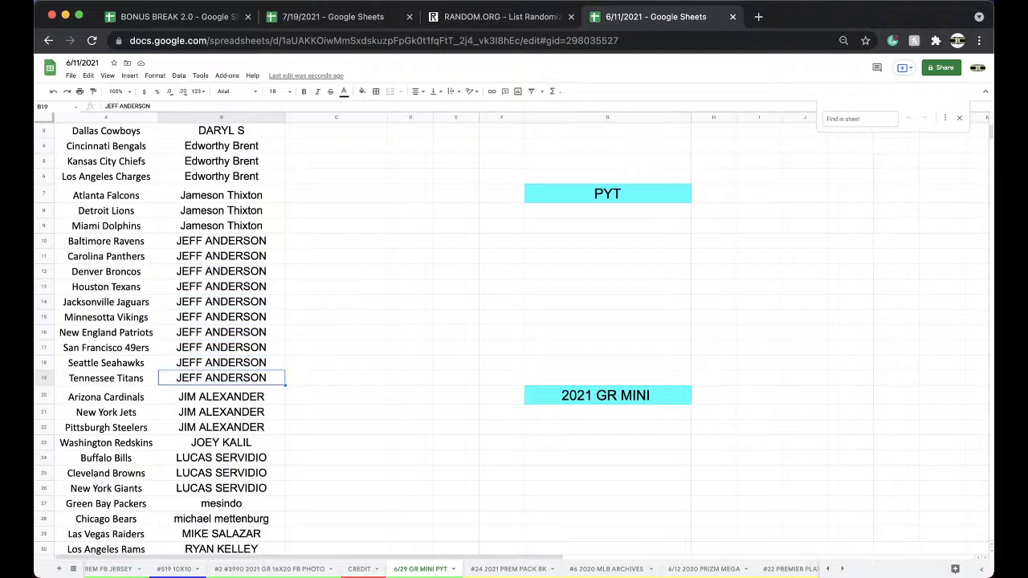
{"action": "key", "text": "Down"}
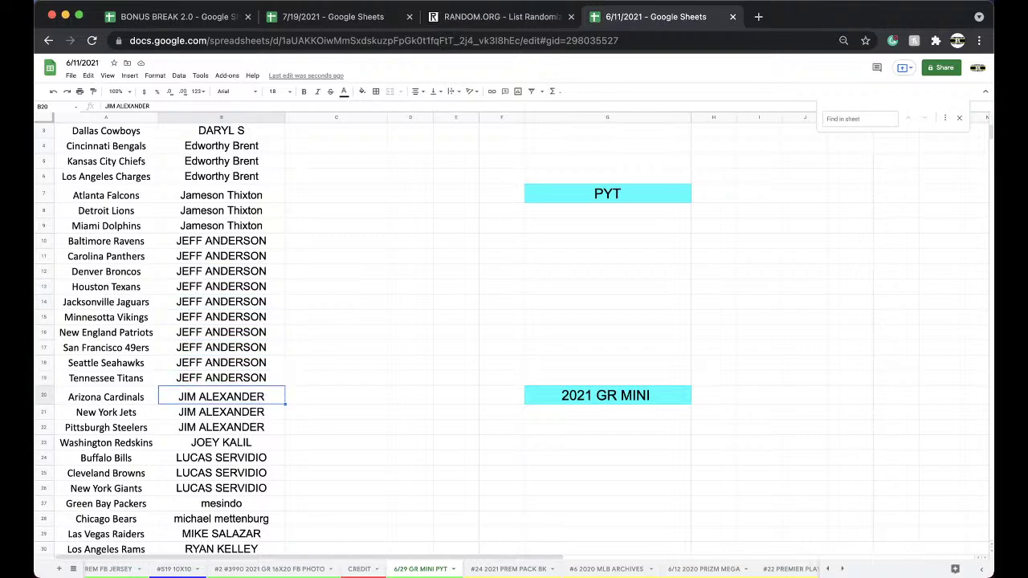
{"action": "scroll", "coordinate": [365, 342], "scroll_direction": "down", "scroll_amount": 1}
{"action": "key", "text": "Down"}
{"action": "key", "text": "Down"}
{"action": "key", "text": "Down"}
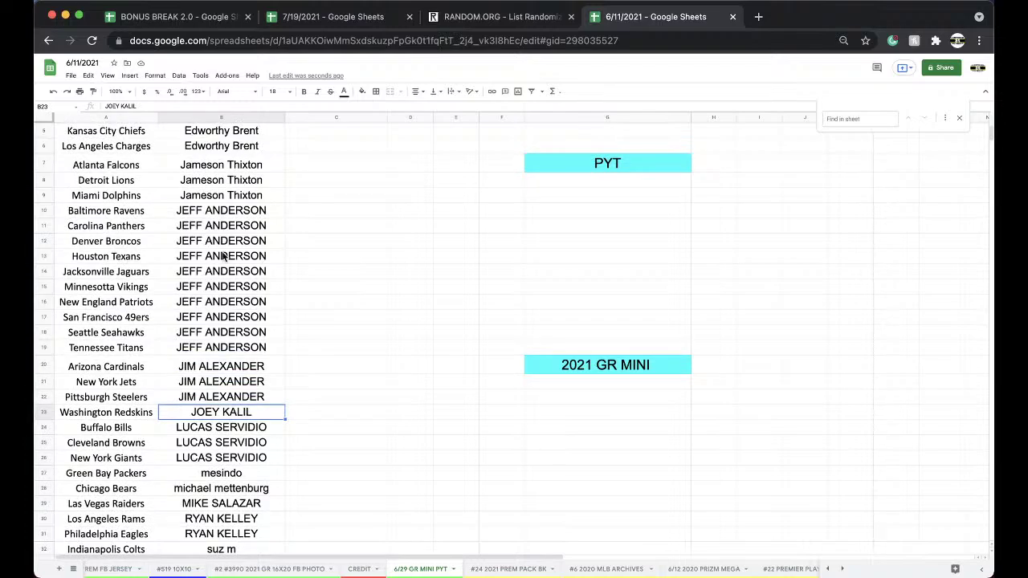
{"action": "scroll", "coordinate": [224, 256], "scroll_direction": "down", "scroll_amount": 2}
{"action": "key", "text": "Down"}
{"action": "key", "text": "Down"}
{"action": "key", "text": "Down"}
{"action": "key", "text": "Down"}
{"action": "key", "text": "Down"}
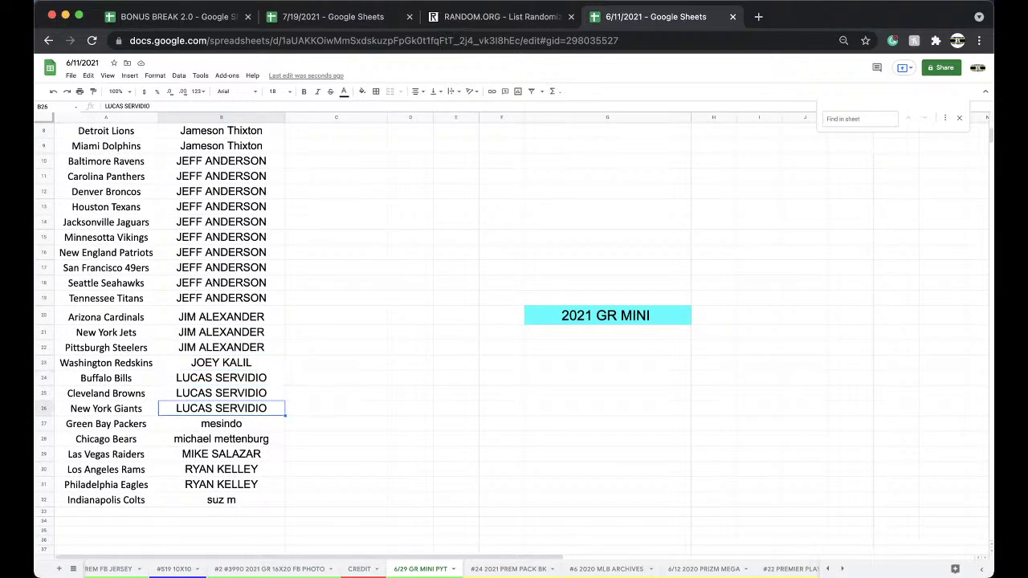
{"action": "key", "text": "Down"}
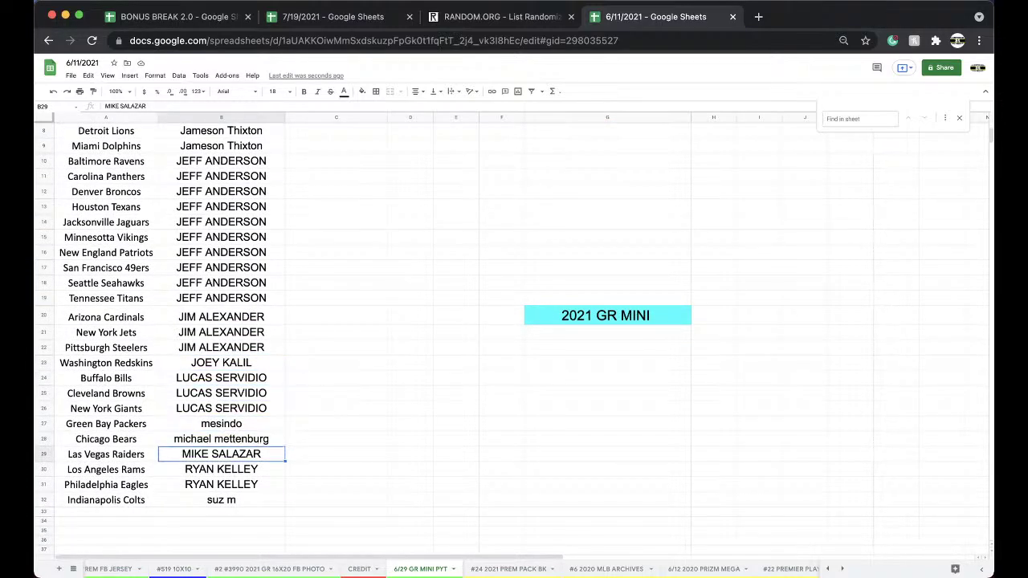
{"action": "key", "text": "Down"}
{"action": "key", "text": "Up"}
{"action": "key", "text": "Down"}
{"action": "key", "text": "Down"}
{"action": "key", "text": "Down"}
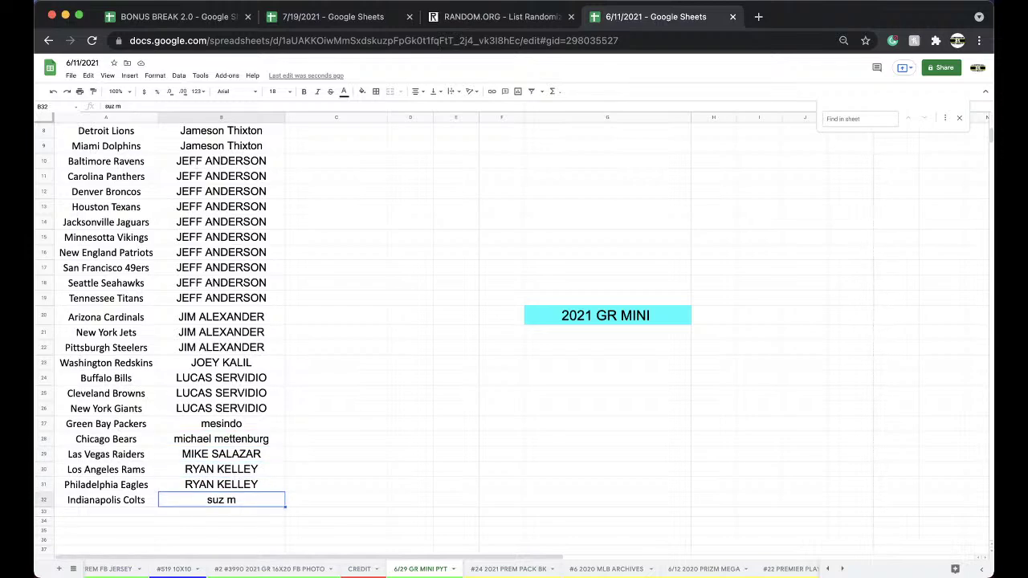
{"action": "scroll", "coordinate": [230, 344], "scroll_direction": "up", "scroll_amount": 3}
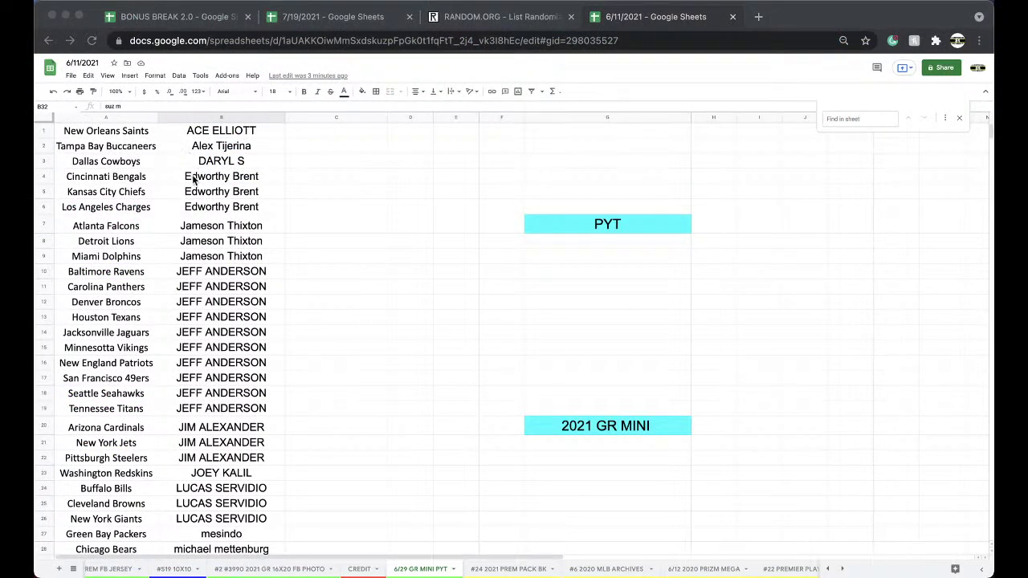
Step: Sort the 6/29 GR MINI PYT sheet A to Z by team name
{"action": "scroll", "coordinate": [186, 204], "scroll_direction": "down", "scroll_amount": 5}
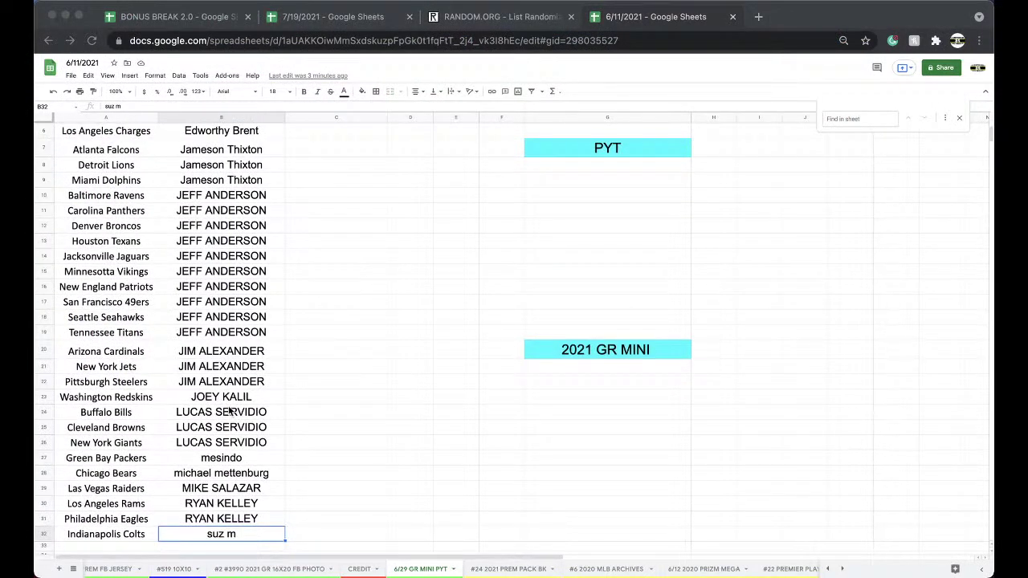
{"action": "left_click", "coordinate": [122, 117]}
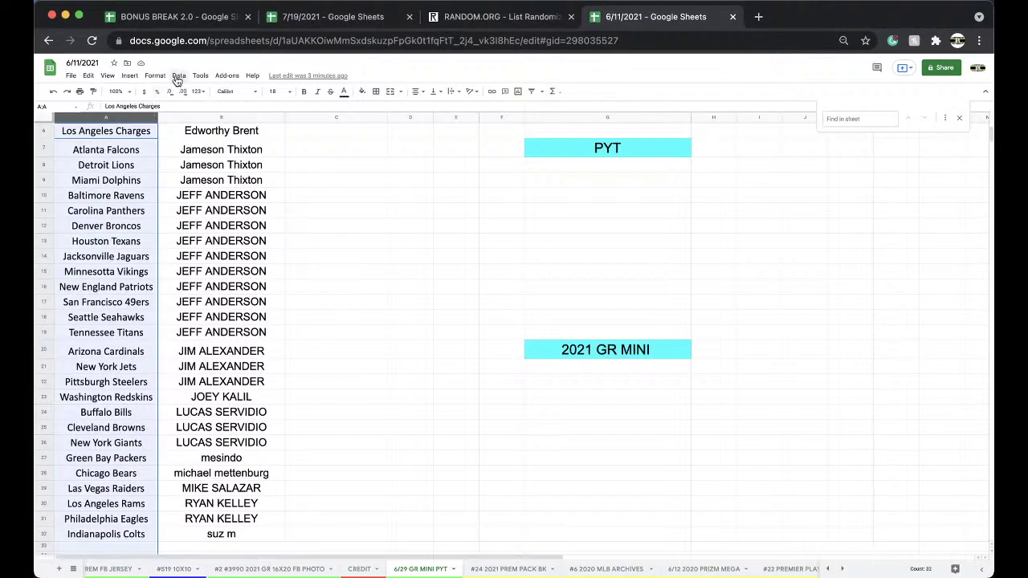
{"action": "left_click", "coordinate": [179, 76]}
{"action": "left_click", "coordinate": [189, 94]}
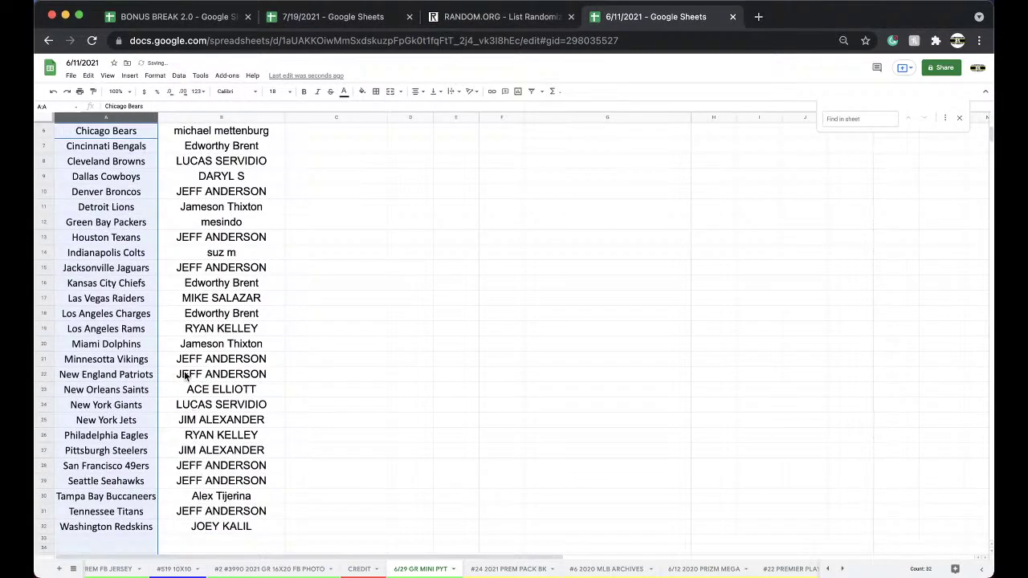
Step: Fill the winning buyer's Las Vegas Raiders cell cyan and copy all owner names in column B
{"action": "left_click", "coordinate": [196, 299]}
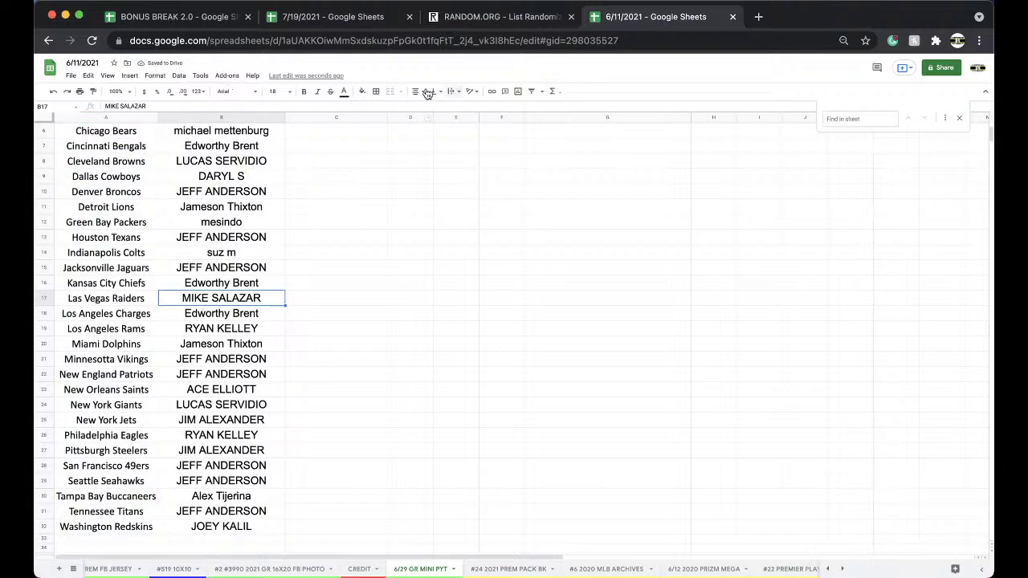
{"action": "left_click", "coordinate": [365, 93]}
{"action": "left_click", "coordinate": [409, 134]}
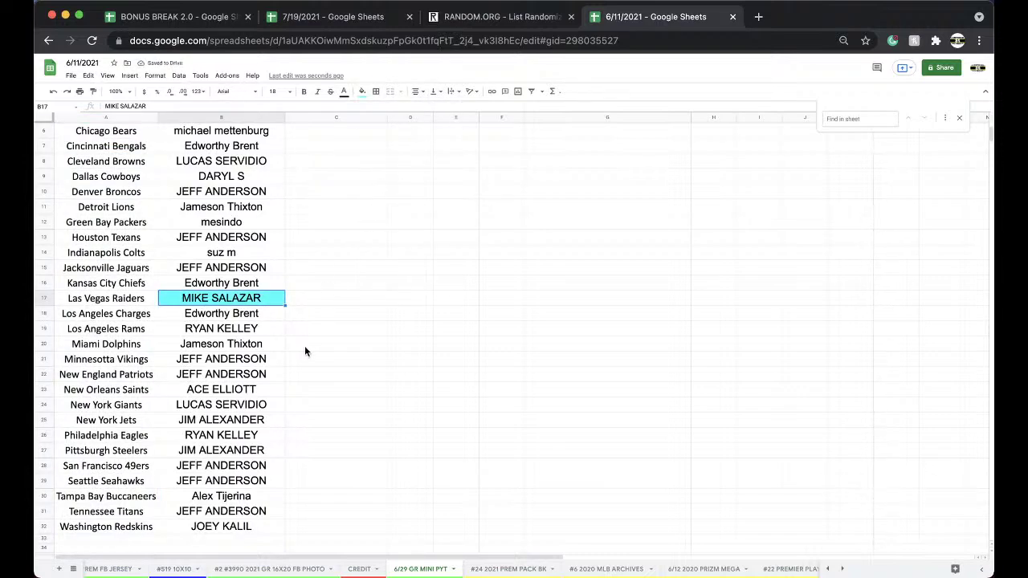
{"action": "scroll", "coordinate": [245, 331], "scroll_direction": "up", "scroll_amount": 3}
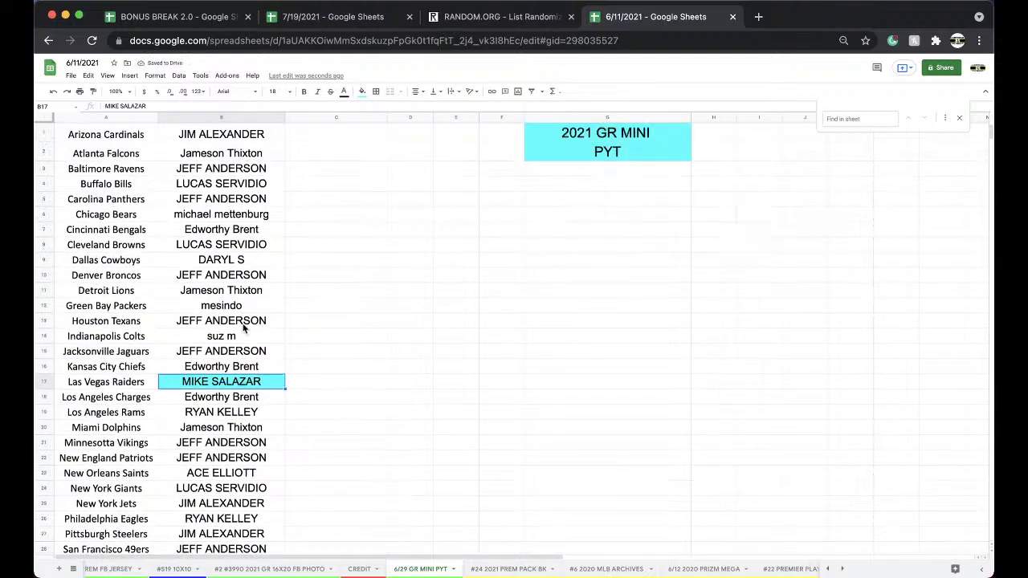
{"action": "left_click", "coordinate": [204, 116]}
{"action": "key", "text": "cmd+c"}
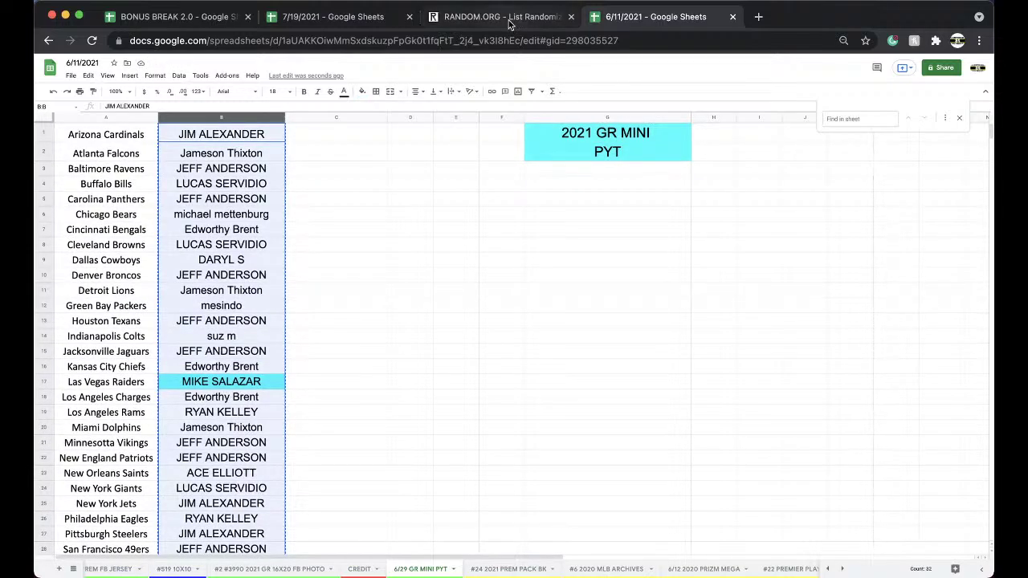
Step: Put the 32 owner names into the List Randomizer and randomize them
{"action": "left_click", "coordinate": [499, 17]}
{"action": "left_click", "coordinate": [306, 314]}
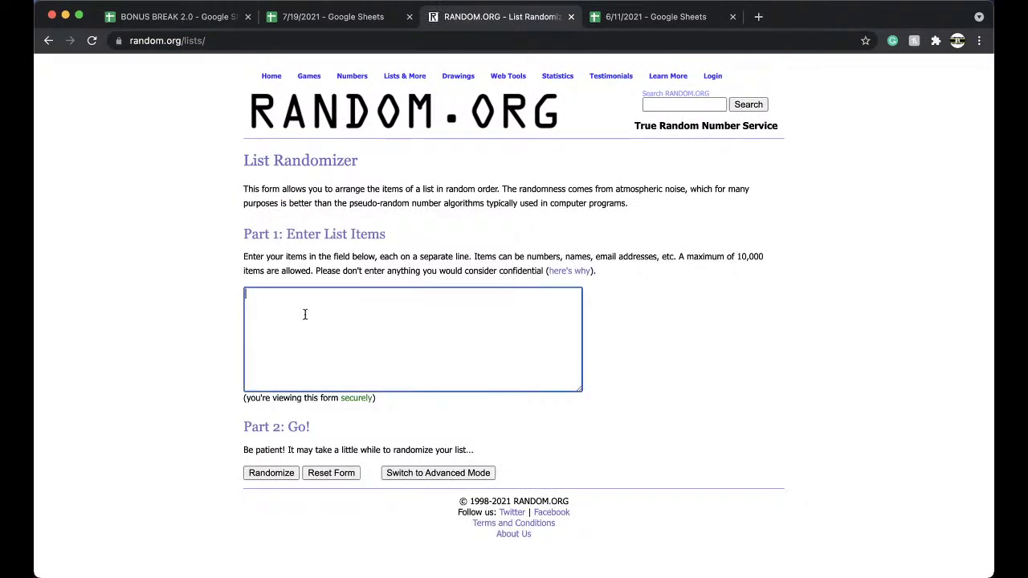
{"action": "left_click", "coordinate": [270, 473]}
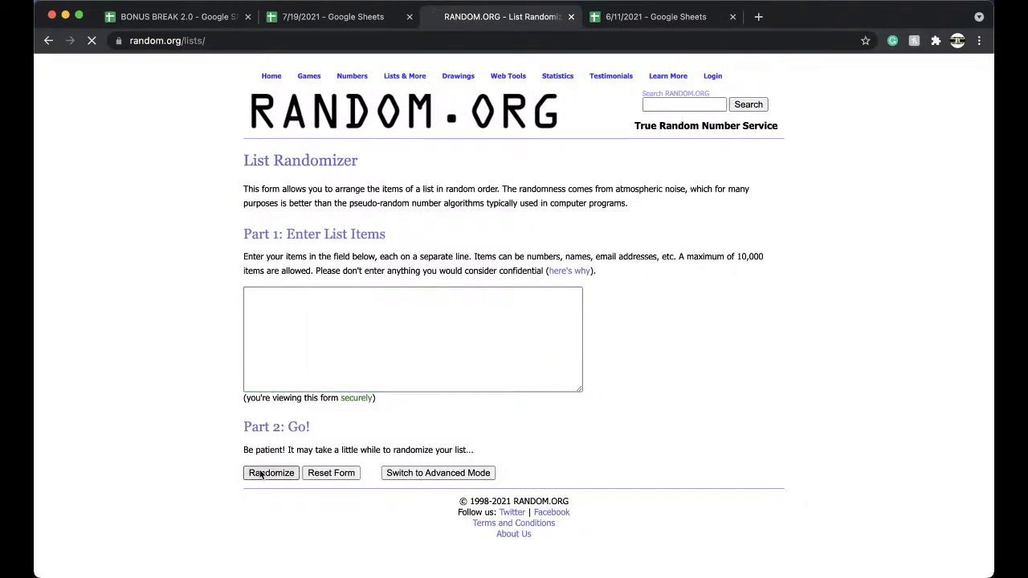
Step: Shuffle three more times, select the top winning name, and return to the 6/11/2021 spreadsheet
{"action": "left_click", "coordinate": [261, 495]}
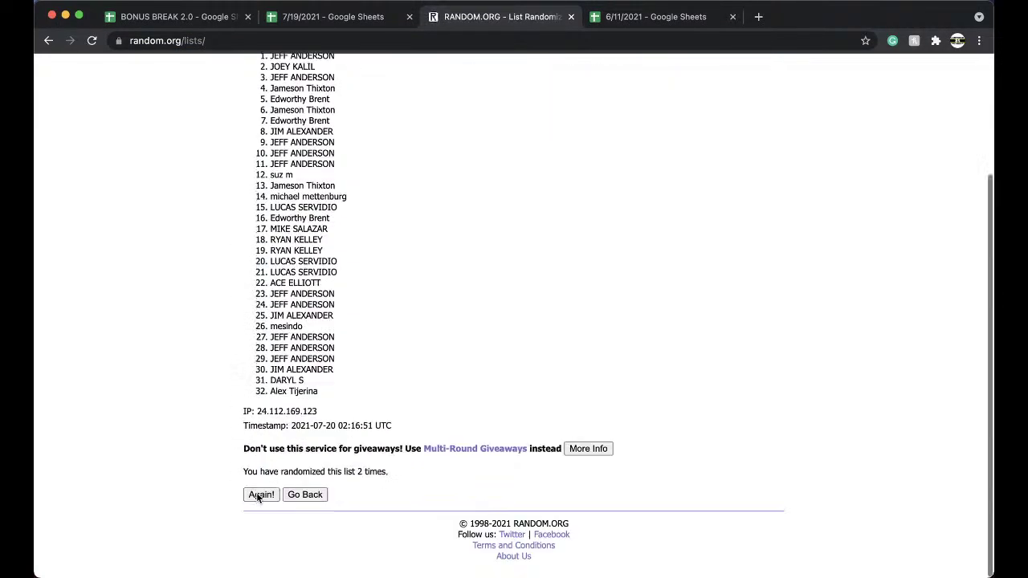
{"action": "left_click", "coordinate": [258, 495]}
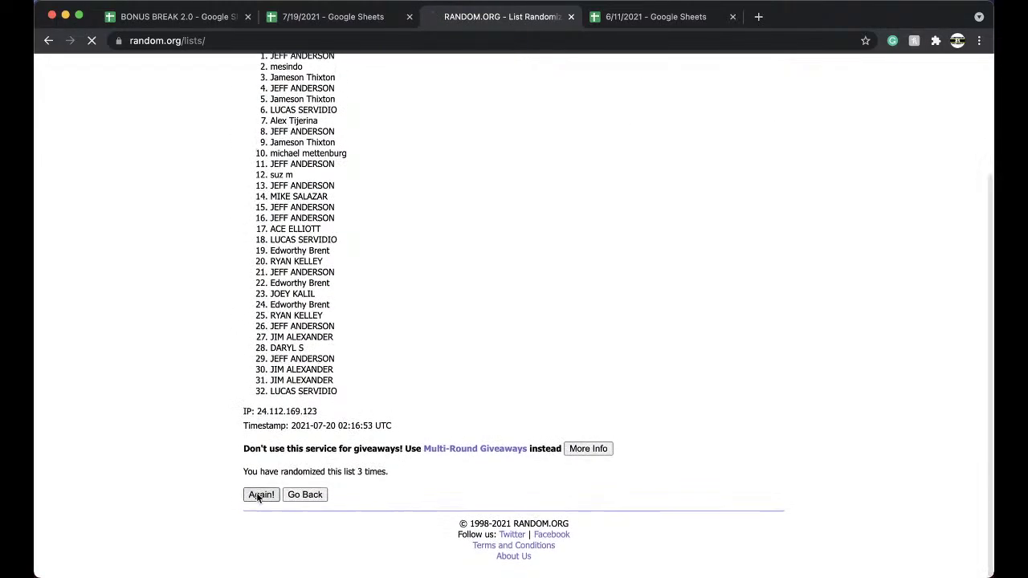
{"action": "left_click", "coordinate": [256, 493]}
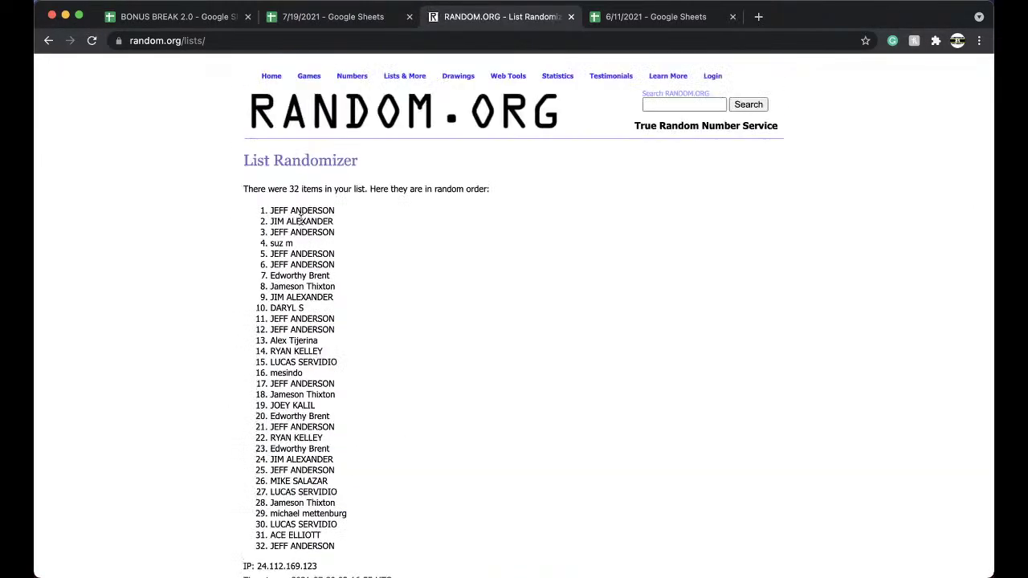
{"action": "triple_click", "coordinate": [295, 210]}
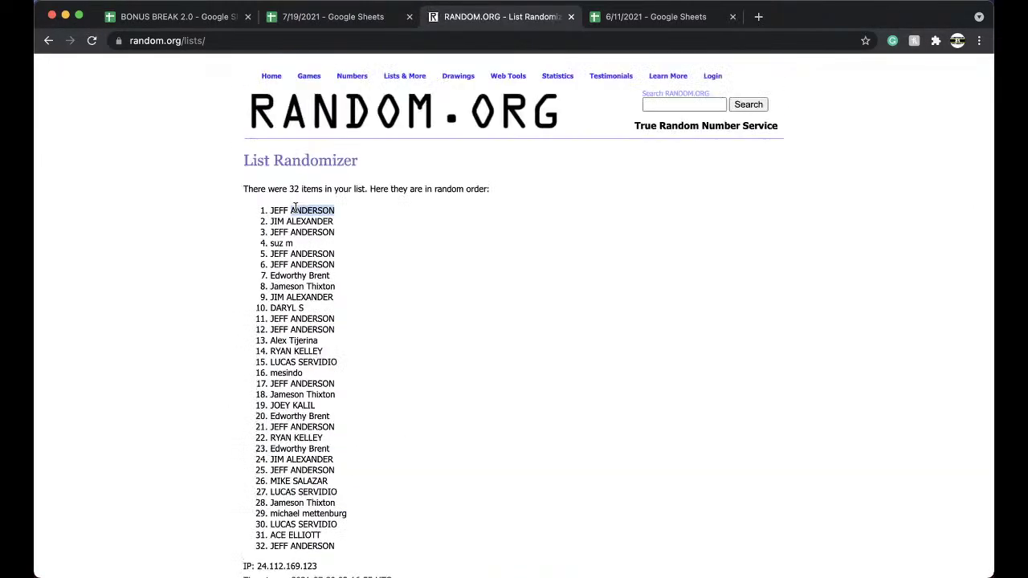
{"action": "left_click", "coordinate": [611, 17]}
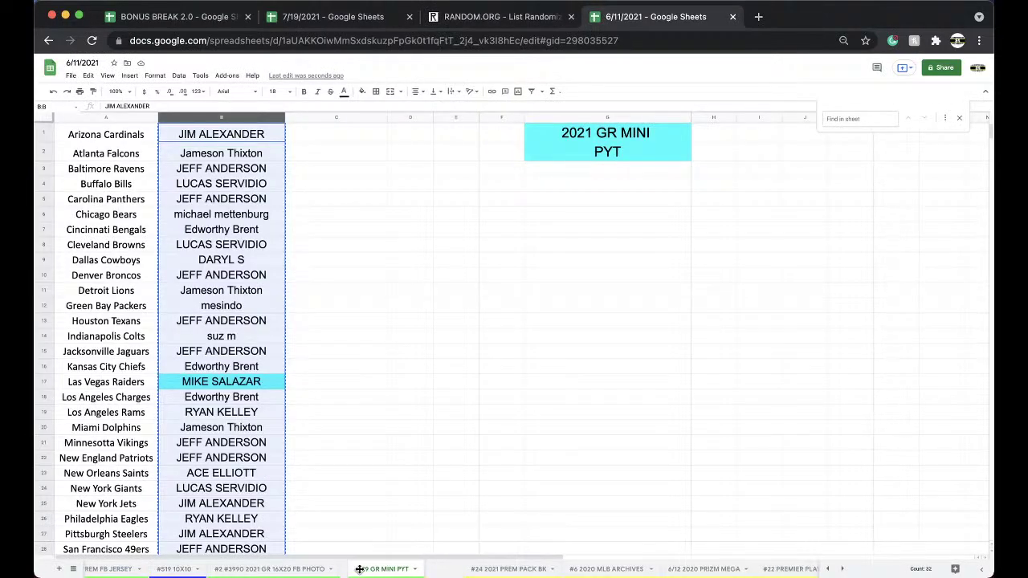
Step: Log the winning buyer in BONUS BREAK 2.0 C2 as values only, with '6/29 GR MIIN PYT' in D2
{"action": "left_click", "coordinate": [159, 19]}
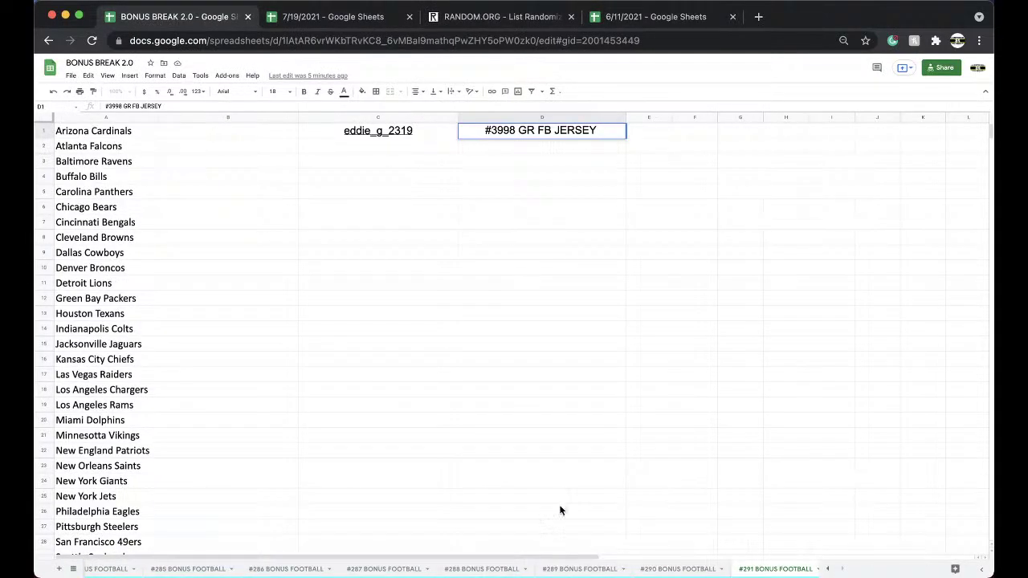
{"action": "left_click", "coordinate": [388, 142]}
{"action": "key", "text": "cmd+v"}
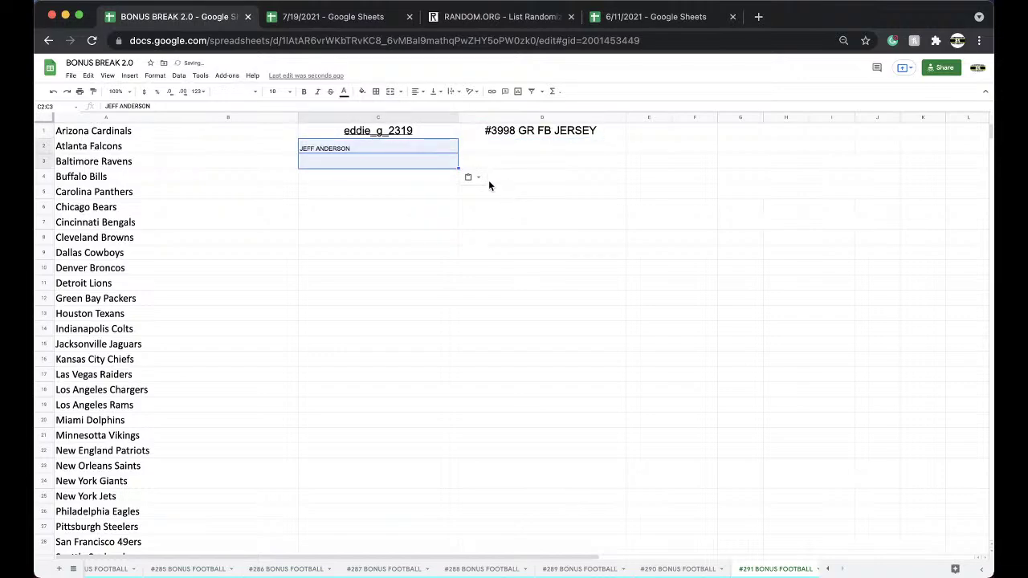
{"action": "left_click", "coordinate": [477, 180]}
{"action": "left_click", "coordinate": [500, 195]}
{"action": "left_click", "coordinate": [479, 150]}
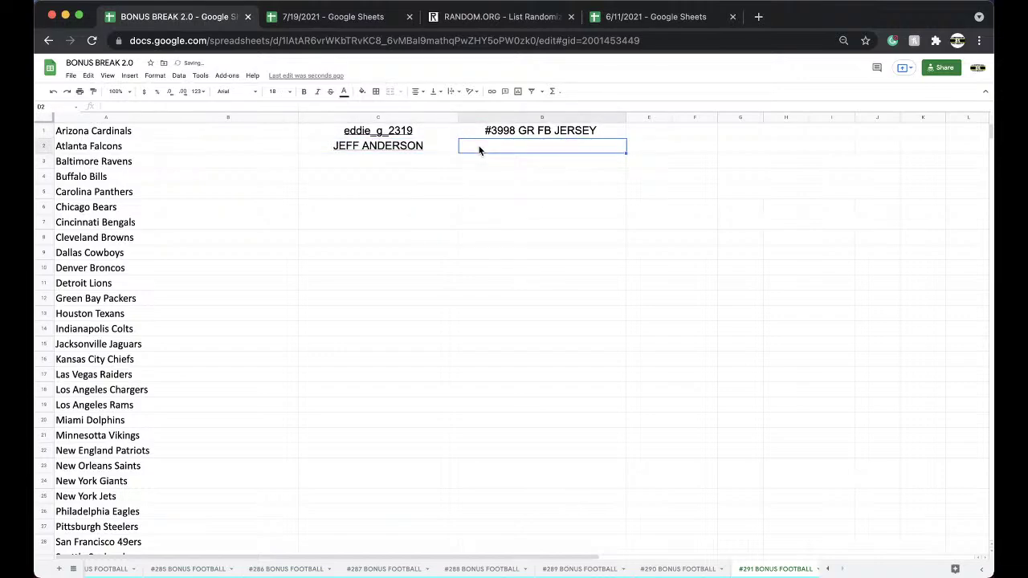
{"action": "type", "text": "6/29 GR"}
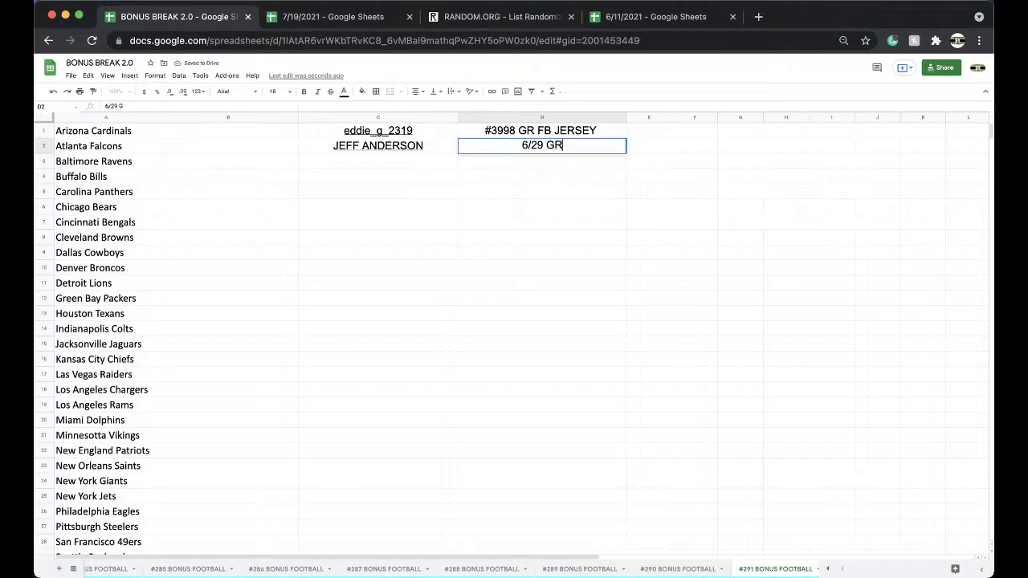
{"action": "type", "text": " MIIN PYT"}
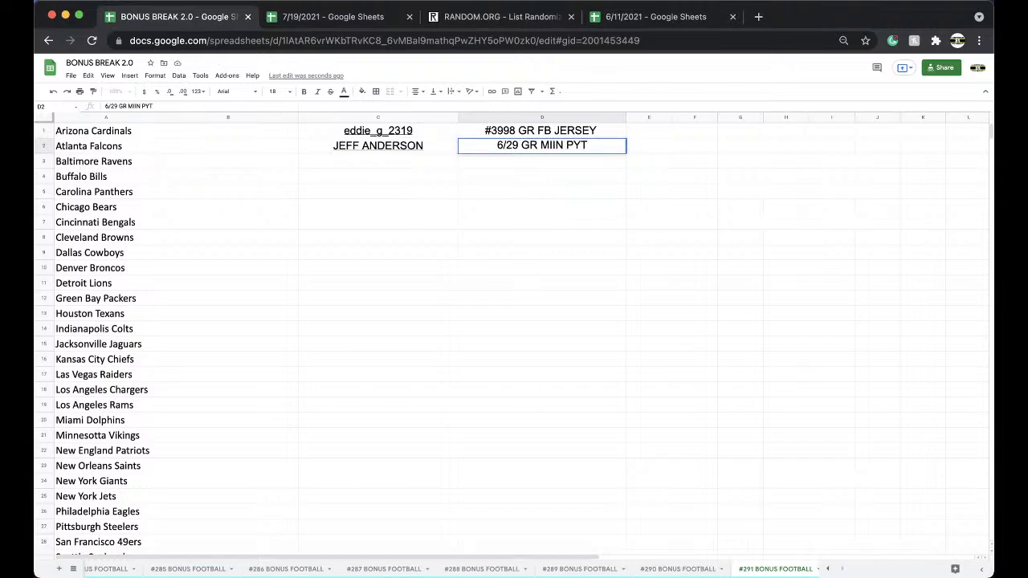
{"action": "left_click", "coordinate": [627, 17]}
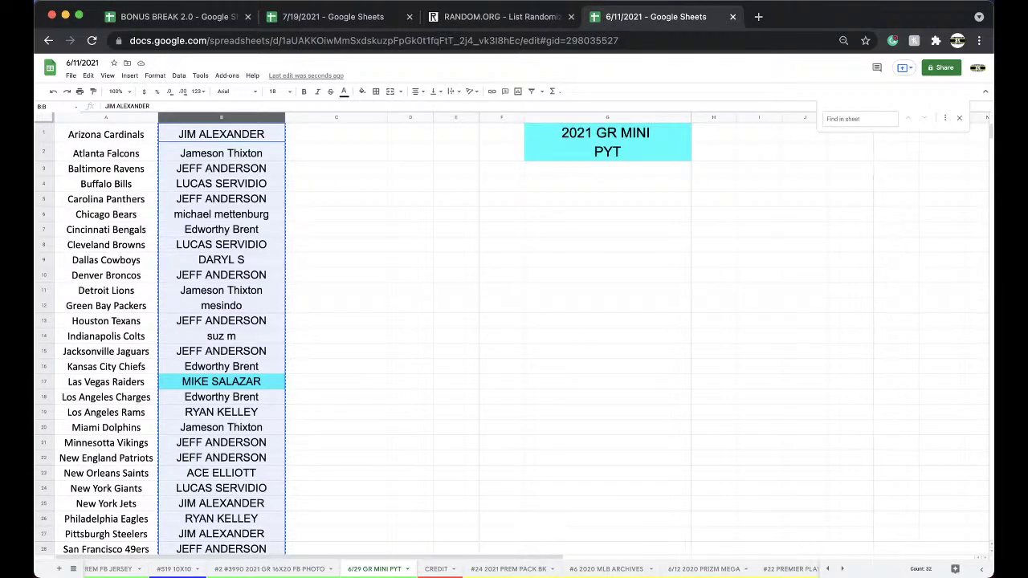
Step: Switch to the 7/19/2021 spreadsheet and browse its #40, #46, #814 and #2 sheets
{"action": "left_click", "coordinate": [512, 569]}
{"action": "left_click", "coordinate": [320, 16]}
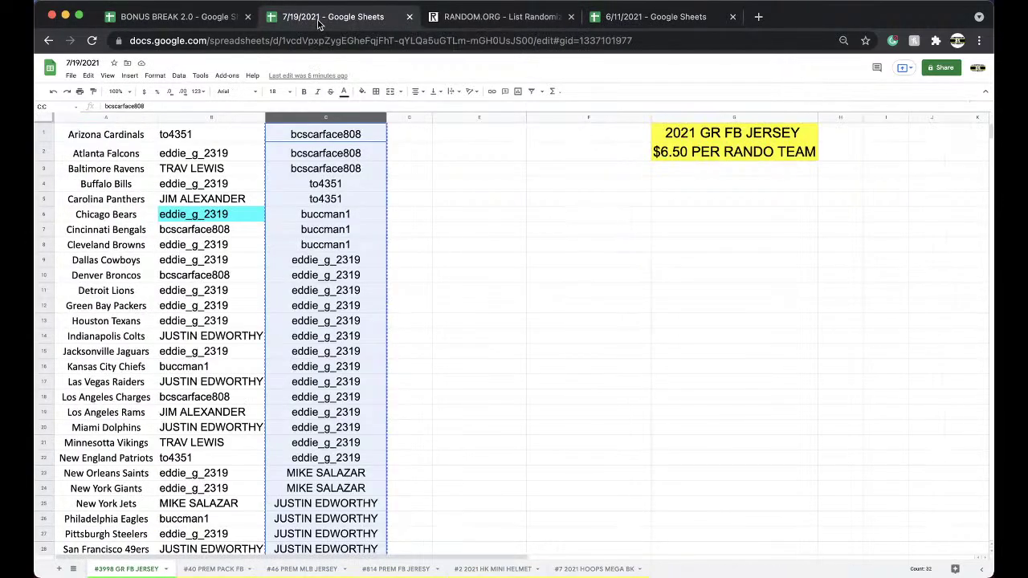
{"action": "left_click", "coordinate": [212, 569]}
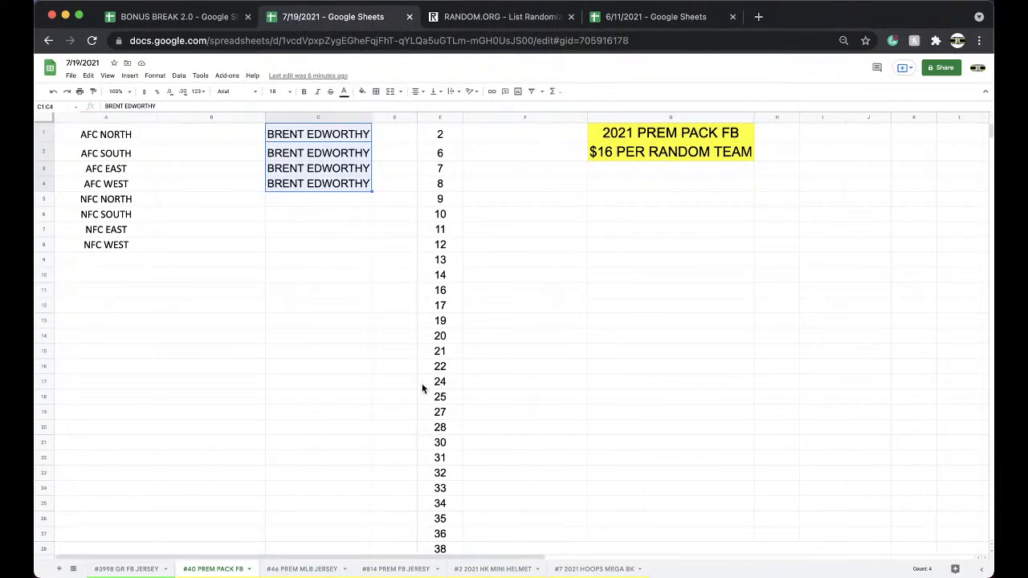
{"action": "left_click", "coordinate": [301, 568]}
{"action": "left_click", "coordinate": [395, 569]}
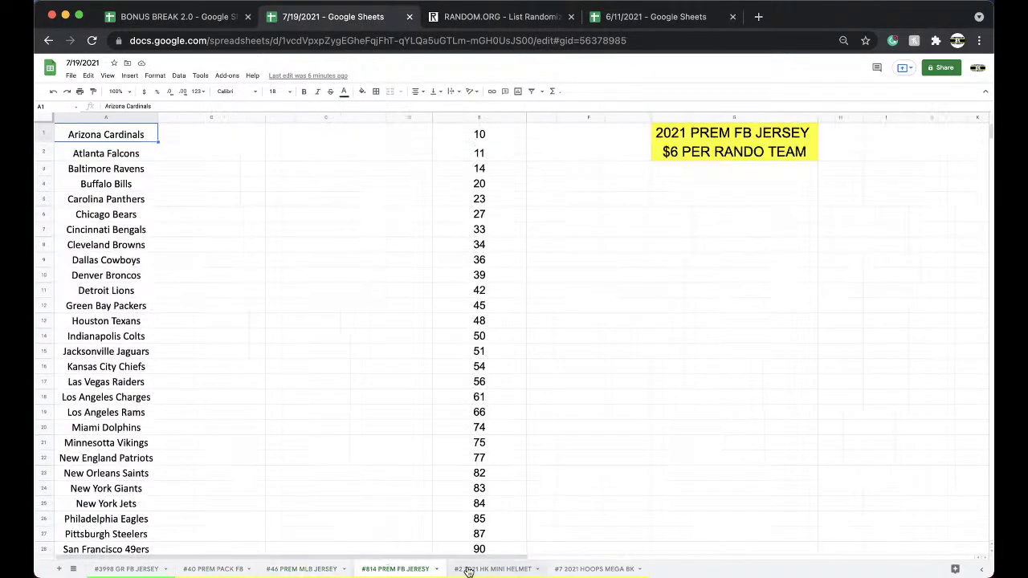
{"action": "left_click", "coordinate": [468, 570]}
Step: Move the #7 2021 HOOPS MEGA BK tab to sit directly after #40 PREM PACK FB
{"action": "left_click", "coordinate": [560, 570]}
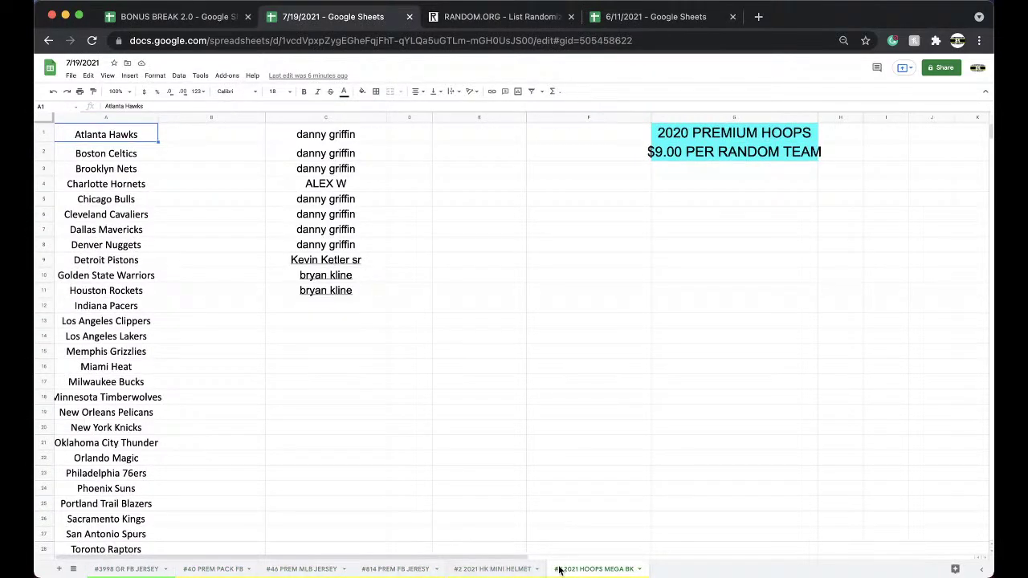
{"action": "left_click_drag", "start_coordinate": [560, 569], "coordinate": [273, 570]}
{"action": "left_click", "coordinate": [213, 569]}
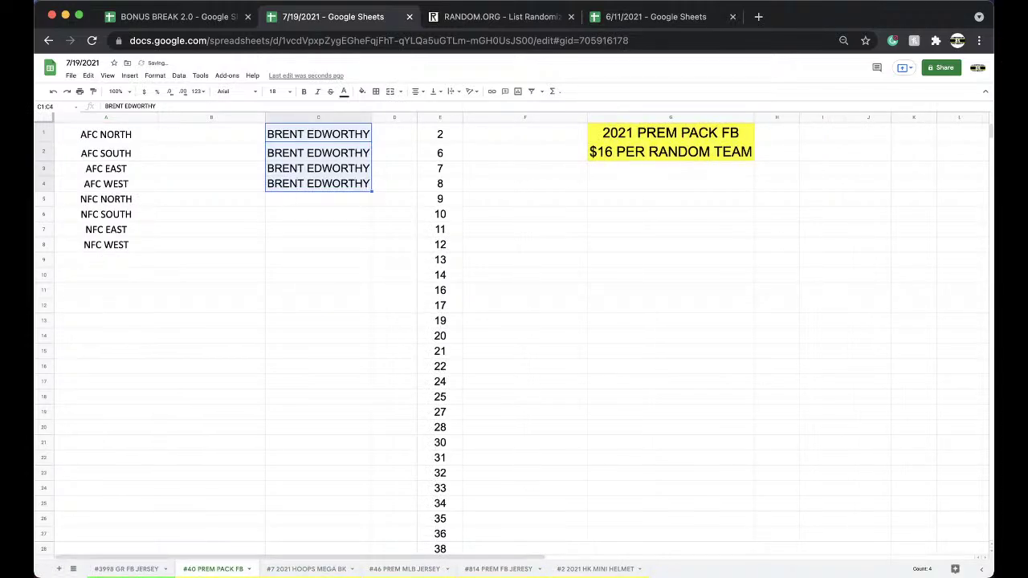